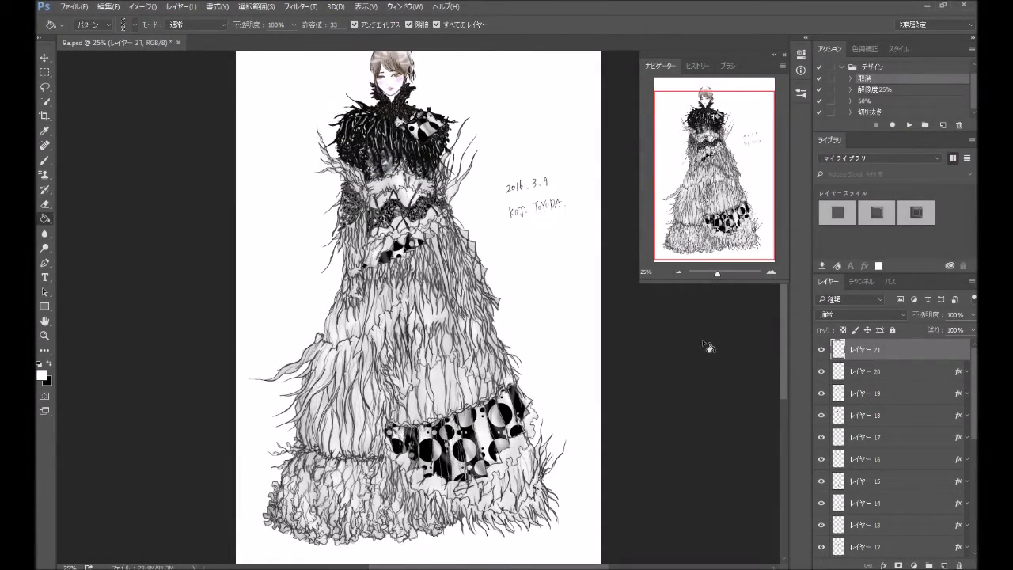
# Zoom the canvas to 50% and scroll up to frame the face, fur collar and bodice.
pyautogui.click(771, 276)
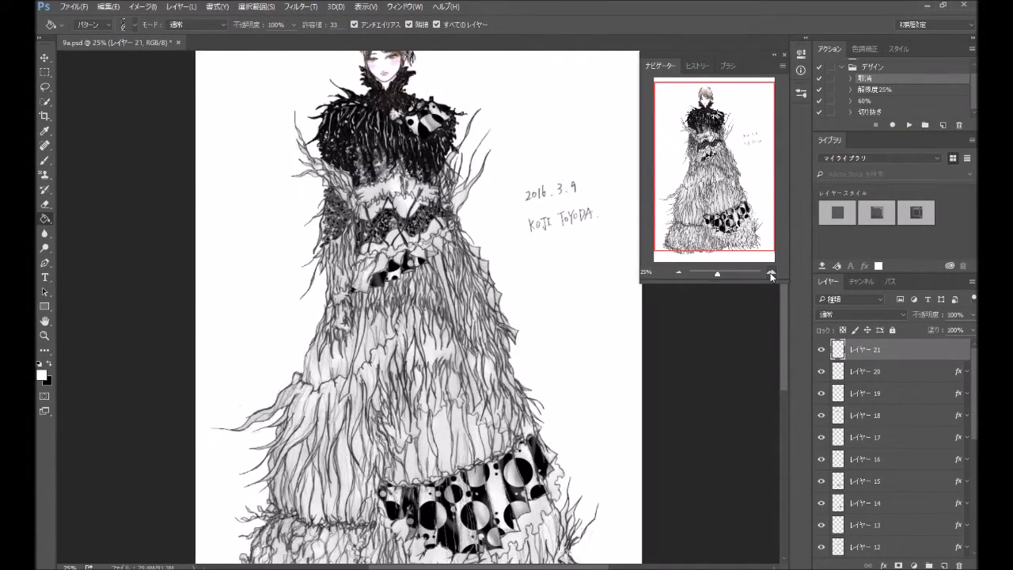
pyautogui.scroll(3, 756, 327)
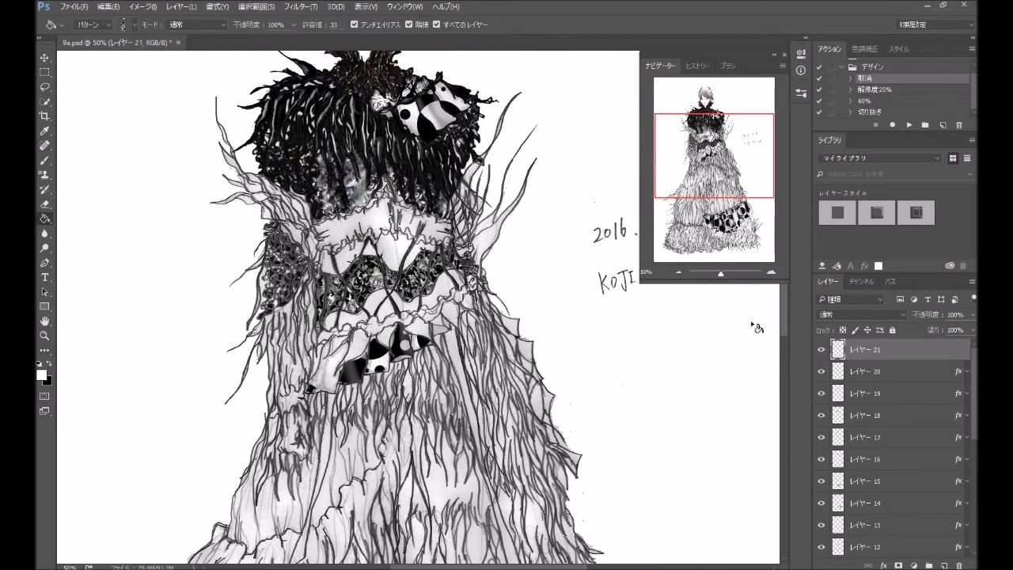
pyautogui.scroll(3, 756, 327)
pyautogui.scroll(1, 756, 327)
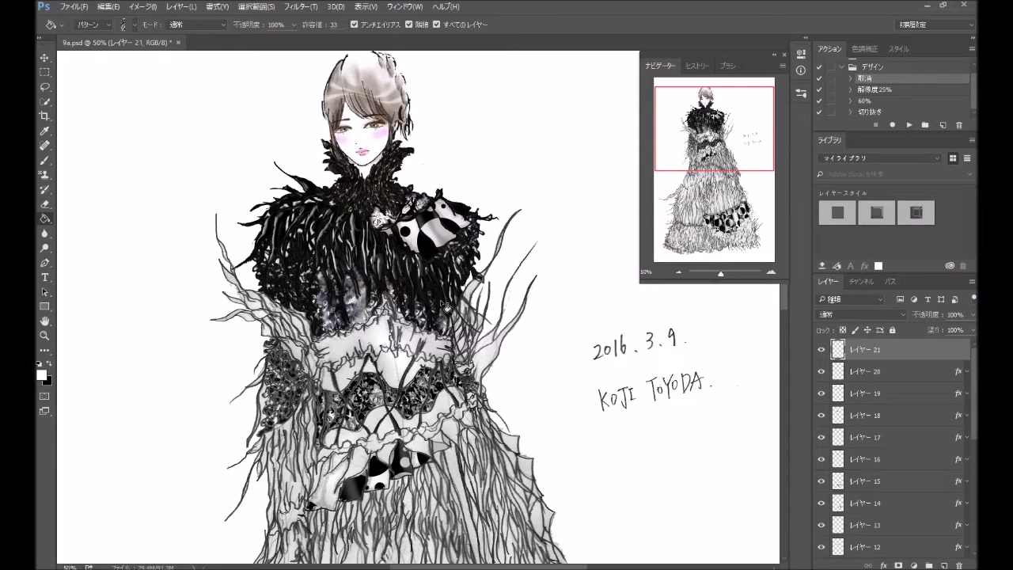
# Pick the 2.psd texture swatch as the Paint Bucket's fill pattern.
pyautogui.click(136, 26)
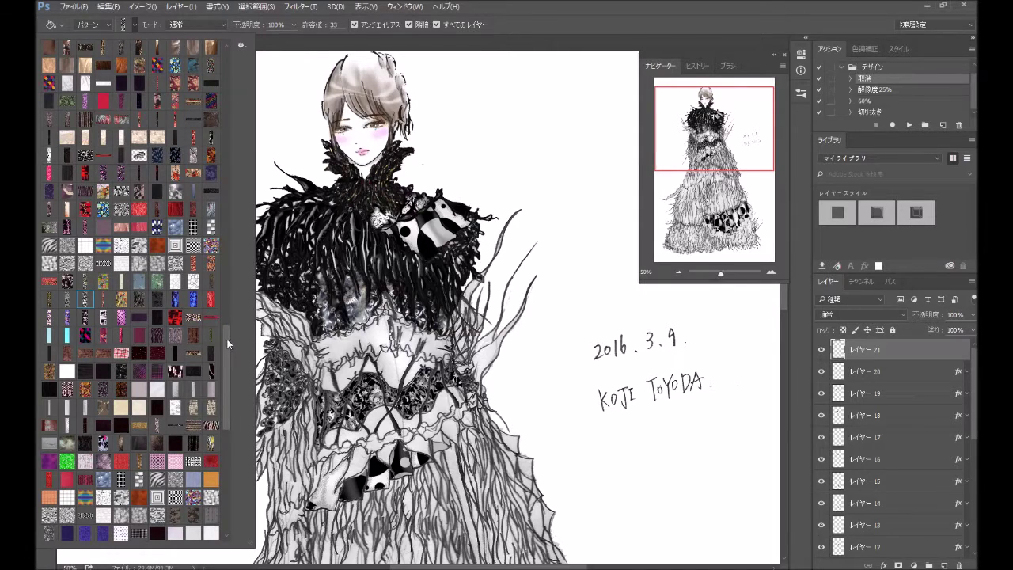
pyautogui.moveTo(228, 343); pyautogui.dragTo(228, 339)
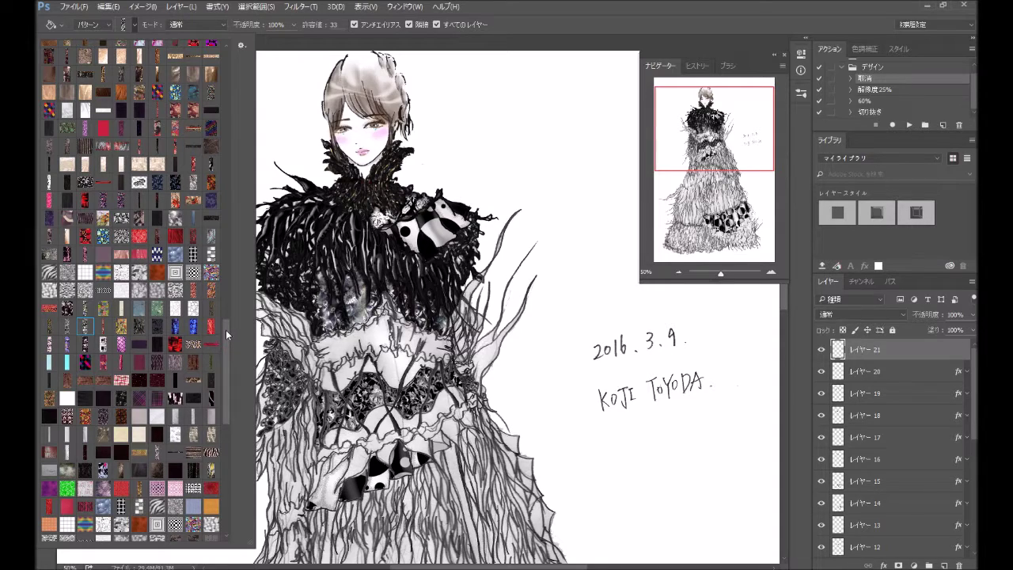
pyautogui.click(211, 167)
pyautogui.click(86, 331)
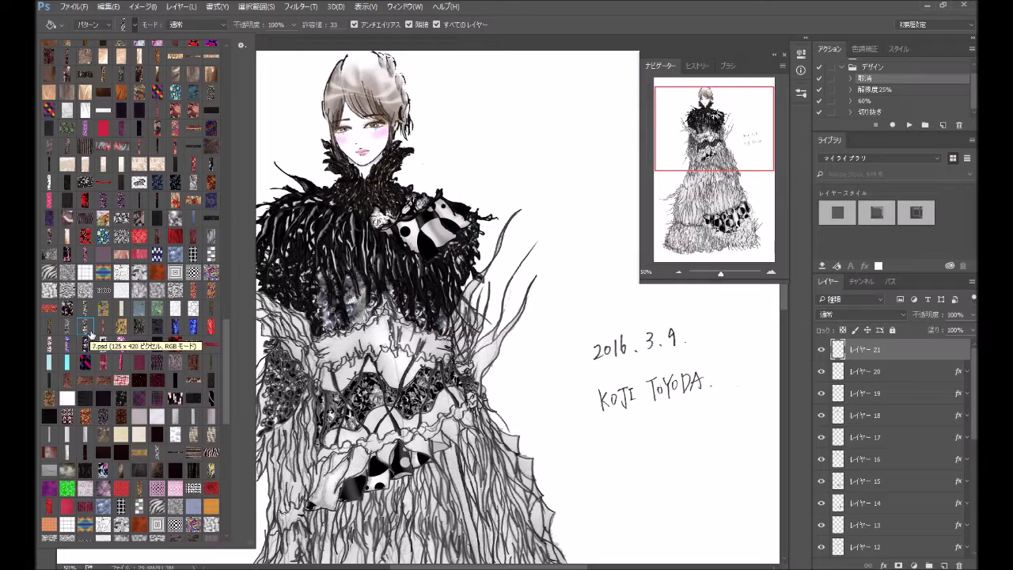
pyautogui.click(348, 386)
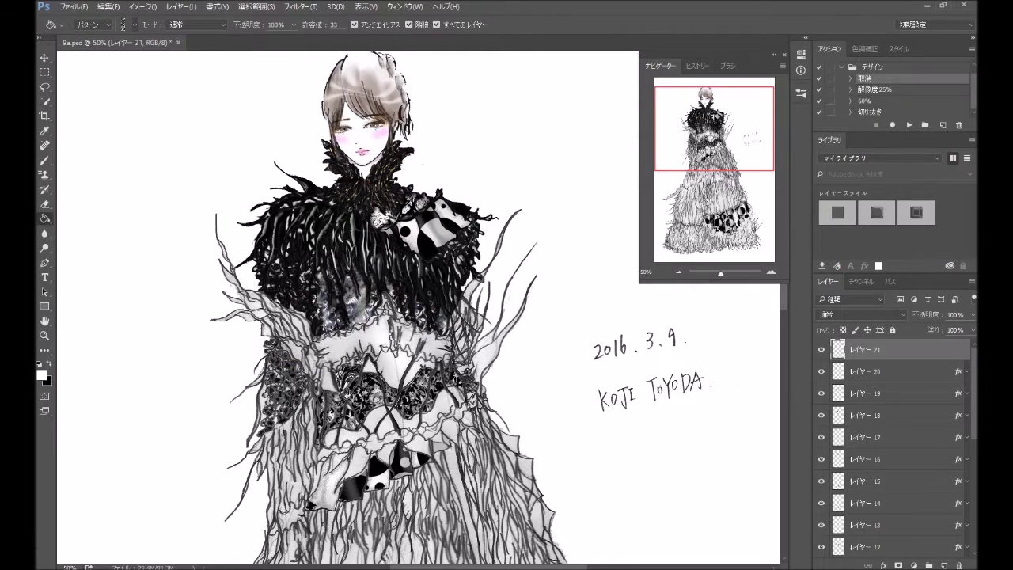
# Pattern-fill a region of the lace bodice, then pan to show more of the bodice.
pyautogui.click(331, 388)
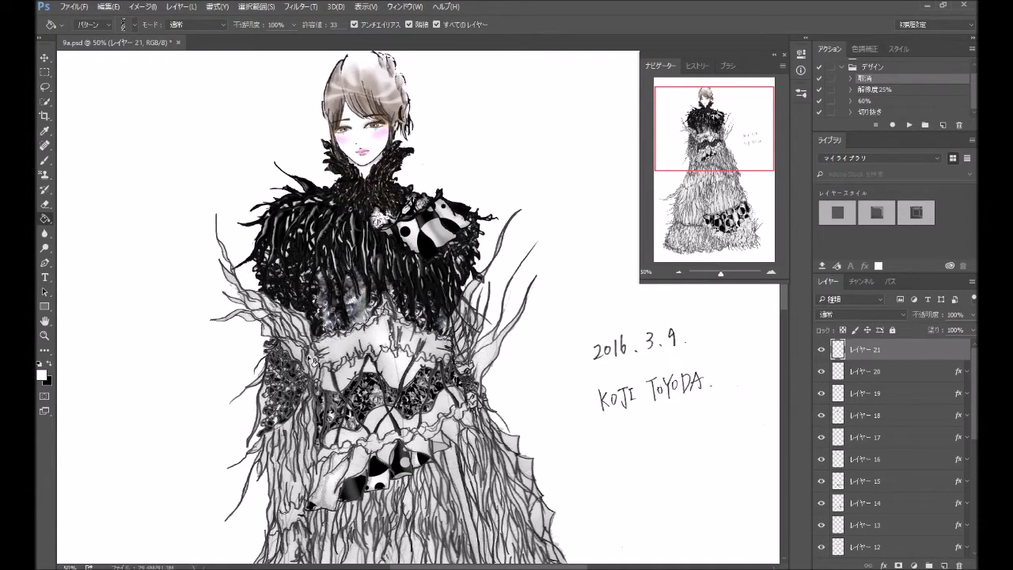
pyautogui.moveTo(706, 128); pyautogui.dragTo(705, 142)
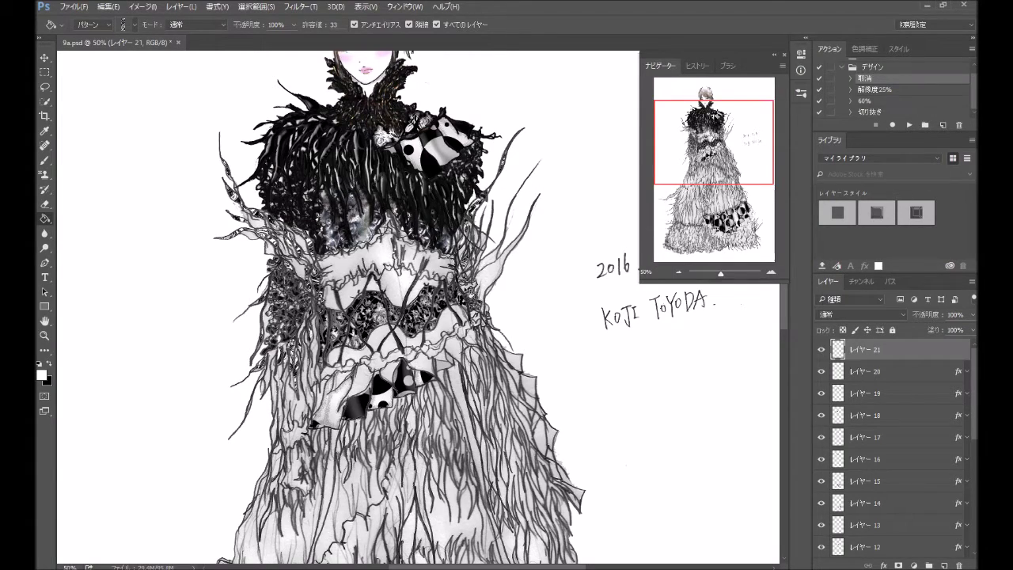
# Pattern-fill two small enclosed gaps between the bodice strands.
pyautogui.click(495, 265)
pyautogui.click(480, 266)
# Make レイヤー 1 active and switch the Paint Bucket source to 描画色 (foreground colour).
pyautogui.moveTo(977, 418); pyautogui.dragTo(976, 529)
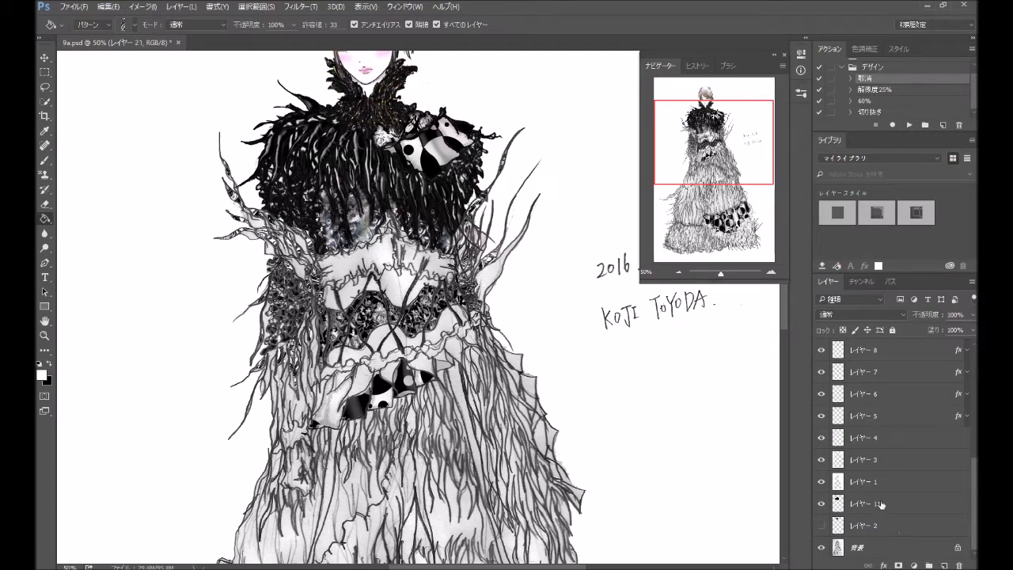
pyautogui.click(886, 483)
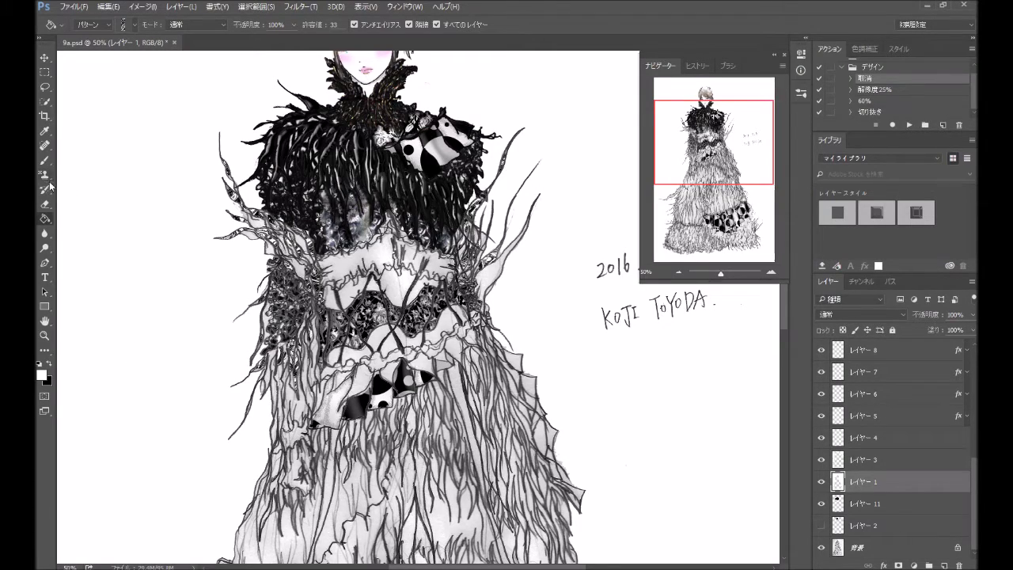
pyautogui.click(94, 24)
pyautogui.click(91, 32)
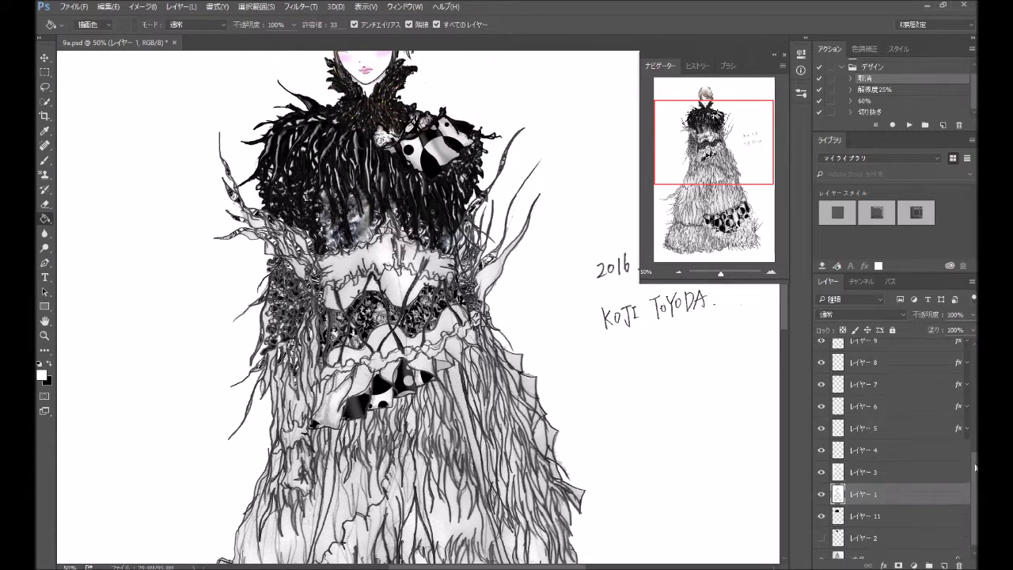
# Select レイヤー 21 and add a new empty レイヤー 22 above it.
pyautogui.moveTo(977, 478); pyautogui.dragTo(977, 370)
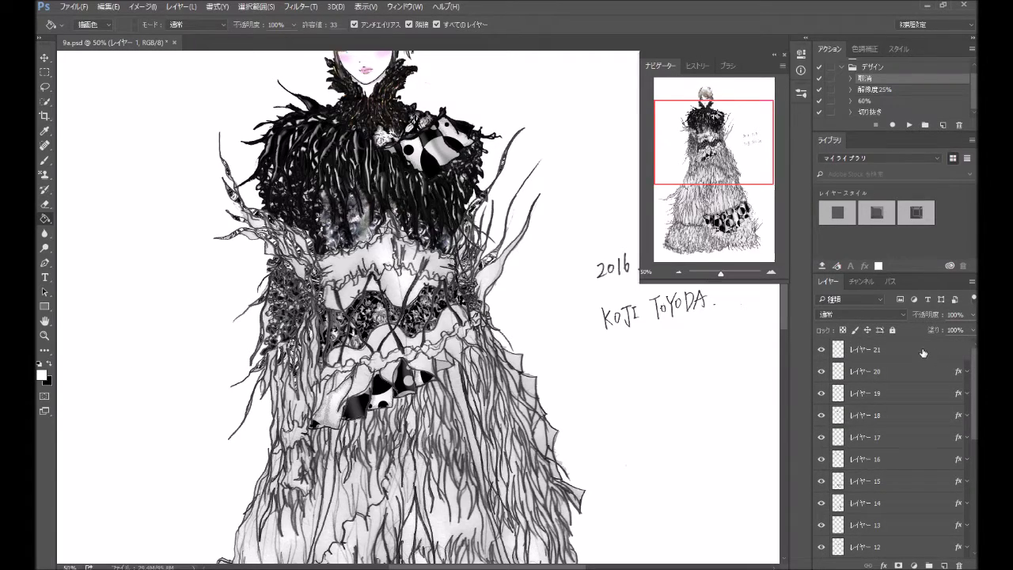
pyautogui.click(923, 353)
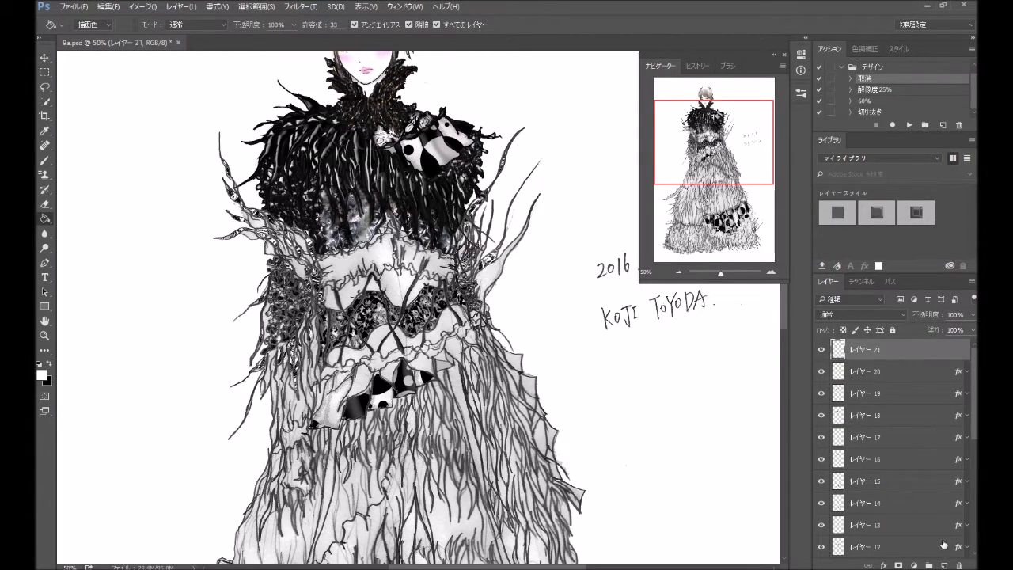
pyautogui.click(945, 565)
# Set the bucket source back to パターン and select a new texture pattern tile.
pyautogui.click(93, 25)
pyautogui.click(93, 36)
pyautogui.click(134, 26)
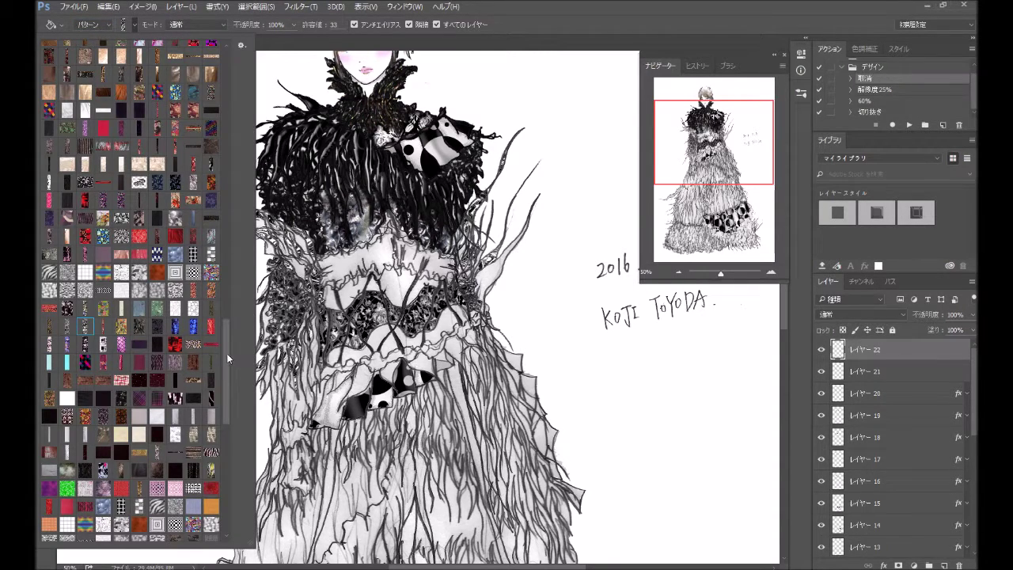
pyautogui.moveTo(226, 353)
pyautogui.mouseDown()
pyautogui.moveTo(229, 391)
pyautogui.moveTo(229, 362)
pyautogui.mouseUp()
pyautogui.moveTo(228, 358); pyautogui.dragTo(226, 335)
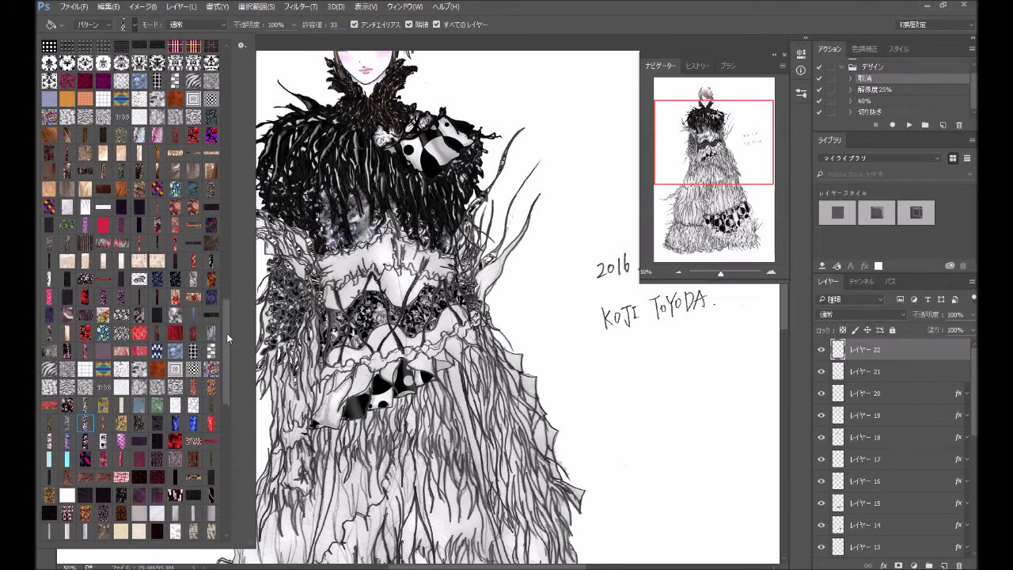
pyautogui.moveTo(227, 335); pyautogui.dragTo(226, 324)
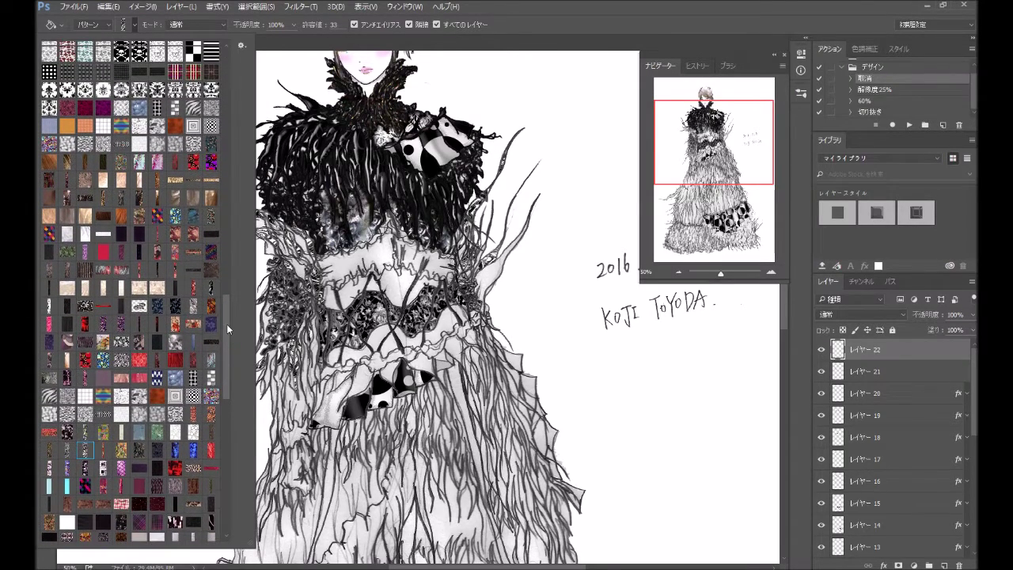
pyautogui.click(140, 198)
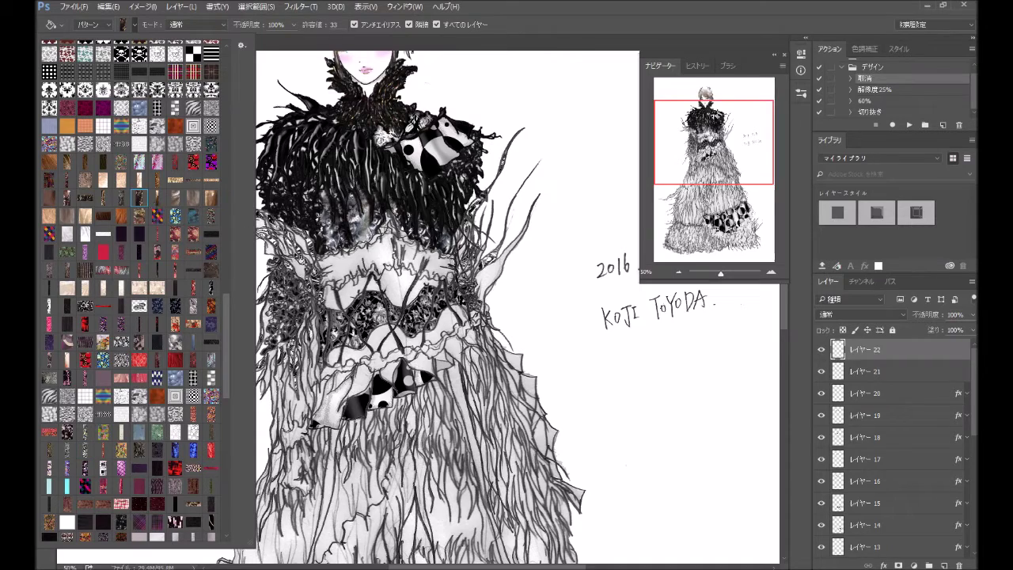
pyautogui.click(303, 270)
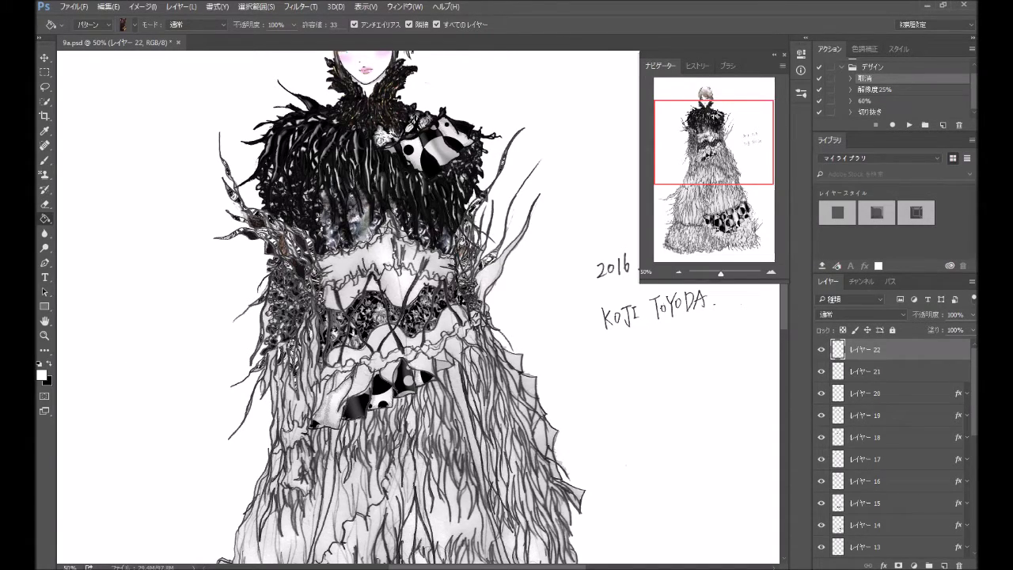
# Try pattern fills on the drawing and the fur collar, undoing both.
pyautogui.click(463, 237)
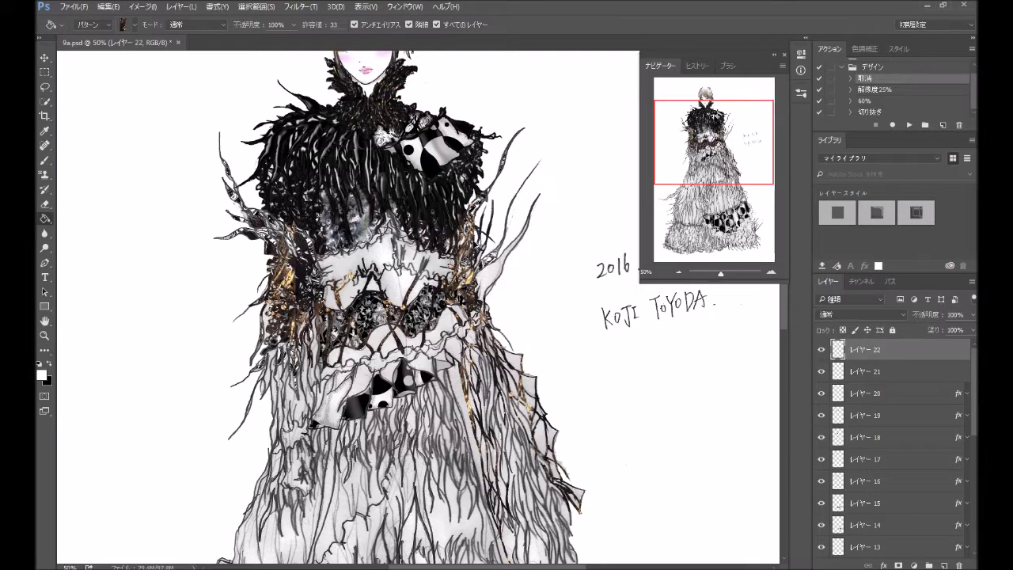
pyautogui.hotkey('ctrl', 'z')
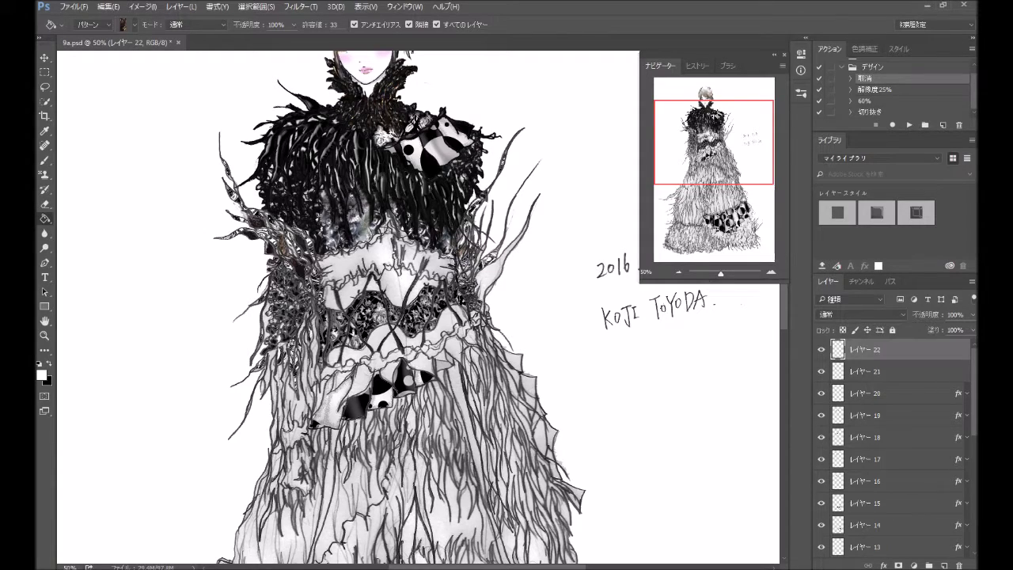
pyautogui.click(459, 260)
pyautogui.hotkey('ctrl', 'z')
# Fill a small dress region and the dark spike beside the bodice, discarding a trial dress fill.
pyautogui.click(491, 277)
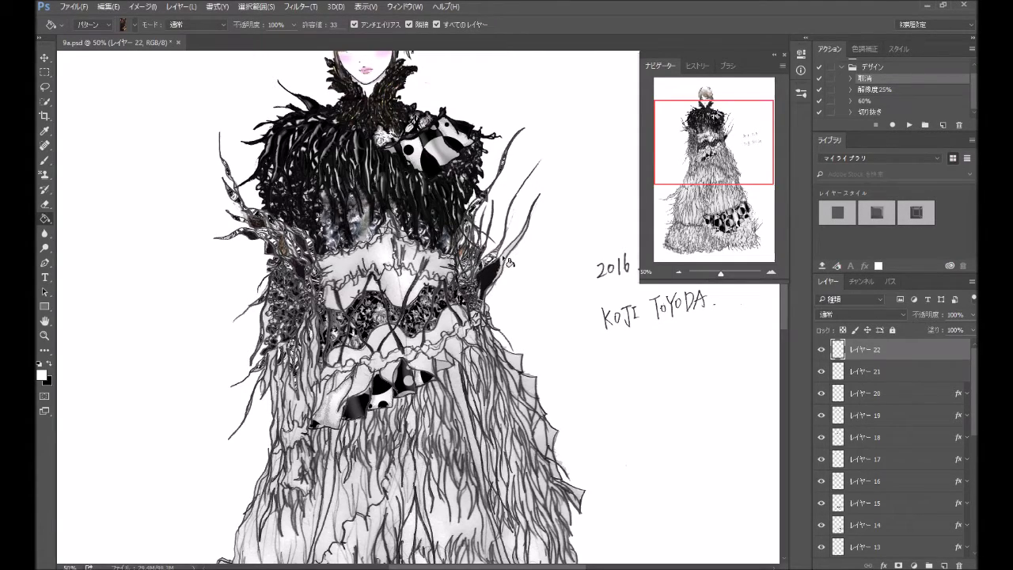
pyautogui.click(507, 261)
pyautogui.click(313, 272)
pyautogui.hotkey('ctrl', 'z')
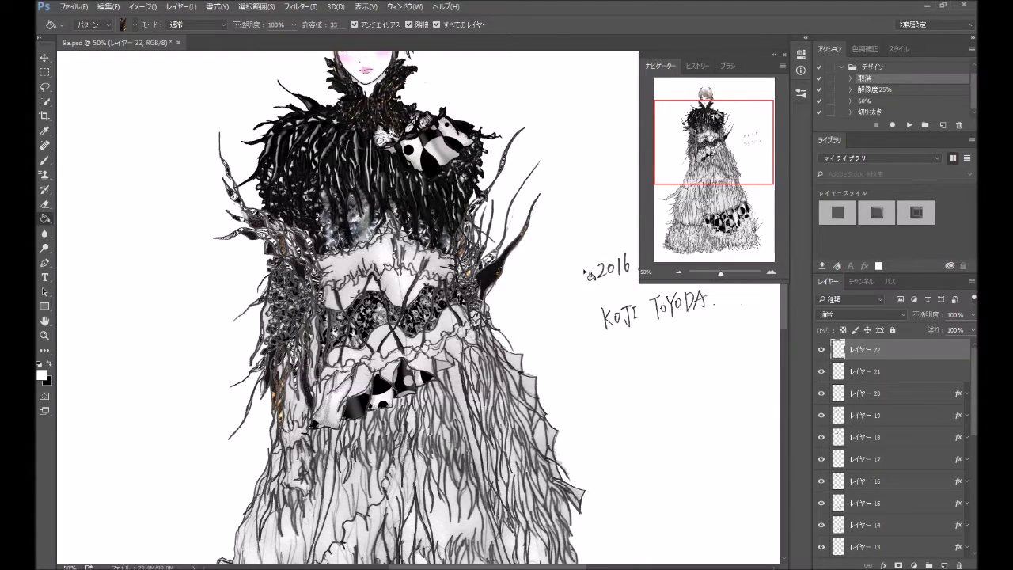
# Pan down and pattern-fill the dark tendril and two pockets on the dress's left side.
pyautogui.moveTo(695, 149); pyautogui.dragTo(699, 164)
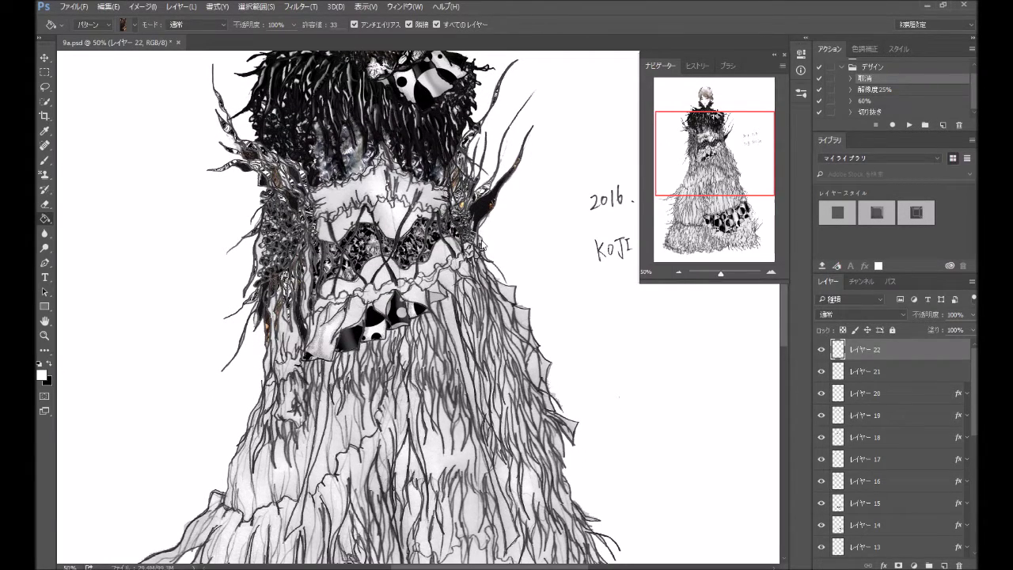
pyautogui.click(486, 229)
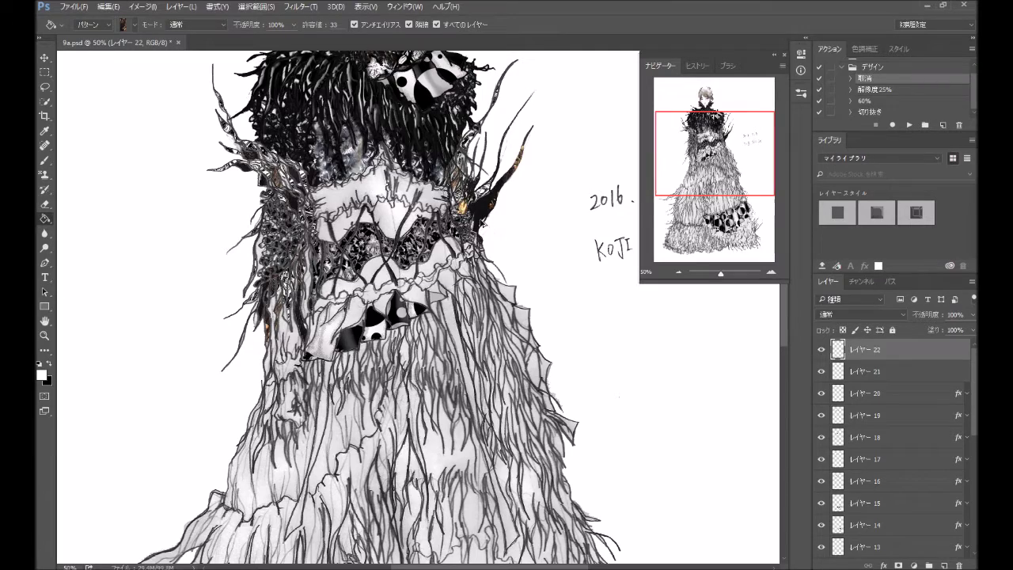
pyautogui.click(489, 228)
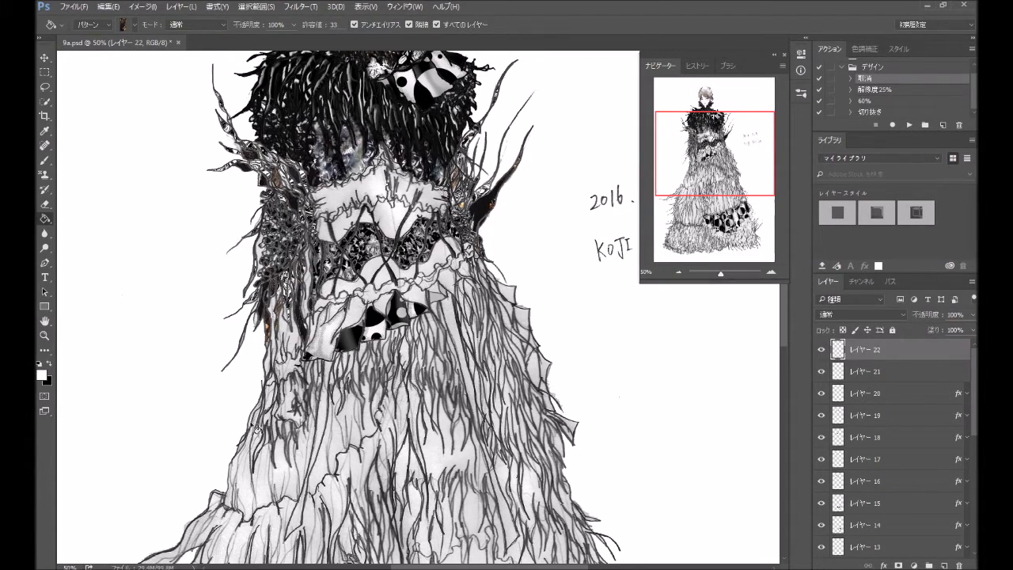
pyautogui.click(258, 423)
pyautogui.click(292, 424)
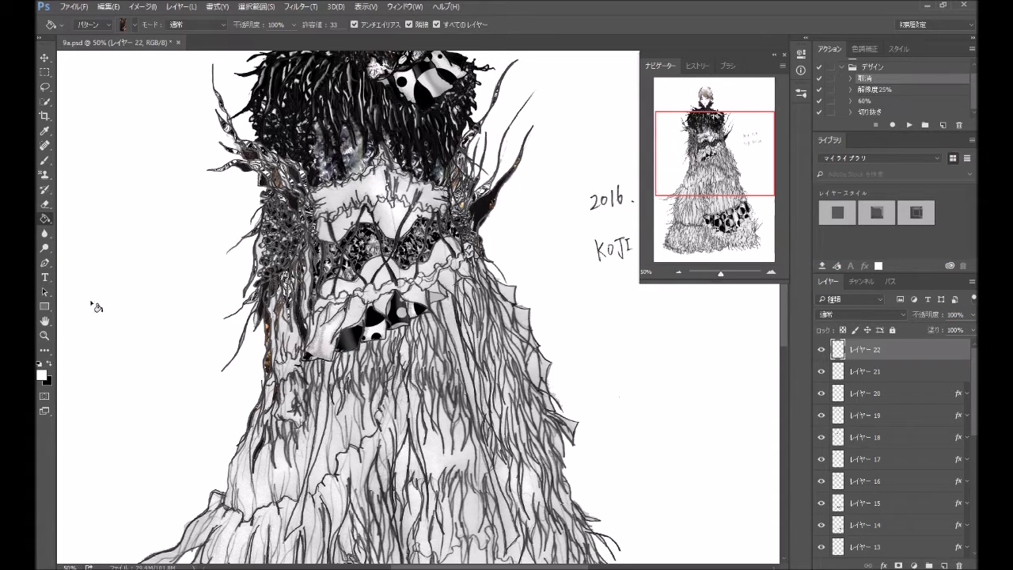
pyautogui.click(133, 26)
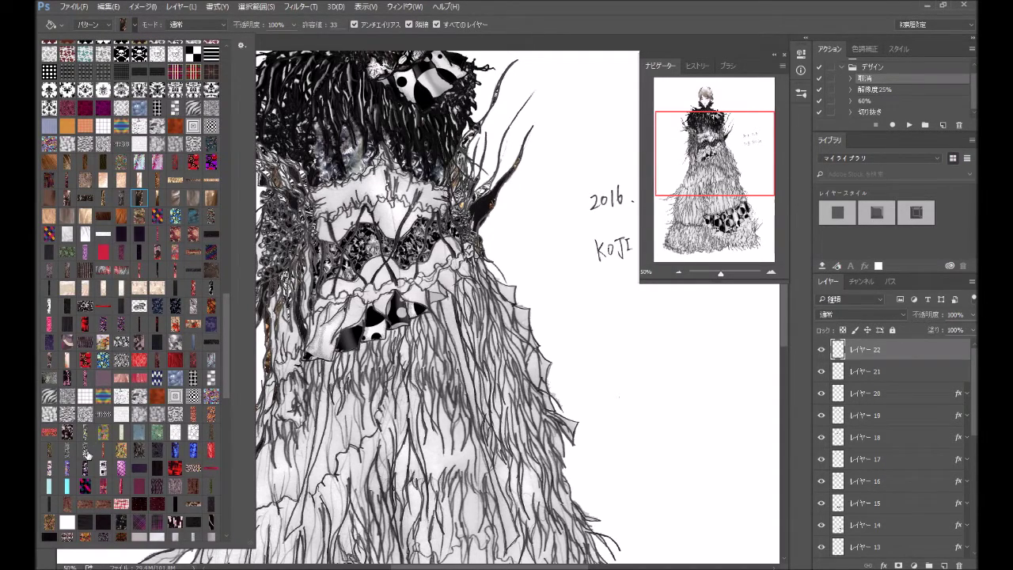
pyautogui.moveTo(703, 171); pyautogui.dragTo(622, 199)
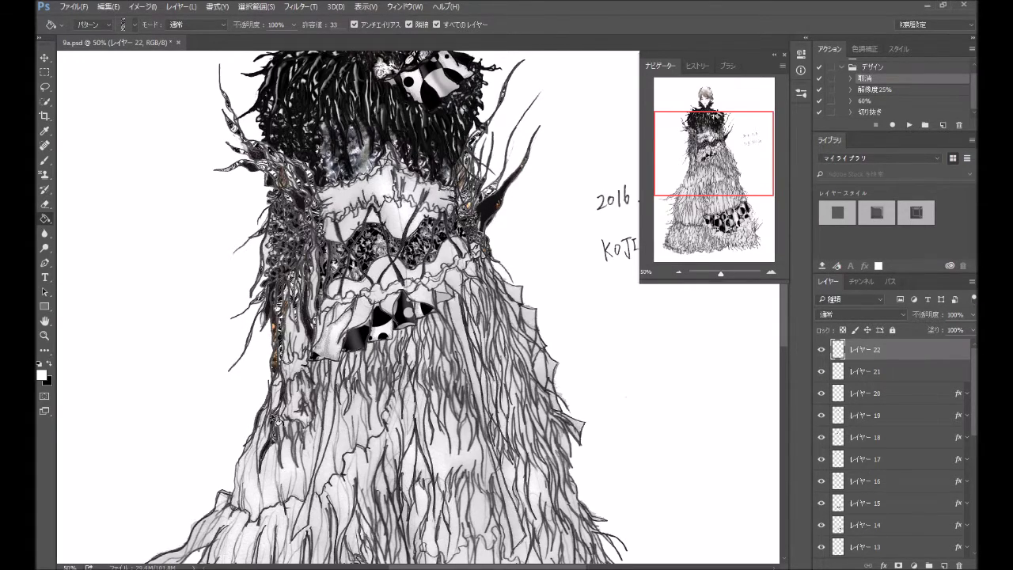
pyautogui.click(272, 416)
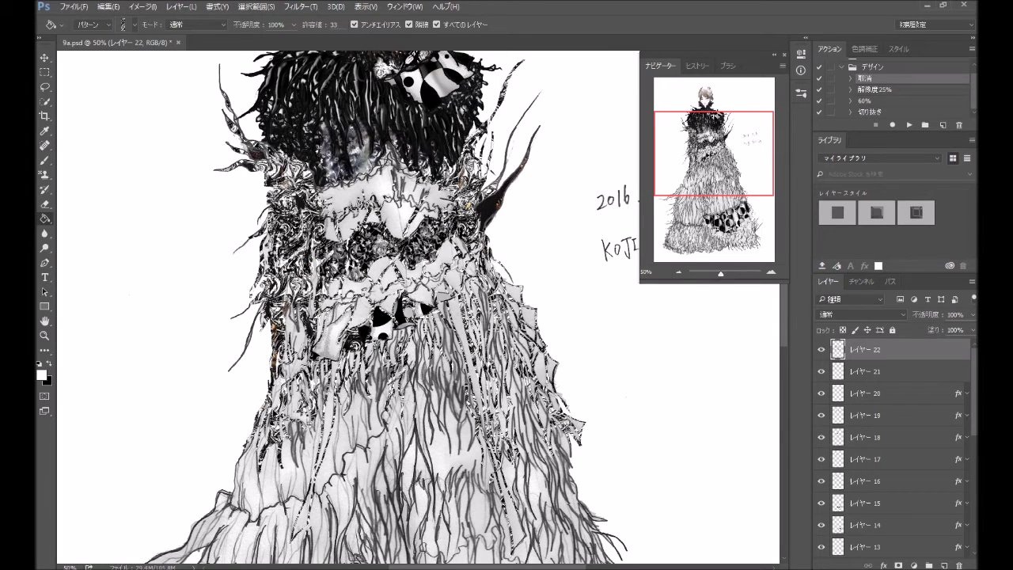
pyautogui.click(272, 417)
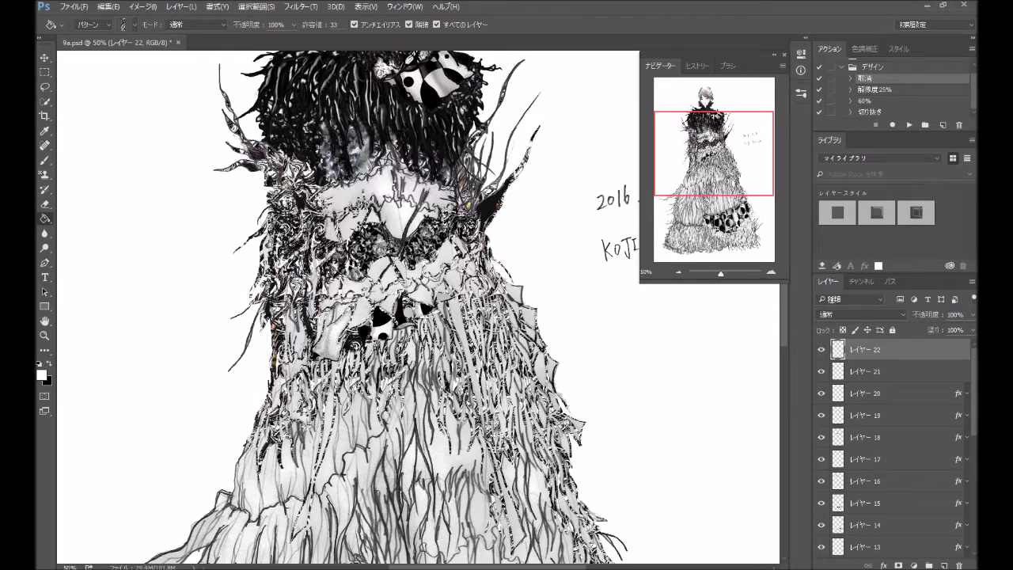
pyautogui.hotkey('ctrl', 'z')
pyautogui.click(773, 274)
# Zoom to 100% and position the Navigator view on the bodice and upper chest.
pyautogui.click(772, 273)
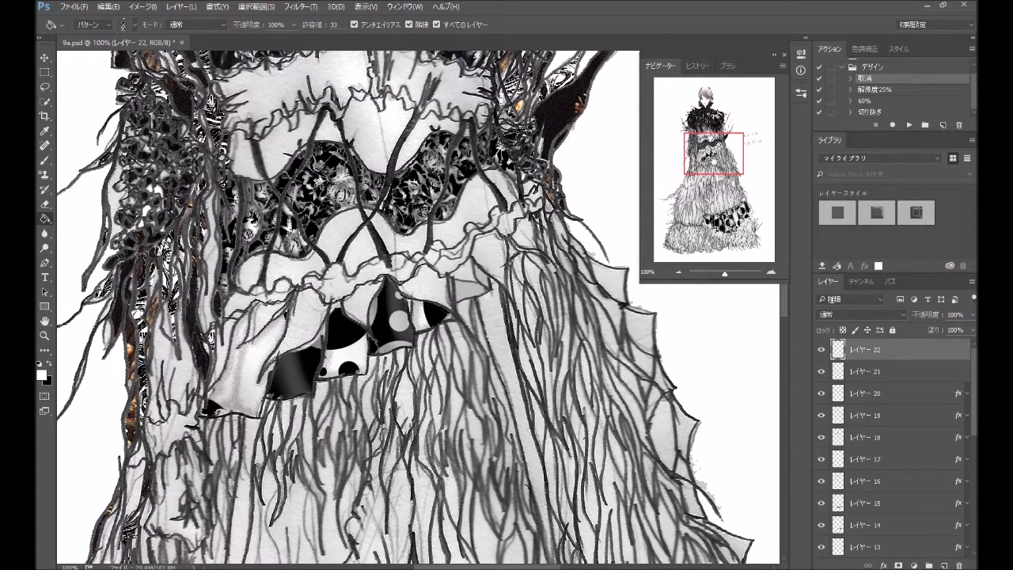
pyautogui.moveTo(712, 160); pyautogui.dragTo(711, 172)
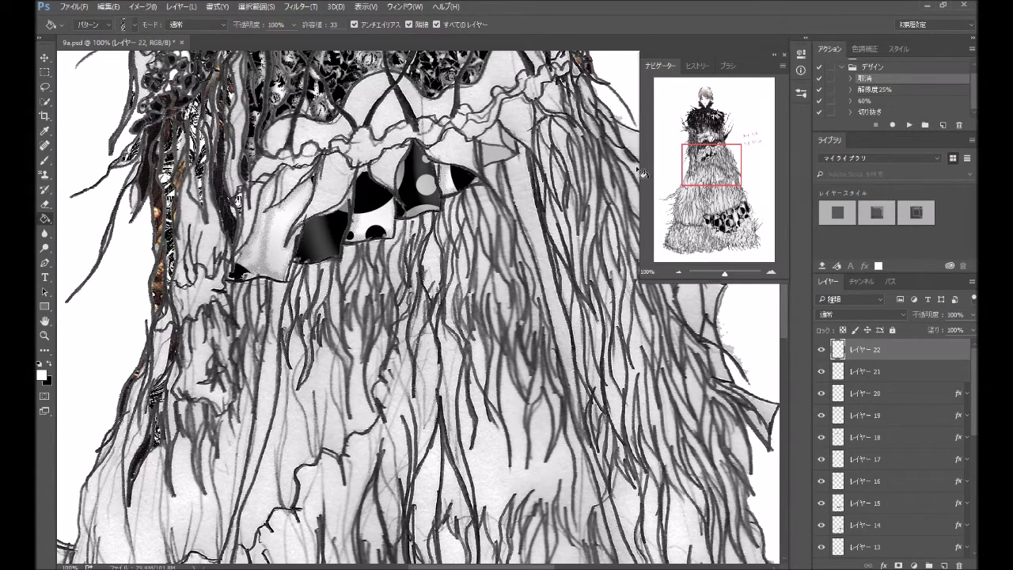
pyautogui.moveTo(717, 168); pyautogui.dragTo(714, 154)
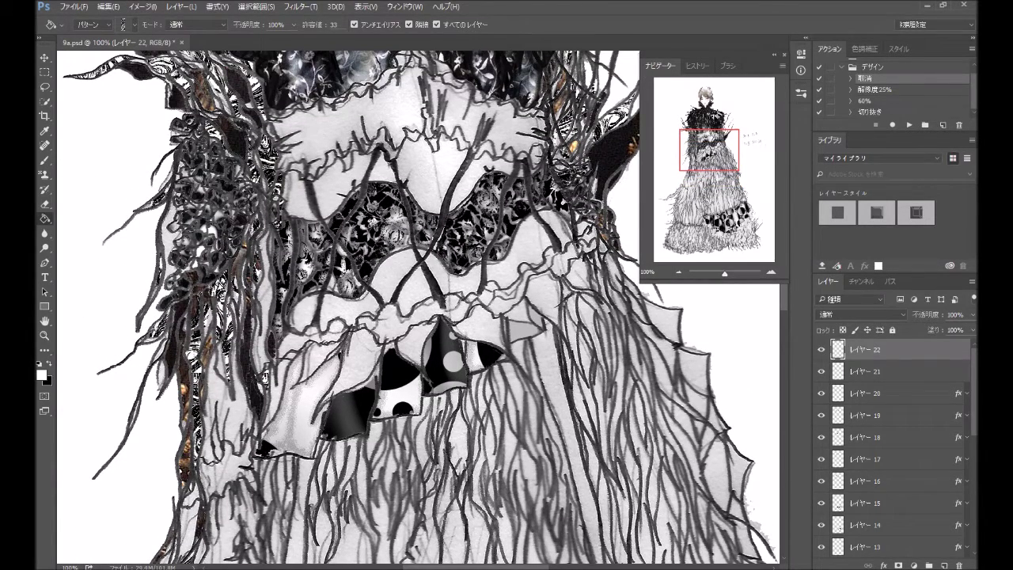
# Scroll down the Layers panel and make Layer 1 the active layer.
pyautogui.scroll(-2, 906, 538)
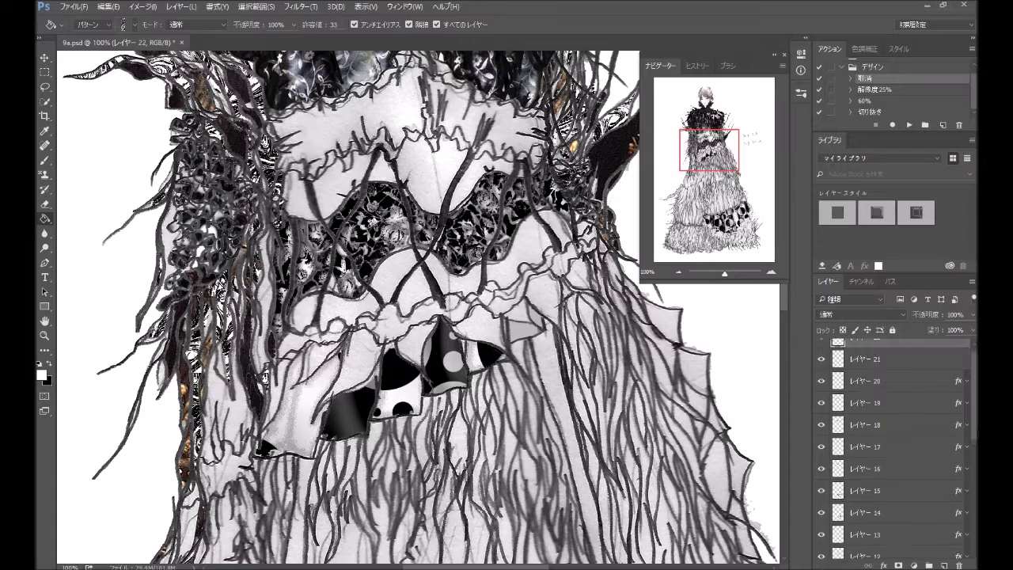
pyautogui.scroll(-2, 907, 538)
pyautogui.scroll(-1, 906, 538)
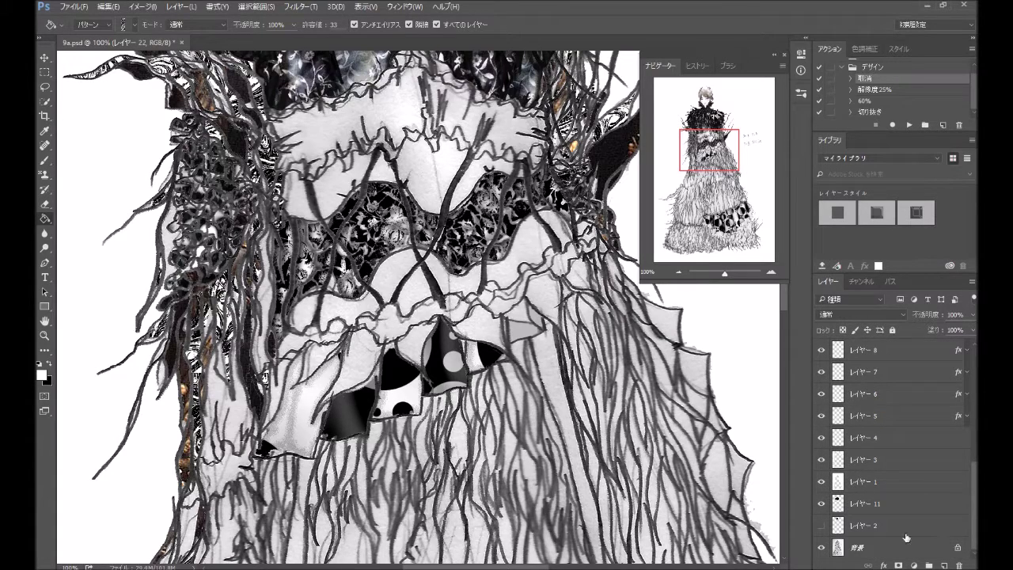
pyautogui.click(893, 481)
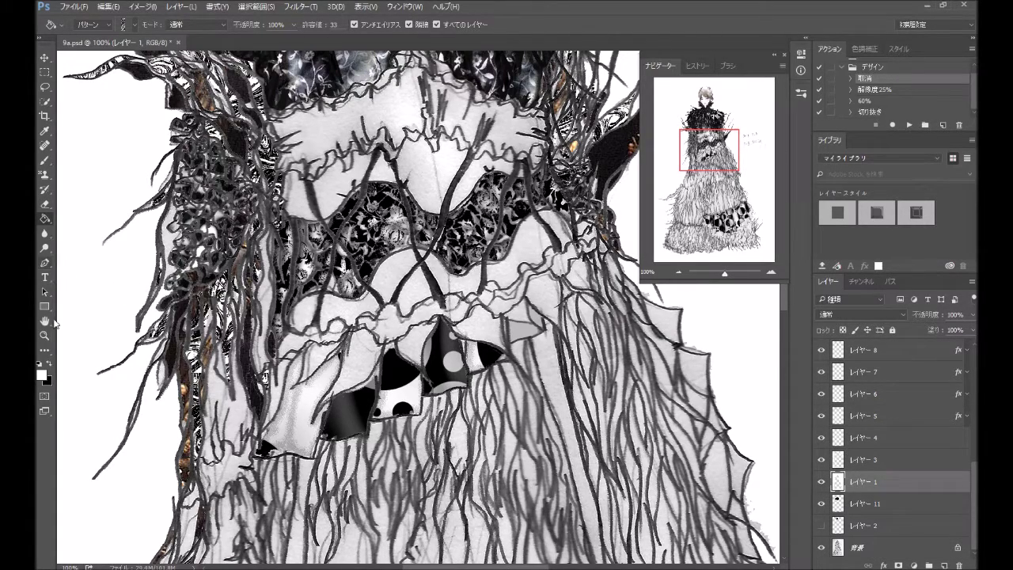
# Set the bucket source back to Pattern and choose a new brownish pattern swatch.
pyautogui.click(106, 29)
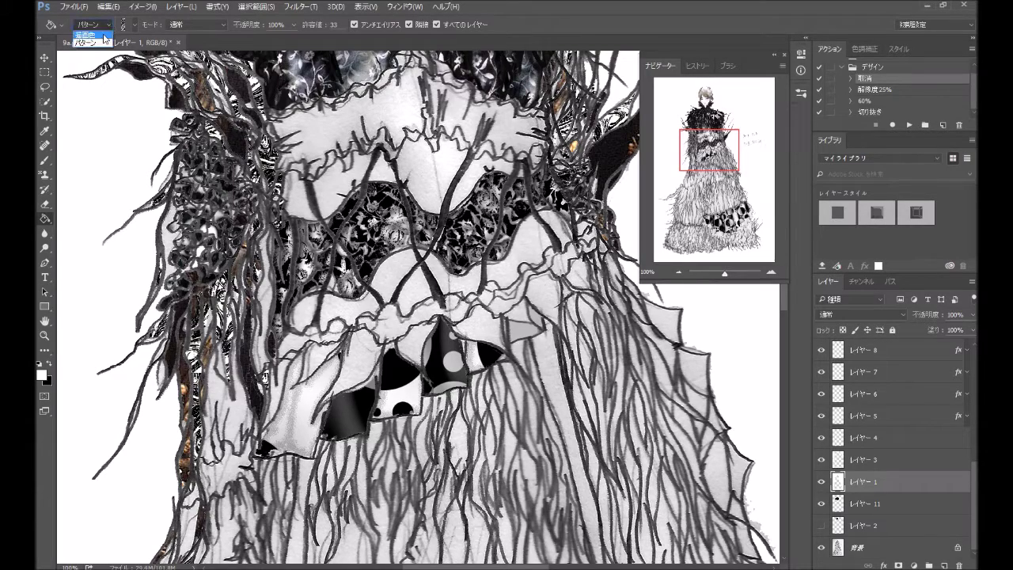
pyautogui.click(85, 34)
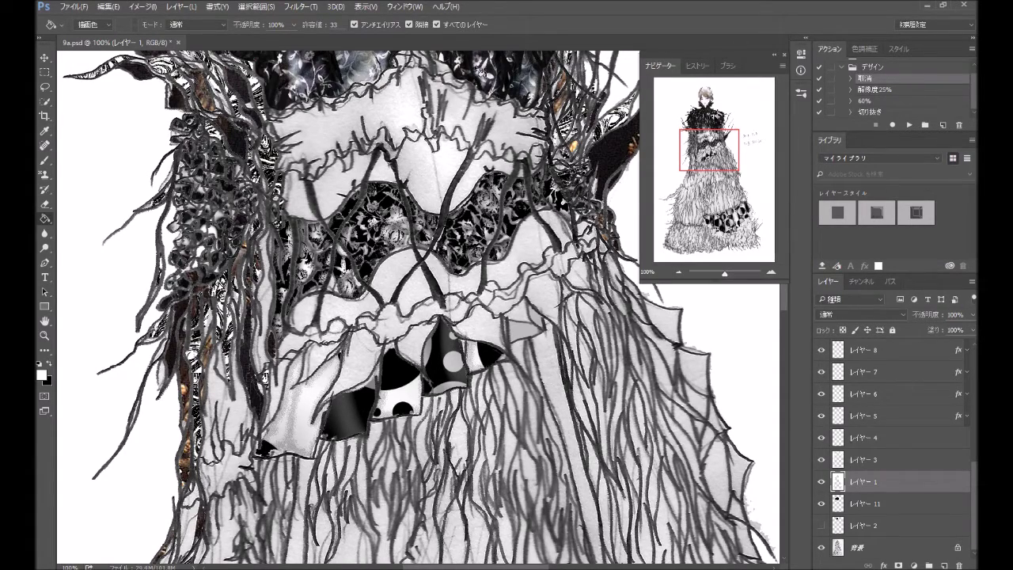
pyautogui.click(95, 25)
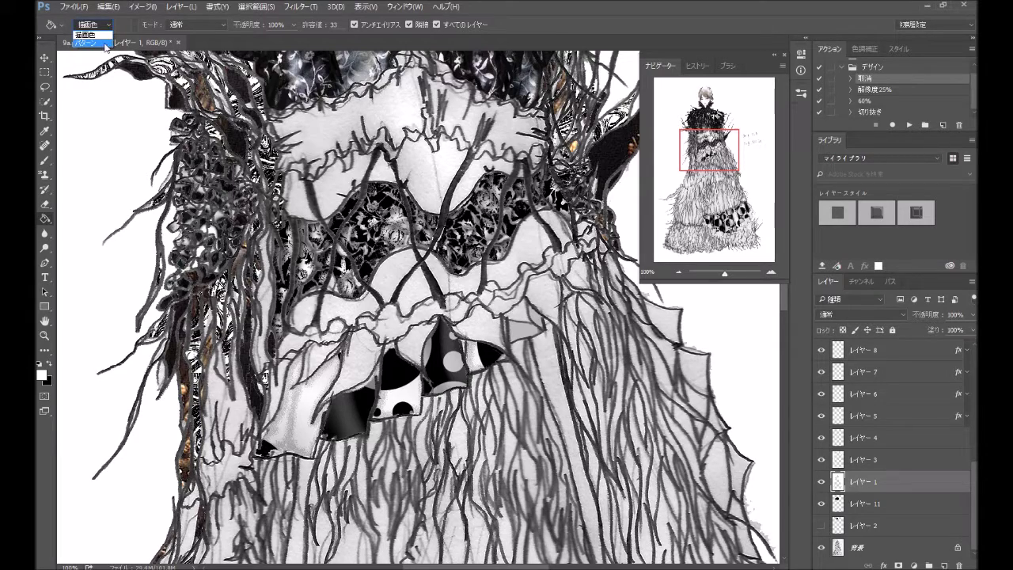
pyautogui.click(106, 47)
pyautogui.click(133, 25)
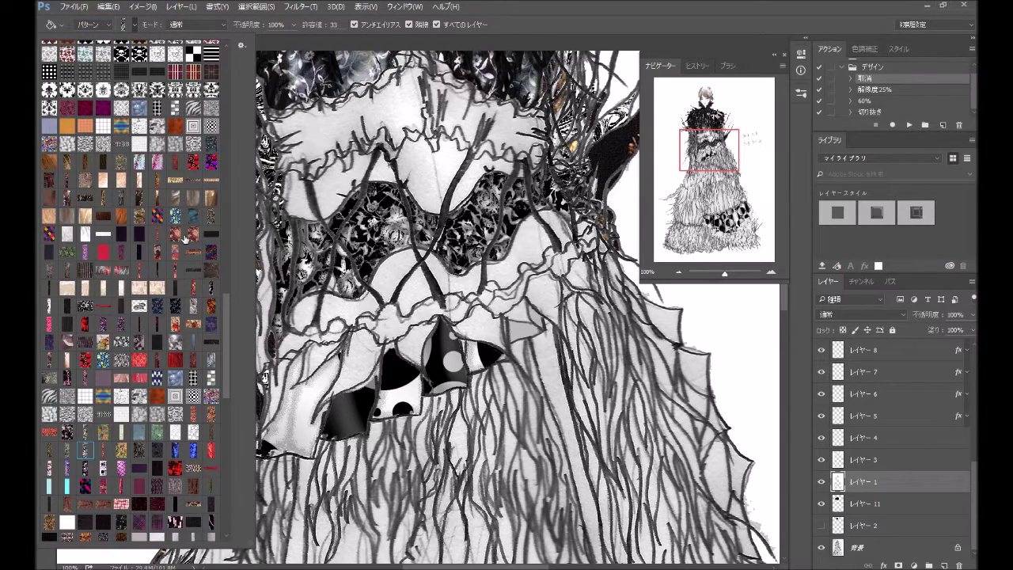
pyautogui.click(140, 199)
pyautogui.click(88, 200)
pyautogui.press('Return')
pyautogui.scroll(5, 305, 267)
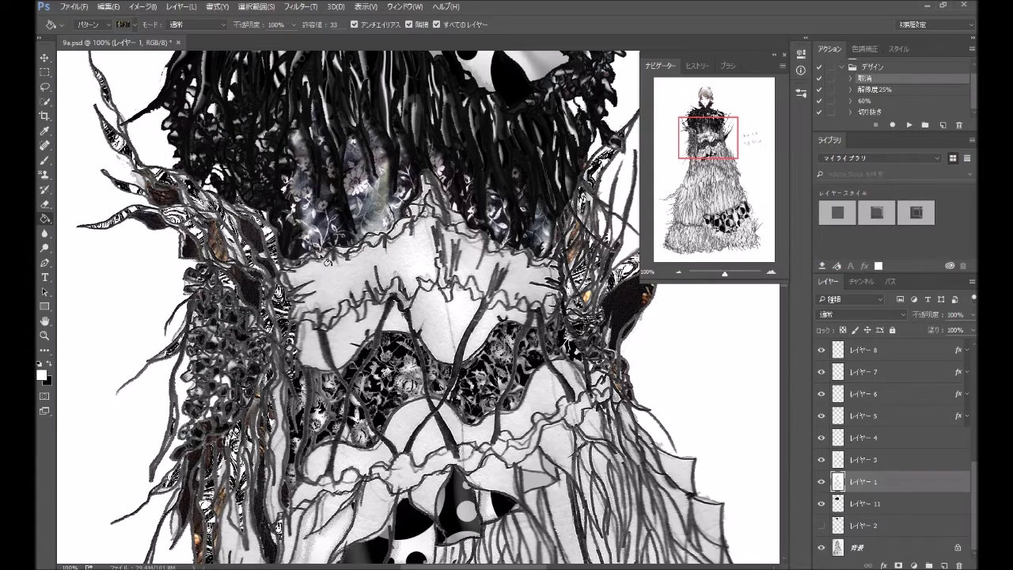
# Fill the zigzag band under the black top with the brown pattern on Layer 1.
pyautogui.click(321, 263)
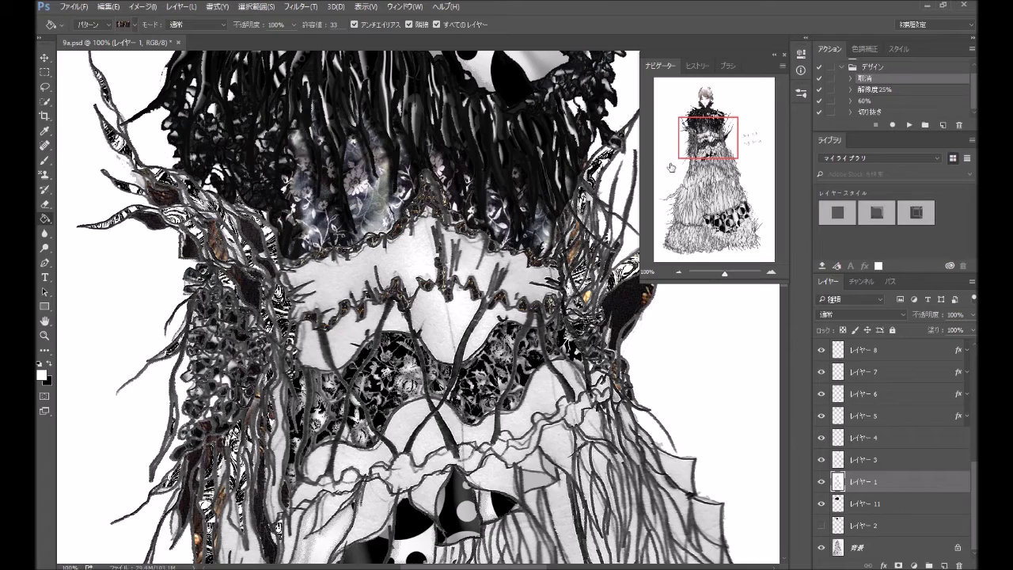
# Fill each segment of the lower wavy band with the brown pattern, undoing the stray fills.
pyautogui.moveTo(710, 157); pyautogui.dragTo(714, 169)
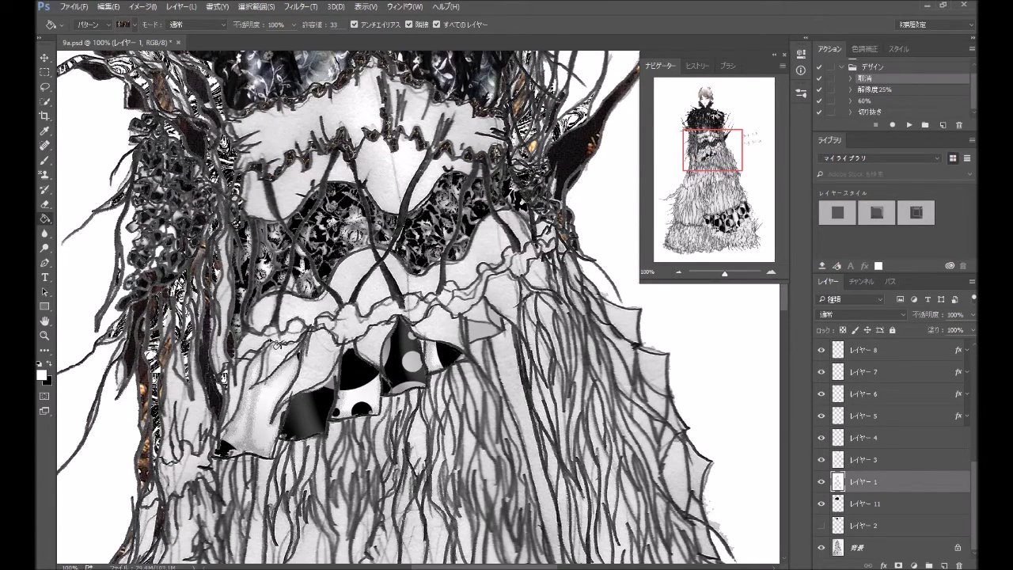
pyautogui.click(264, 343)
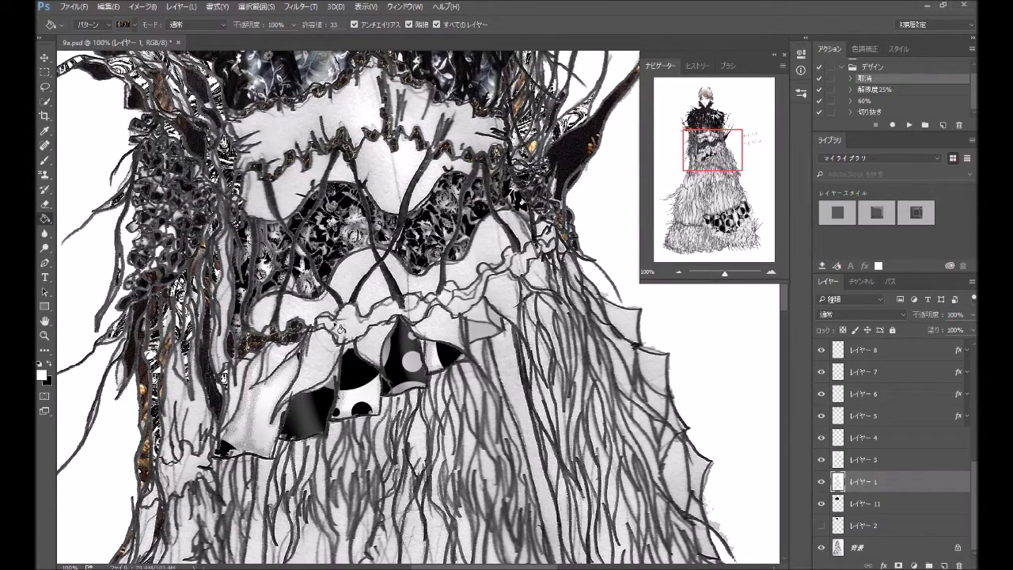
pyautogui.click(363, 329)
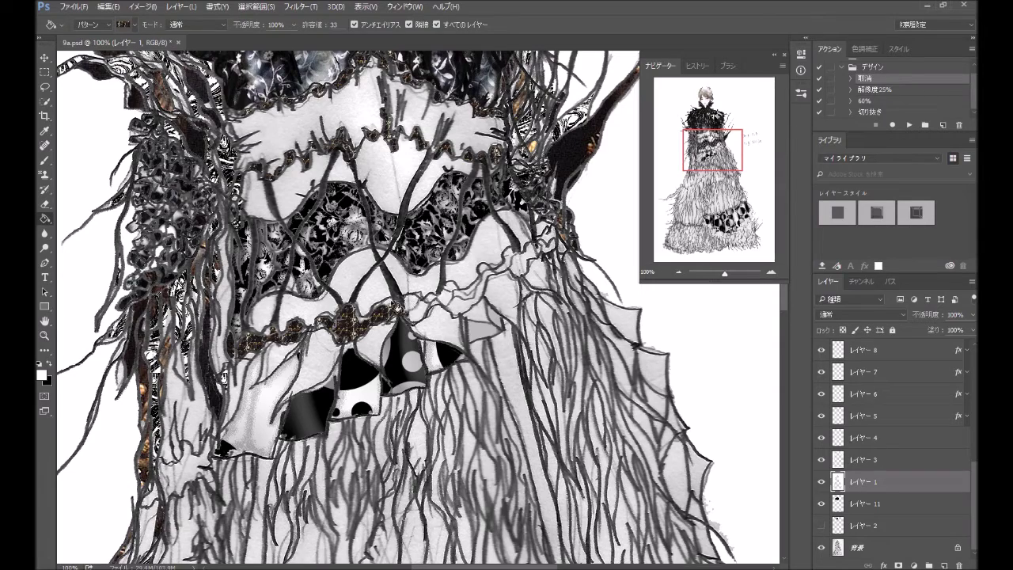
pyautogui.click(417, 310)
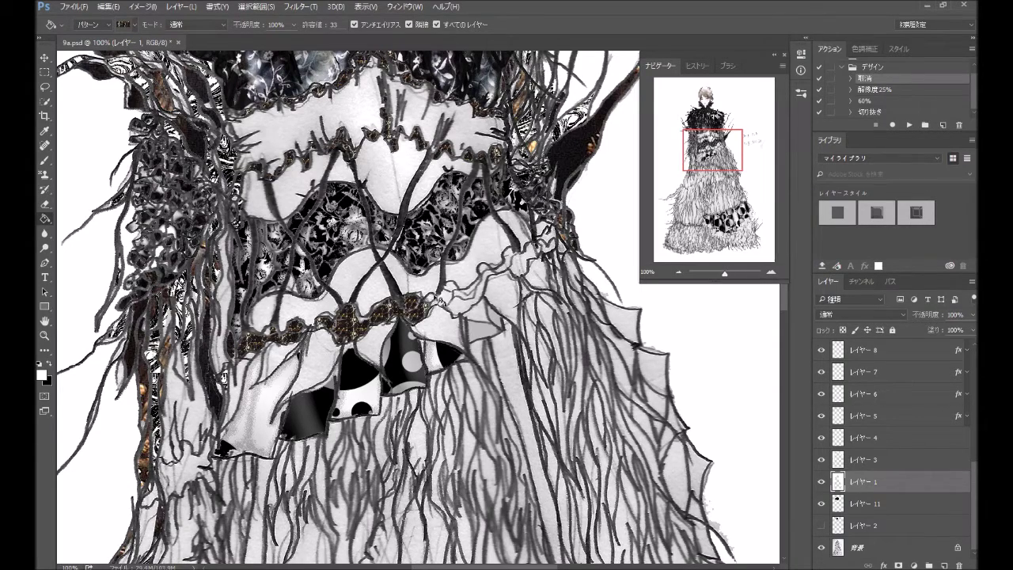
pyautogui.click(457, 303)
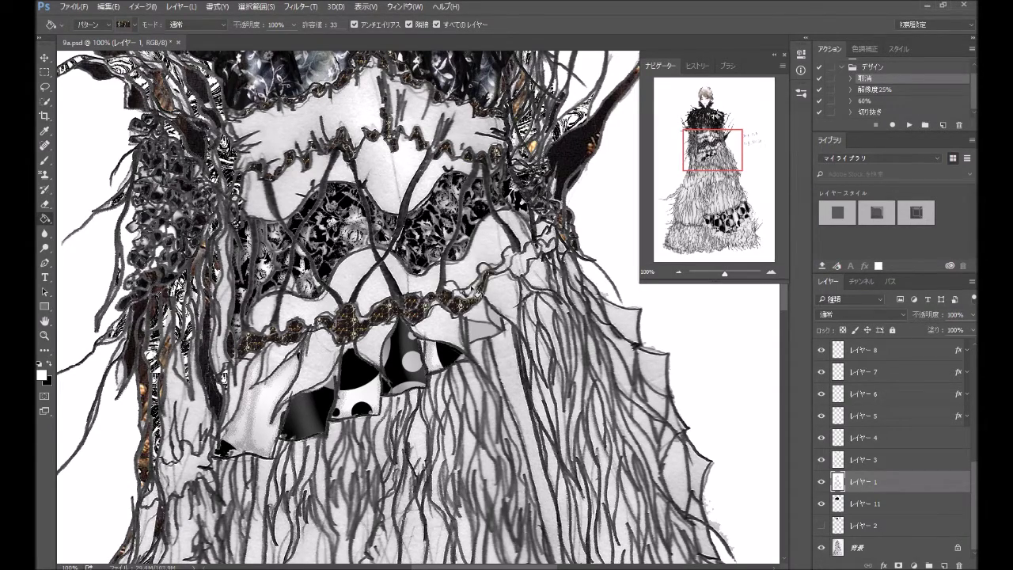
pyautogui.click(475, 292)
pyautogui.hotkey('ctrl', 'alt', 'z')
pyautogui.hotkey('ctrl', 'alt', 'z')
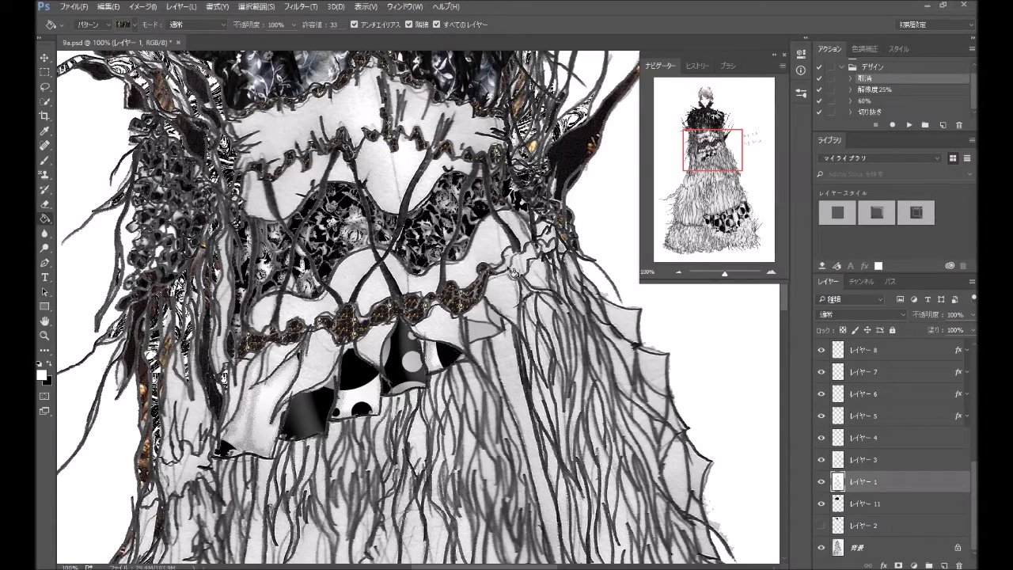
pyautogui.click(526, 250)
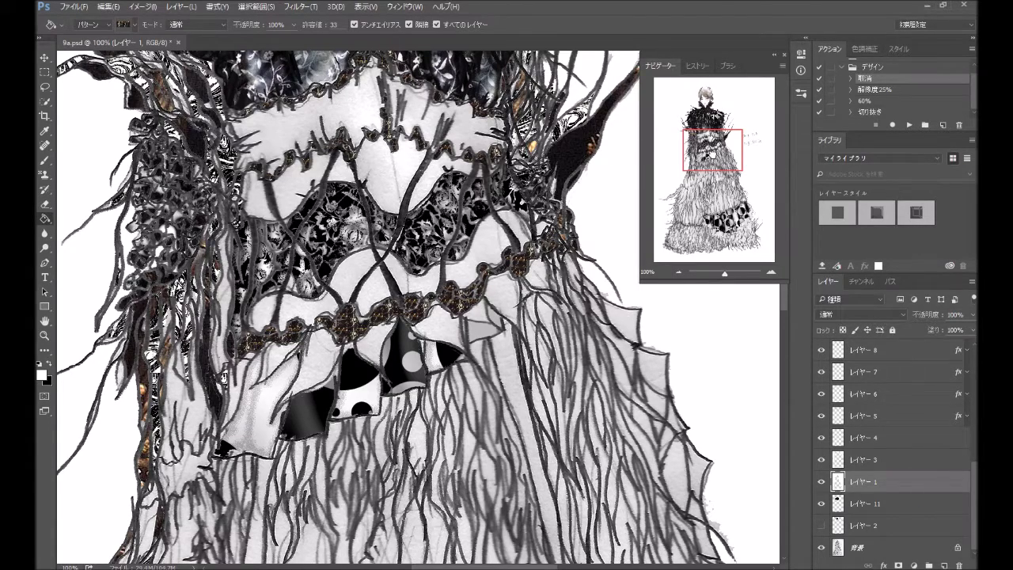
pyautogui.moveTo(712, 149); pyautogui.dragTo(711, 130)
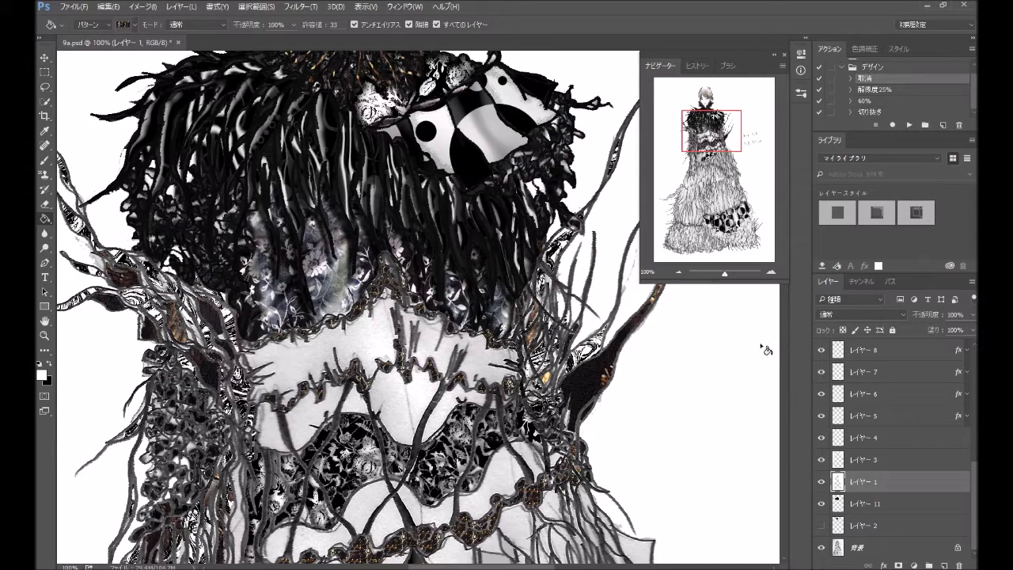
# Step back and forth through the earlier fill states in the History panel.
pyautogui.click(699, 66)
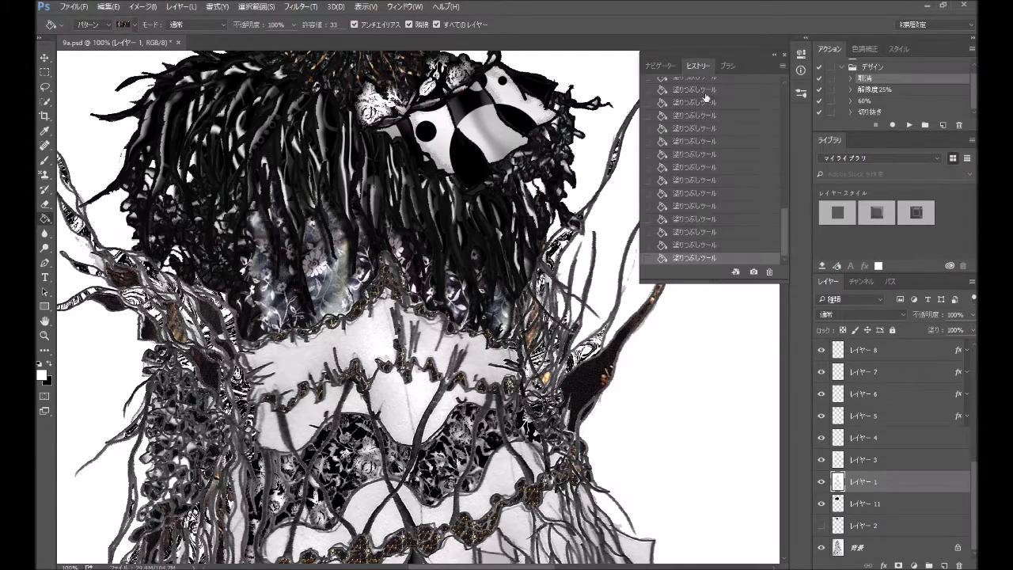
pyautogui.moveTo(786, 233)
pyautogui.mouseDown()
pyautogui.moveTo(783, 132)
pyautogui.moveTo(783, 158)
pyautogui.mouseUp()
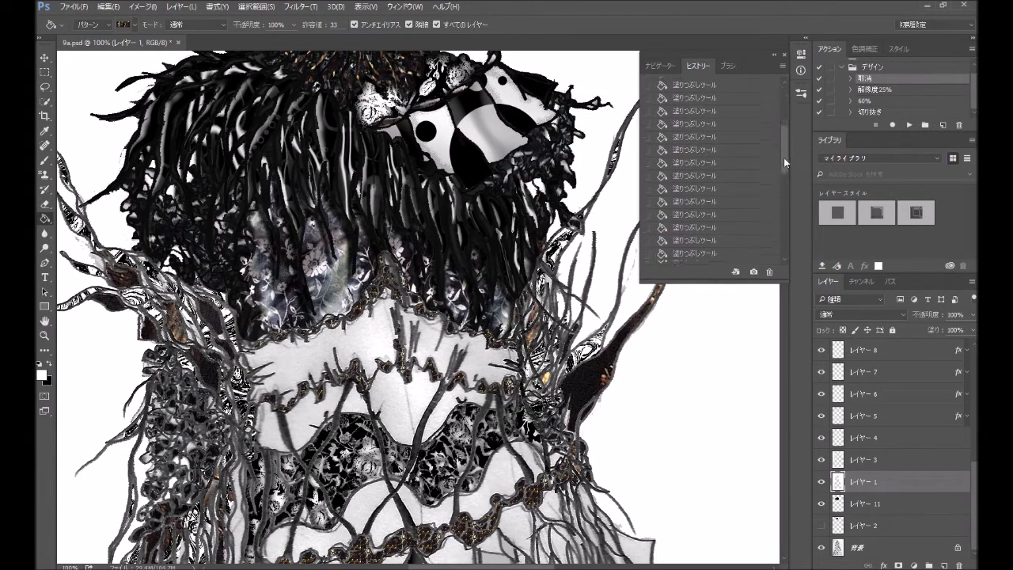
pyautogui.click(718, 207)
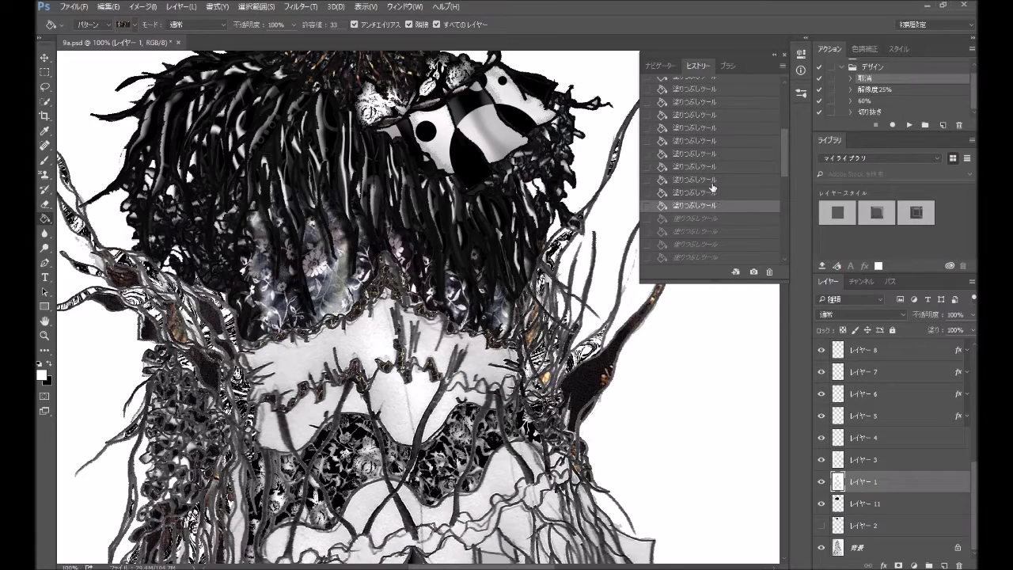
pyautogui.click(709, 115)
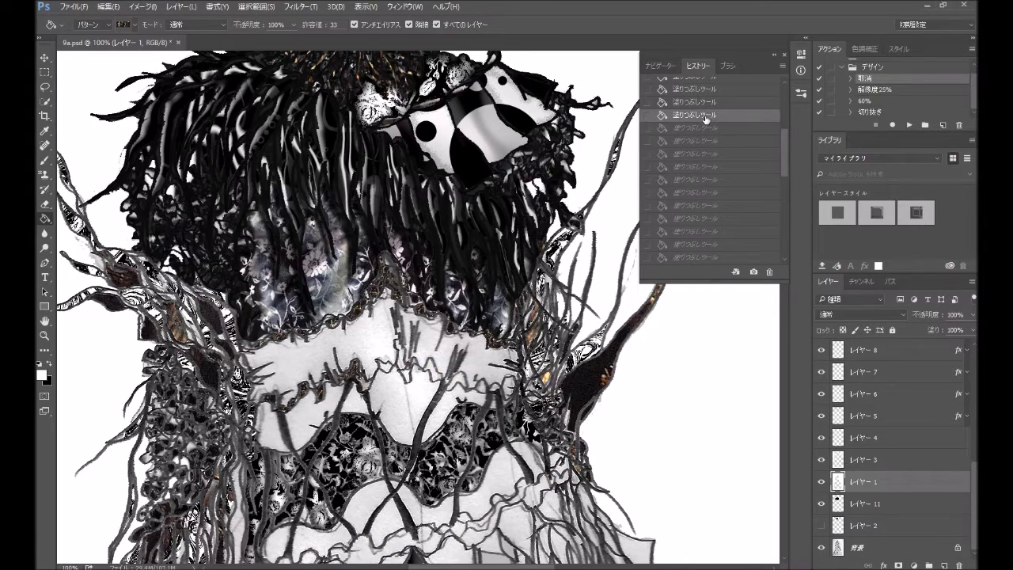
pyautogui.scroll(3, 778, 166)
pyautogui.hotkey('ctrl', 'shift', 'z')
pyautogui.hotkey('ctrl', 'shift', 'z')
pyautogui.hotkey('ctrl', 'shift', 'z')
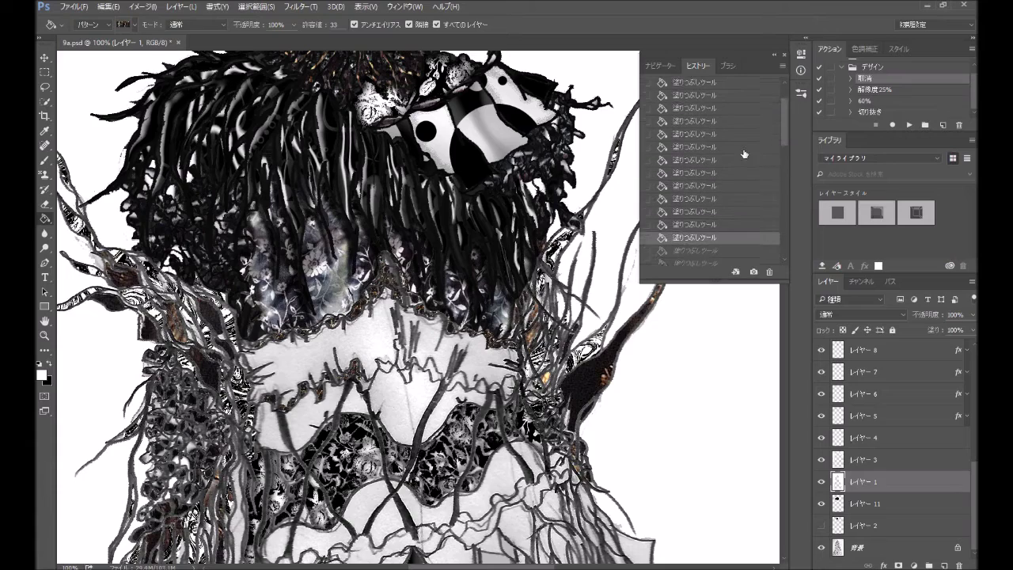
# Revert to the first fill step, then show the Navigator thumbnail instead of History.
pyautogui.click(714, 161)
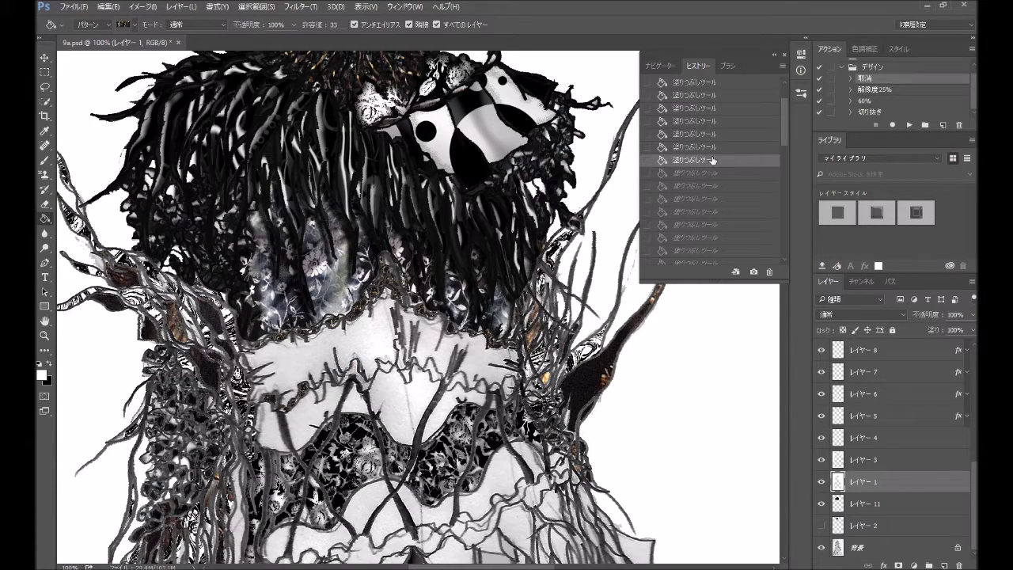
pyautogui.click(714, 109)
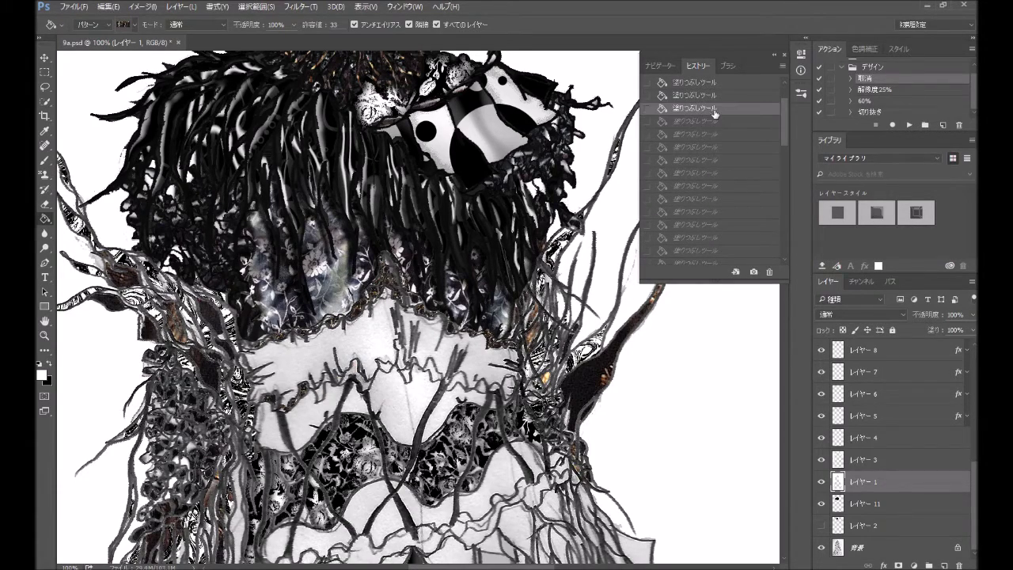
pyautogui.scroll(2, 783, 147)
pyautogui.scroll(1, 787, 138)
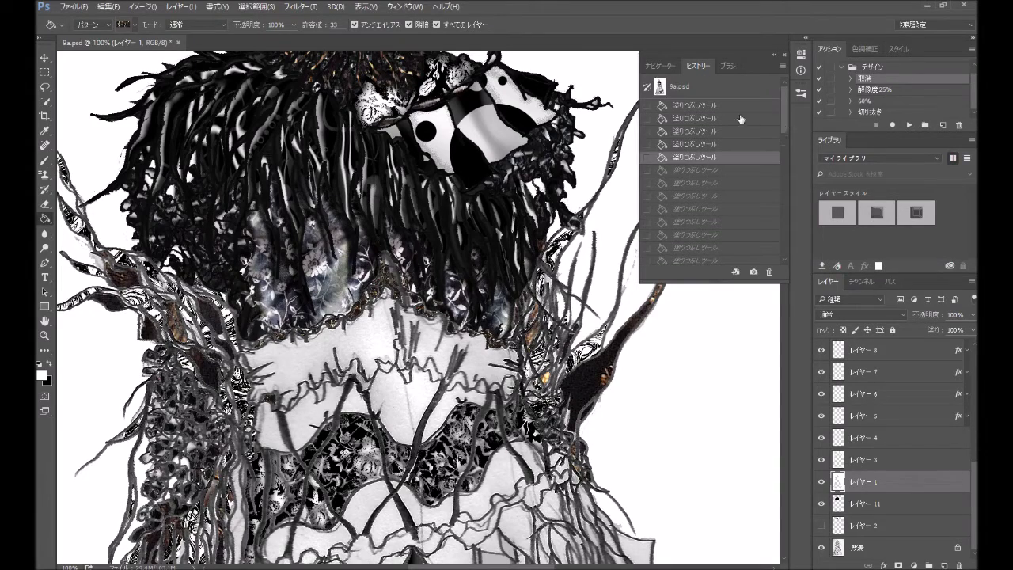
pyautogui.click(736, 111)
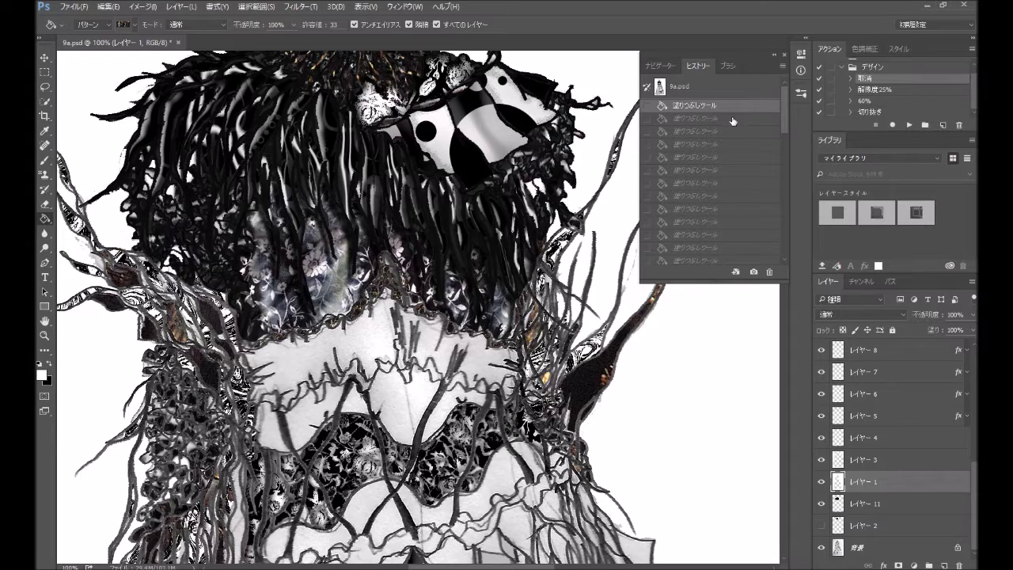
pyautogui.moveTo(783, 118); pyautogui.dragTo(797, 247)
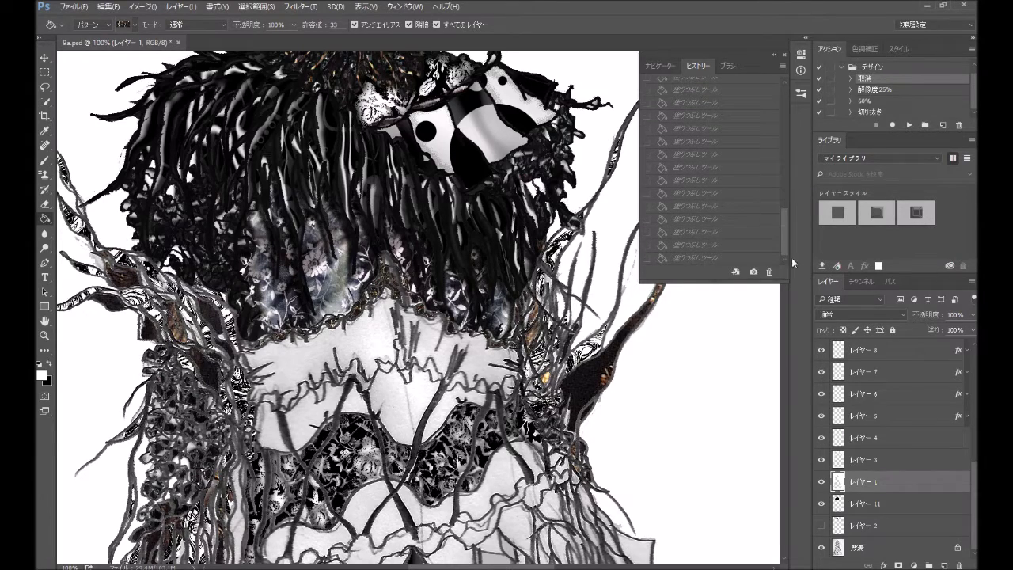
pyautogui.click(669, 67)
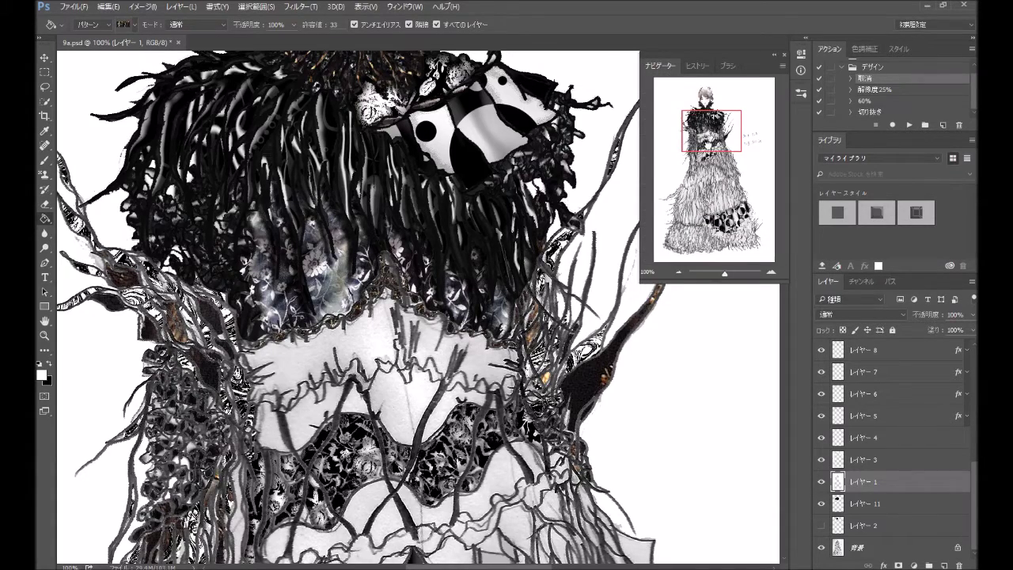
# Create レイヤー 23 above レイヤー 22, undoing a trial pattern fill.
pyautogui.moveTo(709, 141)
pyautogui.mouseDown()
pyautogui.moveTo(701, 164)
pyautogui.moveTo(704, 145)
pyautogui.mouseUp()
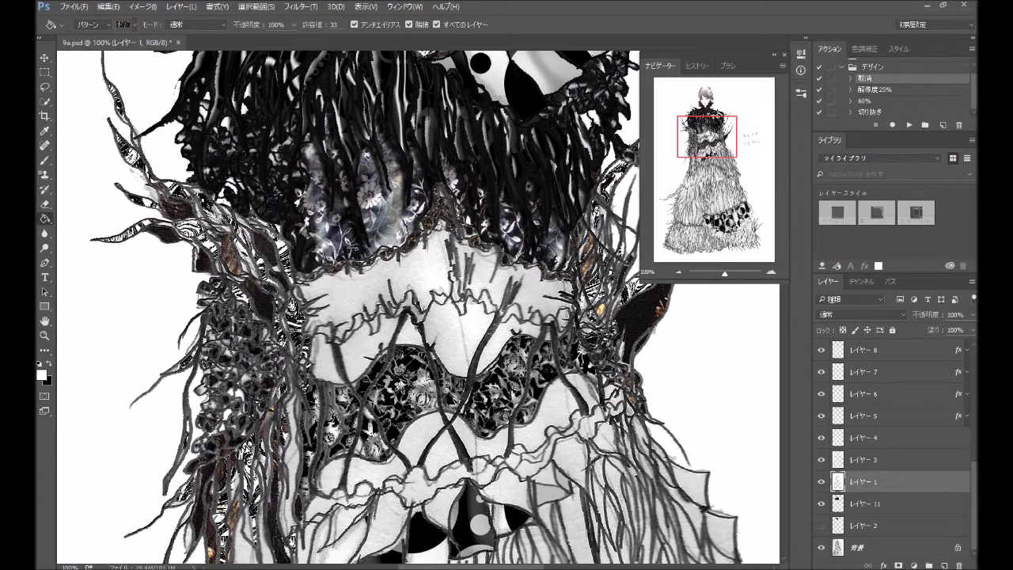
pyautogui.scroll(3, 945, 353)
pyautogui.scroll(4, 945, 353)
pyautogui.scroll(3, 945, 353)
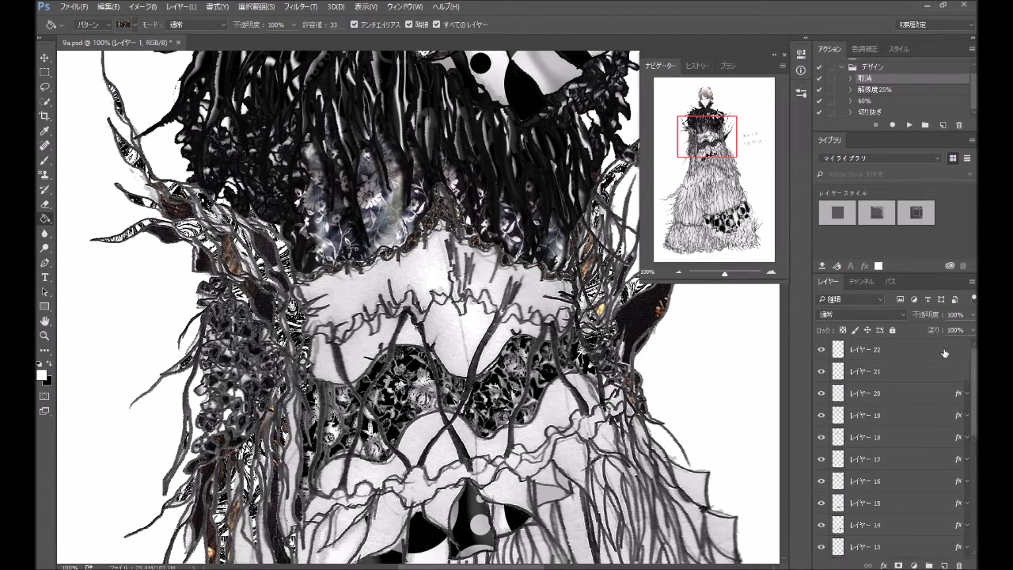
pyautogui.click(912, 352)
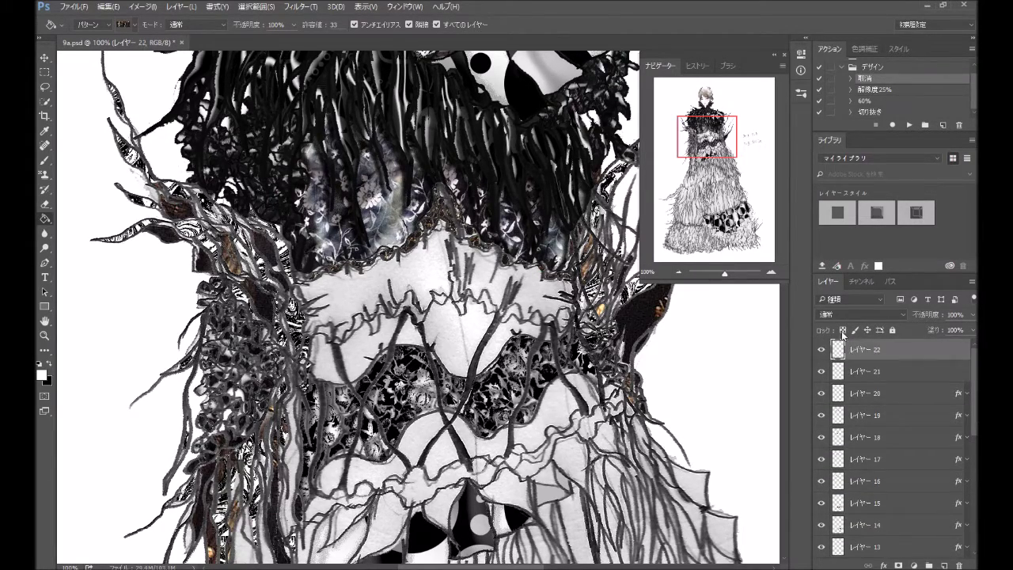
pyautogui.click(946, 565)
pyautogui.click(351, 339)
pyautogui.hotkey('ctrl', 'z')
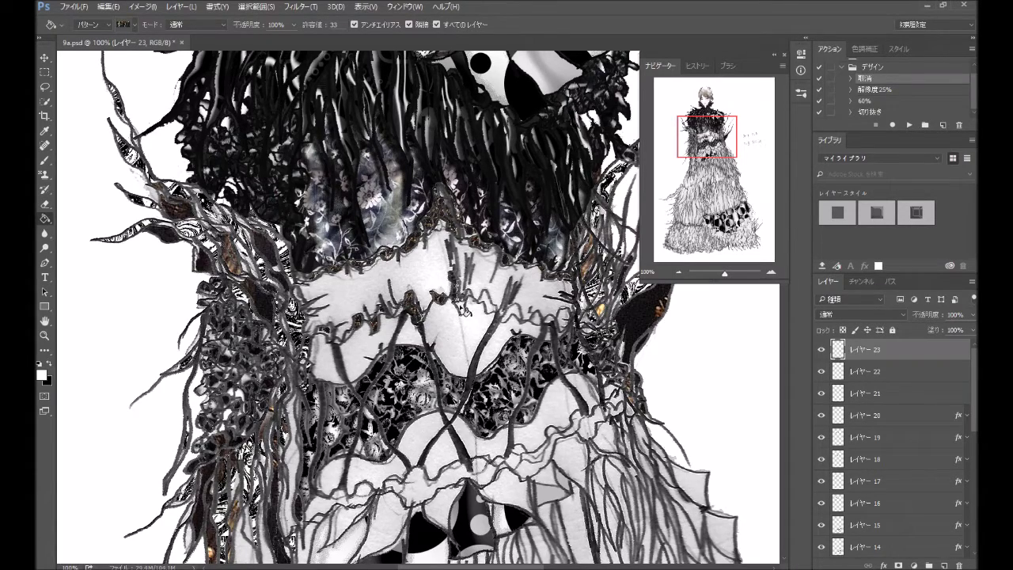
# Fill the four zigzag stitches across the bodice with the dark pattern.
pyautogui.click(492, 305)
pyautogui.click(520, 317)
pyautogui.click(545, 325)
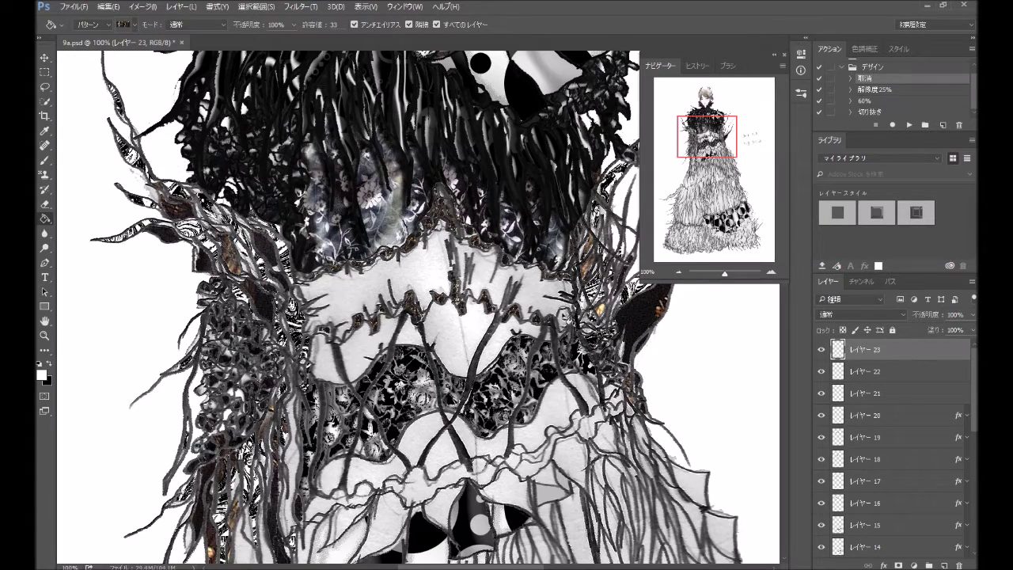
pyautogui.click(565, 321)
# Brush two glittery brown zigzag strokes across the lower garment, then zoom out.
pyautogui.moveTo(327, 511)
pyautogui.mouseDown()
pyautogui.moveTo(420, 495)
pyautogui.moveTo(475, 465)
pyautogui.mouseUp()
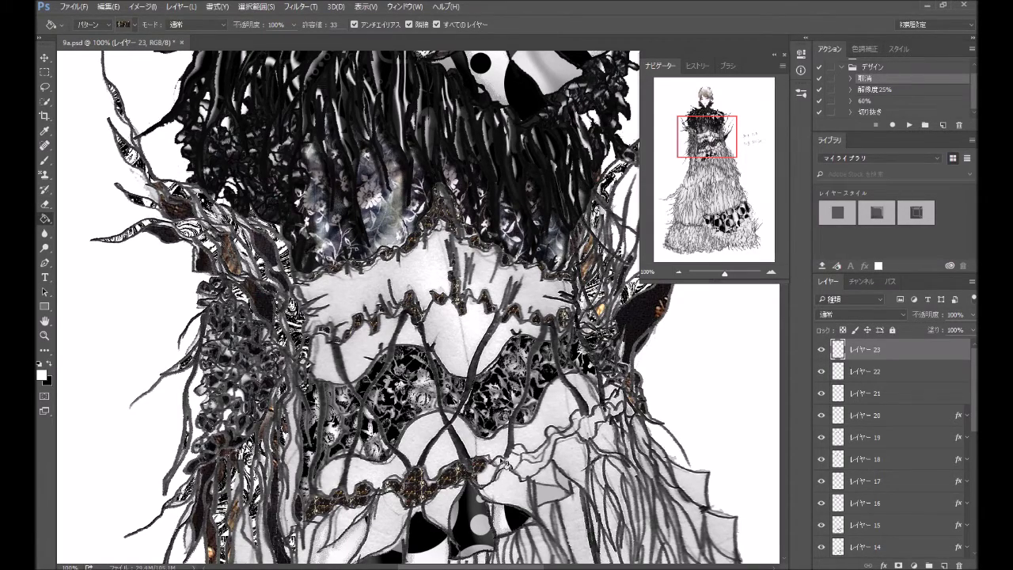
pyautogui.moveTo(531, 473)
pyautogui.mouseDown()
pyautogui.moveTo(558, 434)
pyautogui.moveTo(638, 408)
pyautogui.moveTo(610, 405)
pyautogui.mouseUp()
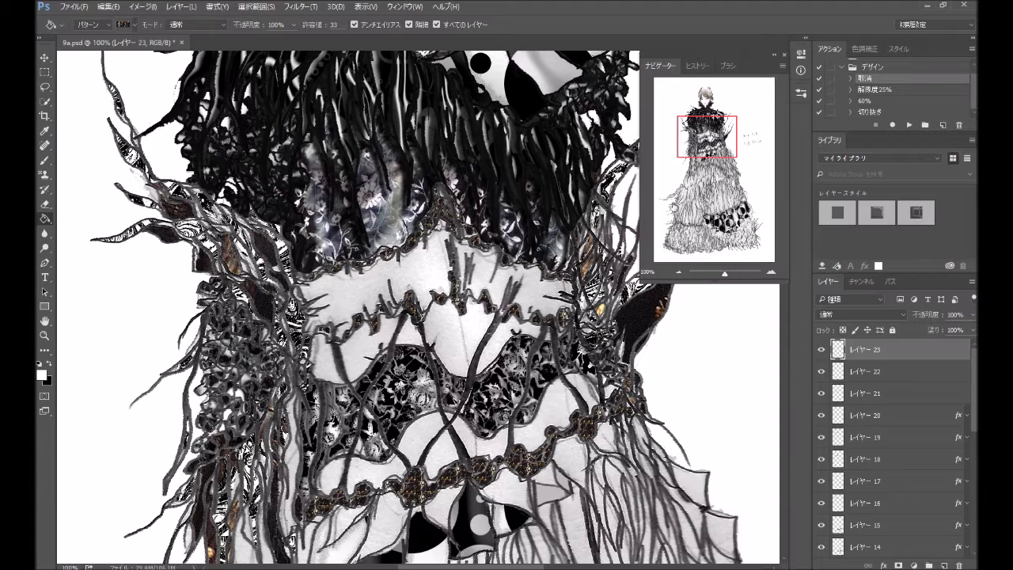
pyautogui.click(679, 272)
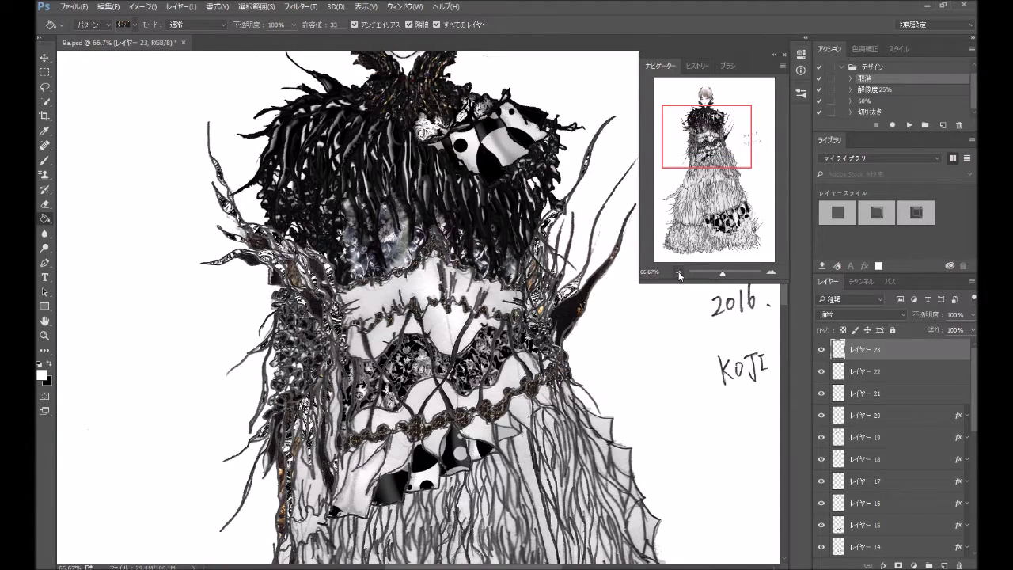
# Zoom out to 50% to show the face and signature, and select レイヤー 21.
pyautogui.click(679, 273)
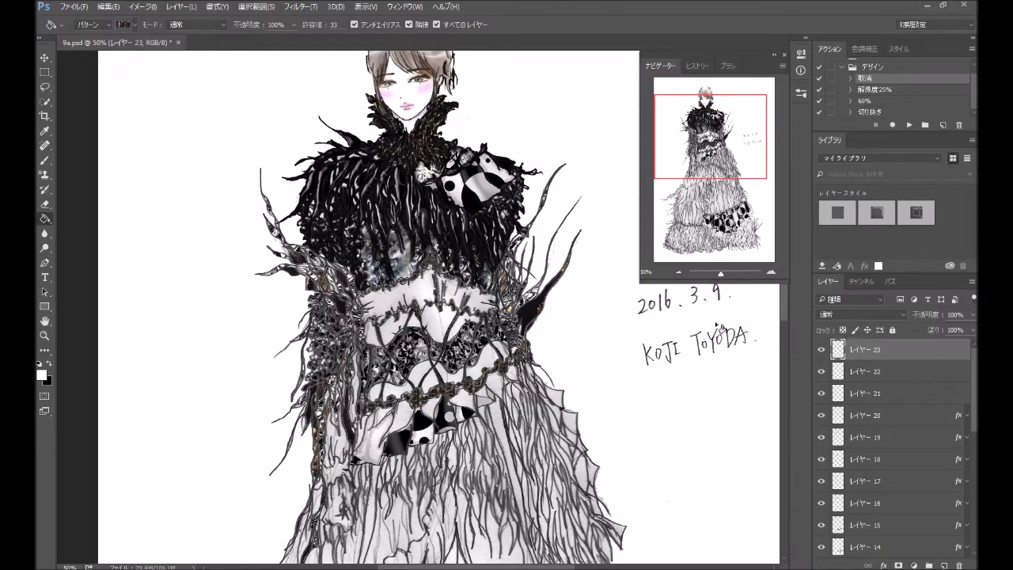
pyautogui.click(906, 393)
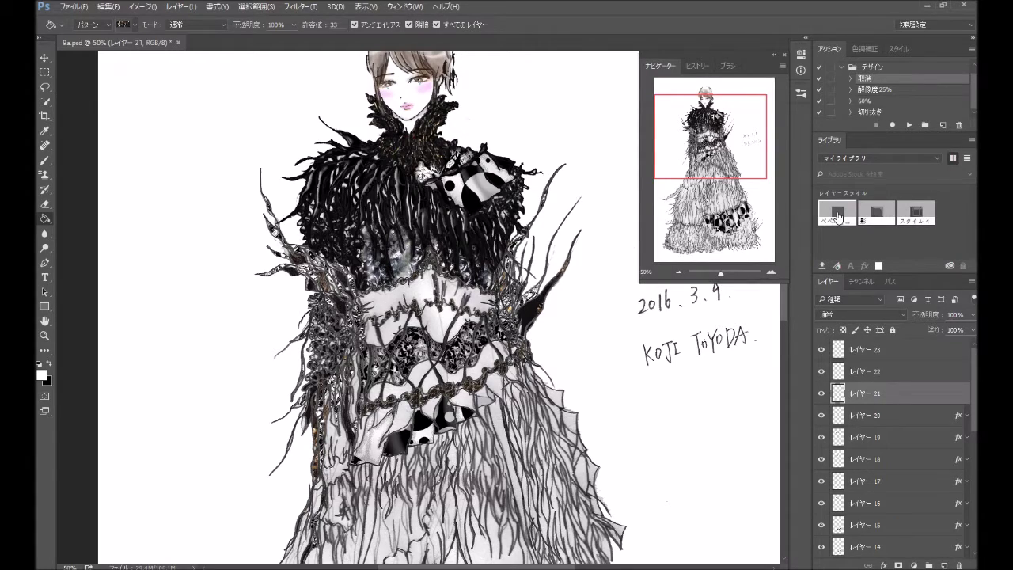
# Apply the saved bevel-and-shadow library style to レイヤー 21.
pyautogui.click(871, 221)
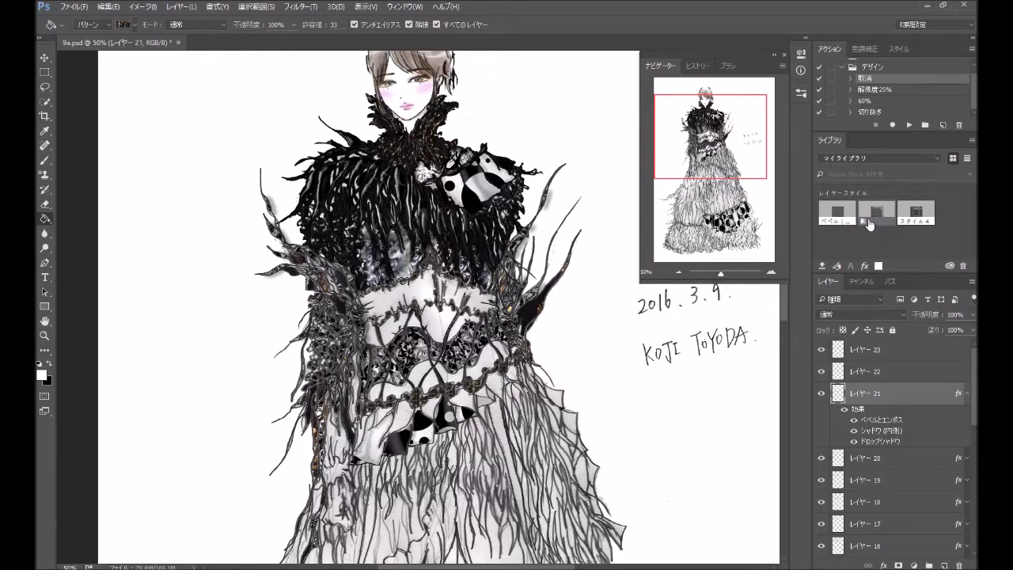
pyautogui.press('super+c')
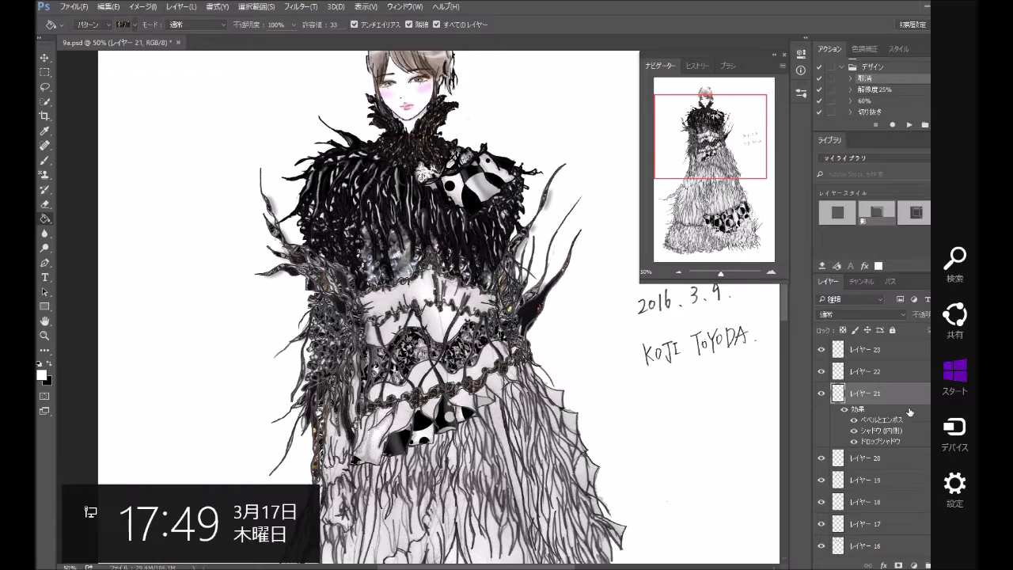
pyautogui.click(905, 398)
pyautogui.doubleClick(905, 398)
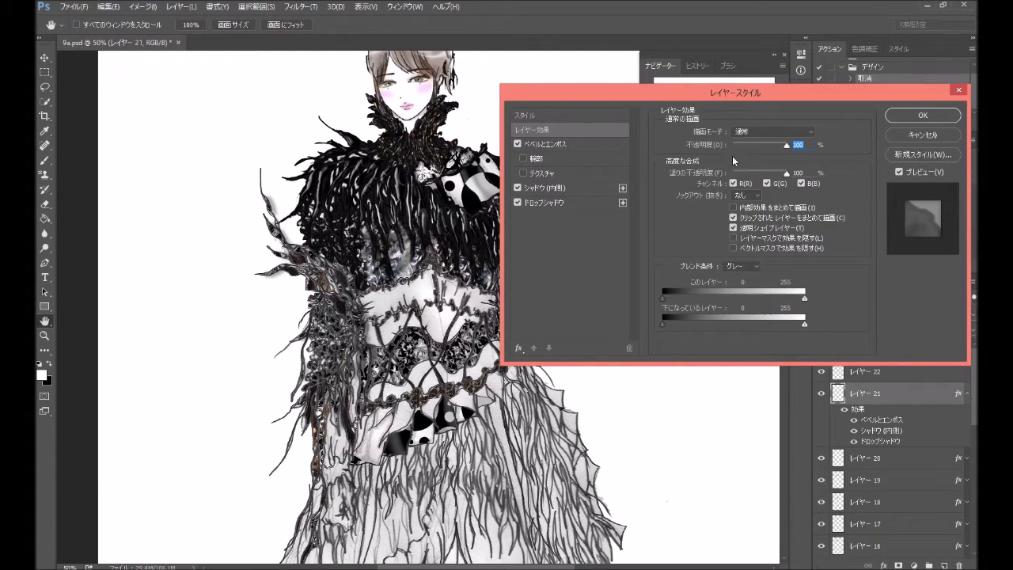
# Remove the drop shadow and set the inner shadow to 100% opacity, minimal distance and choke 24.
pyautogui.click(520, 202)
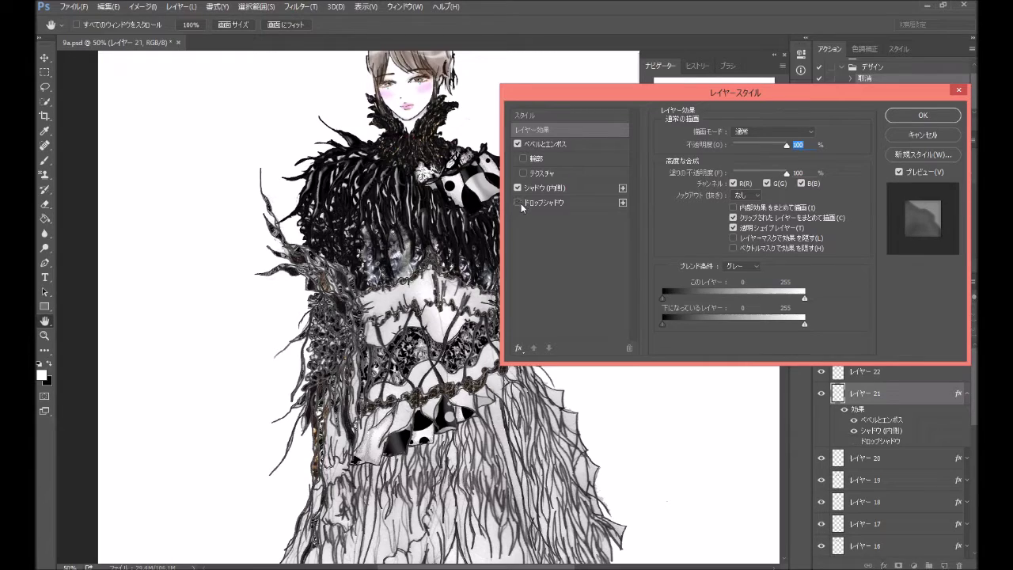
pyautogui.click(564, 191)
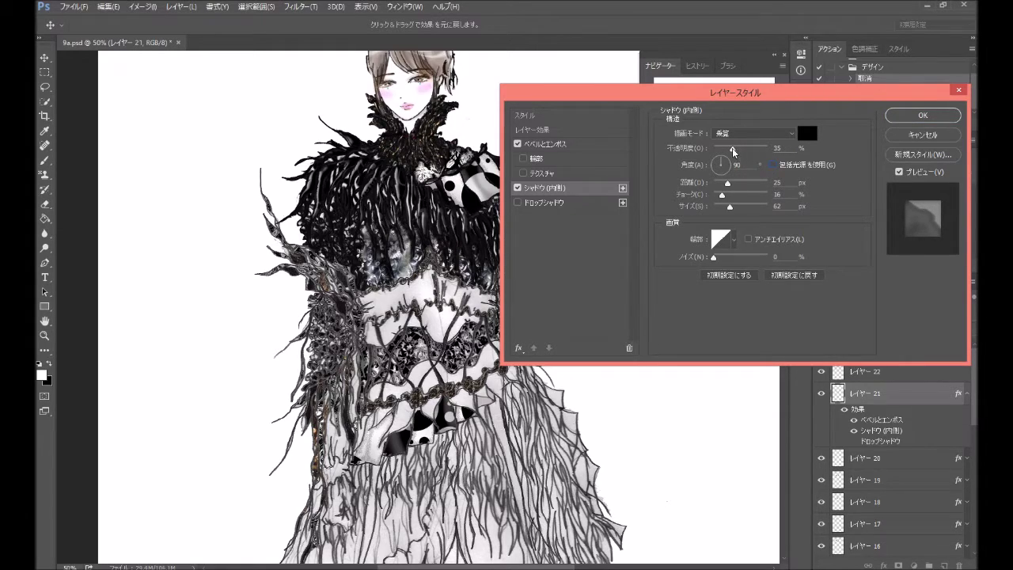
pyautogui.moveTo(733, 149); pyautogui.dragTo(721, 149)
pyautogui.moveTo(730, 189)
pyautogui.mouseDown()
pyautogui.moveTo(705, 188)
pyautogui.moveTo(704, 212)
pyautogui.moveTo(722, 212)
pyautogui.mouseUp()
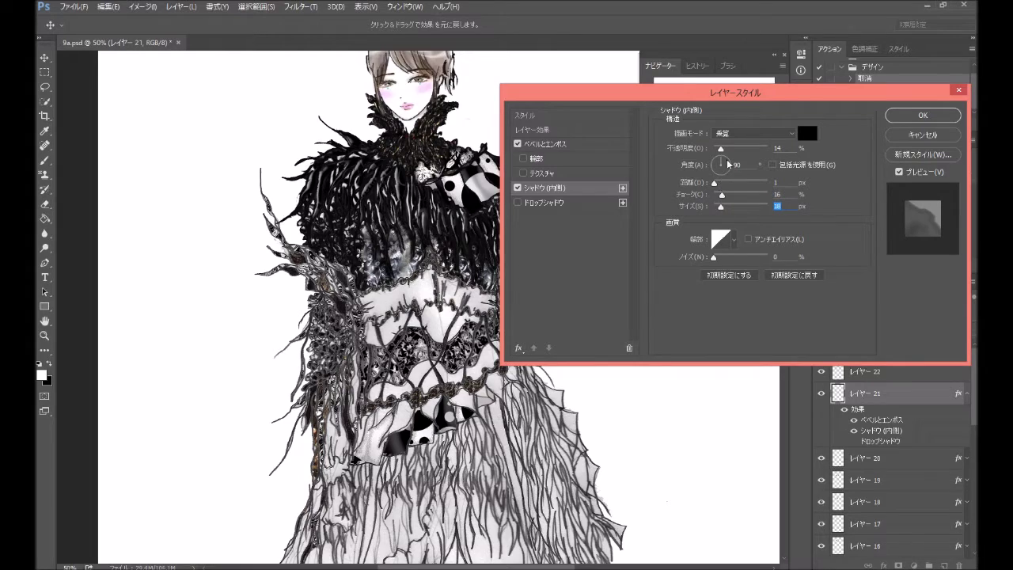
pyautogui.moveTo(721, 148)
pyautogui.mouseDown()
pyautogui.moveTo(778, 147)
pyautogui.moveTo(754, 149)
pyautogui.mouseUp()
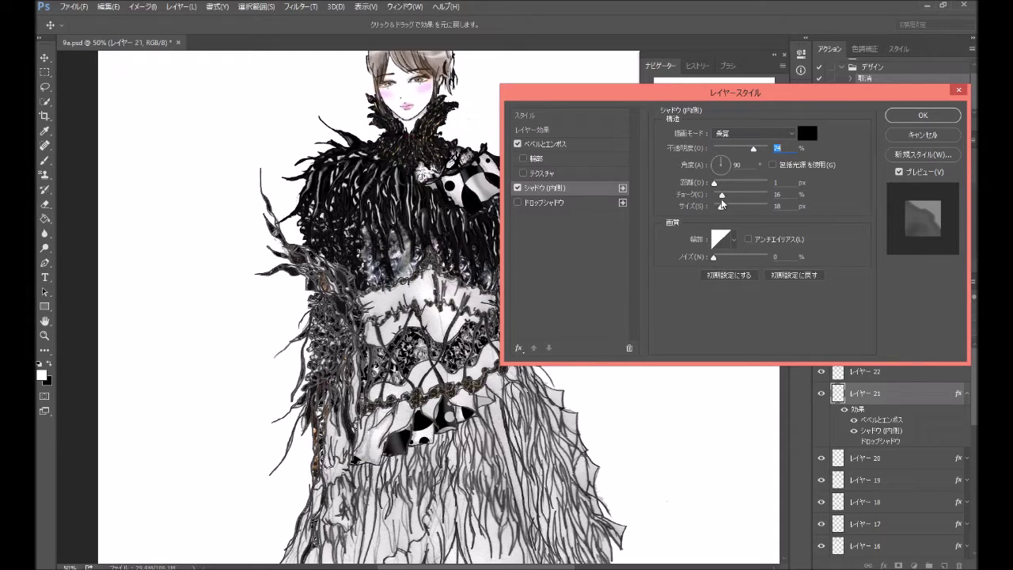
pyautogui.moveTo(722, 194)
pyautogui.mouseDown()
pyautogui.moveTo(711, 198)
pyautogui.moveTo(719, 211)
pyautogui.mouseUp()
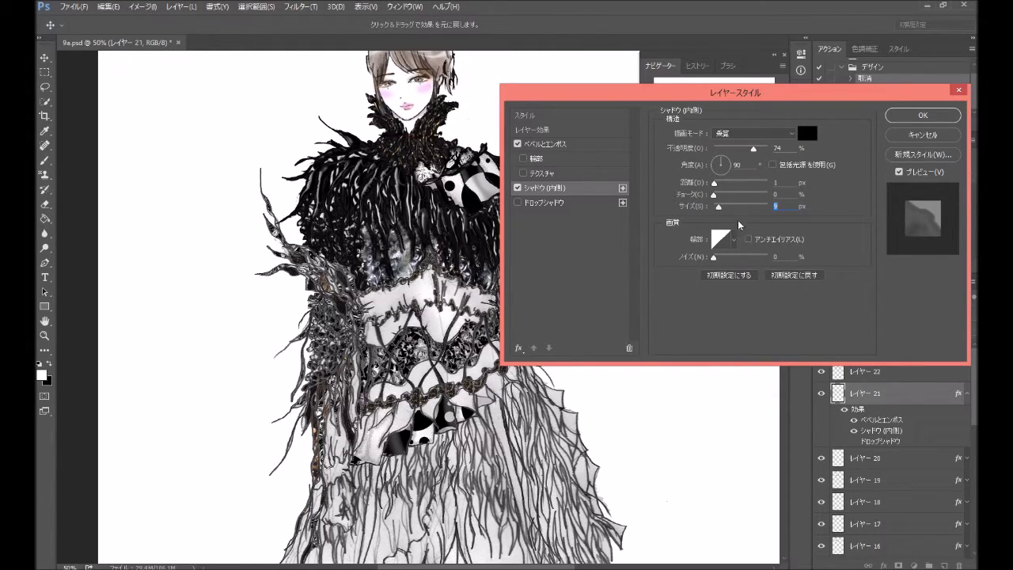
pyautogui.moveTo(753, 148); pyautogui.dragTo(780, 148)
pyautogui.click(719, 208)
pyautogui.click(716, 195)
pyautogui.moveTo(718, 198)
pyautogui.mouseDown()
pyautogui.moveTo(754, 194)
pyautogui.moveTo(719, 199)
pyautogui.mouseUp()
pyautogui.click(901, 113)
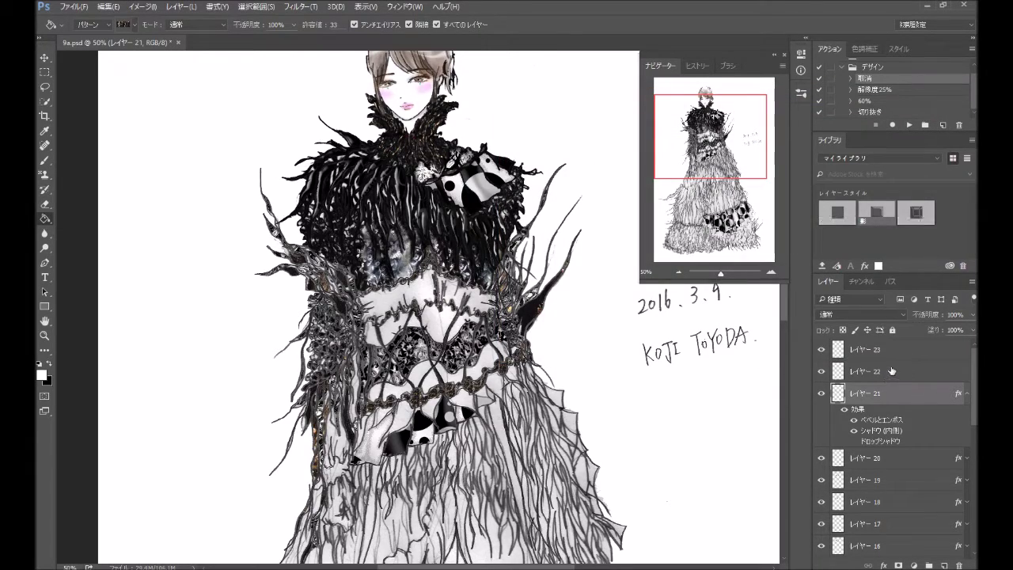
# Apply the saved style スタイル 4 to レイヤー 22.
pyautogui.click(892, 370)
pyautogui.click(968, 394)
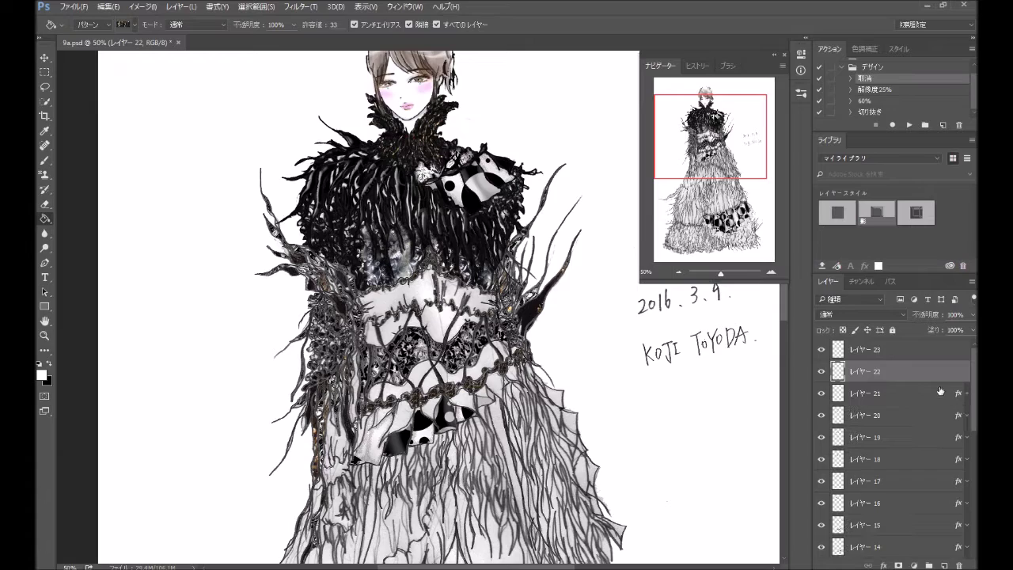
pyautogui.click(912, 221)
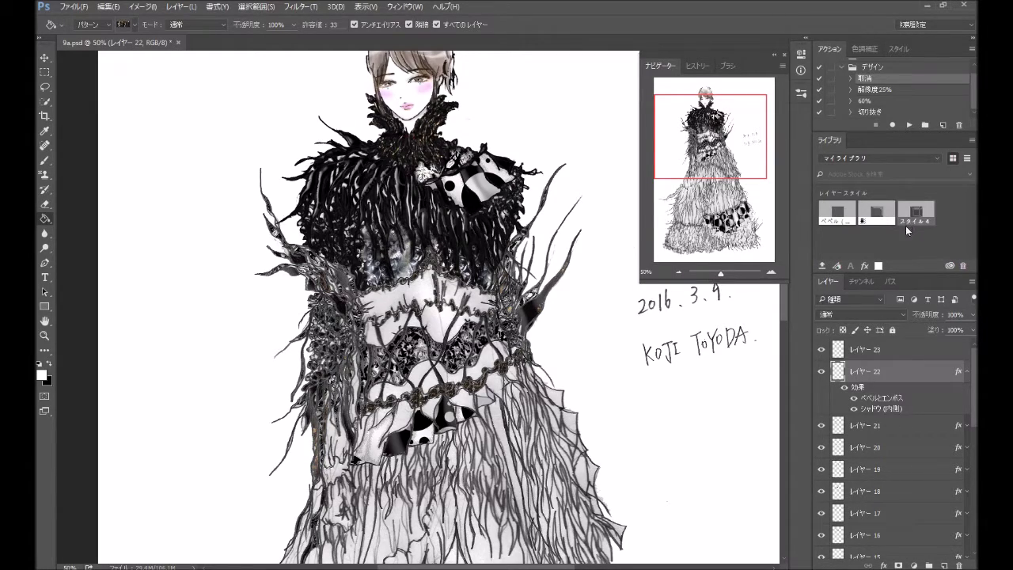
# Turn off レイヤー 22's inner shadow and set bevel size 51 px with 100% highlight opacity.
pyautogui.doubleClick(889, 375)
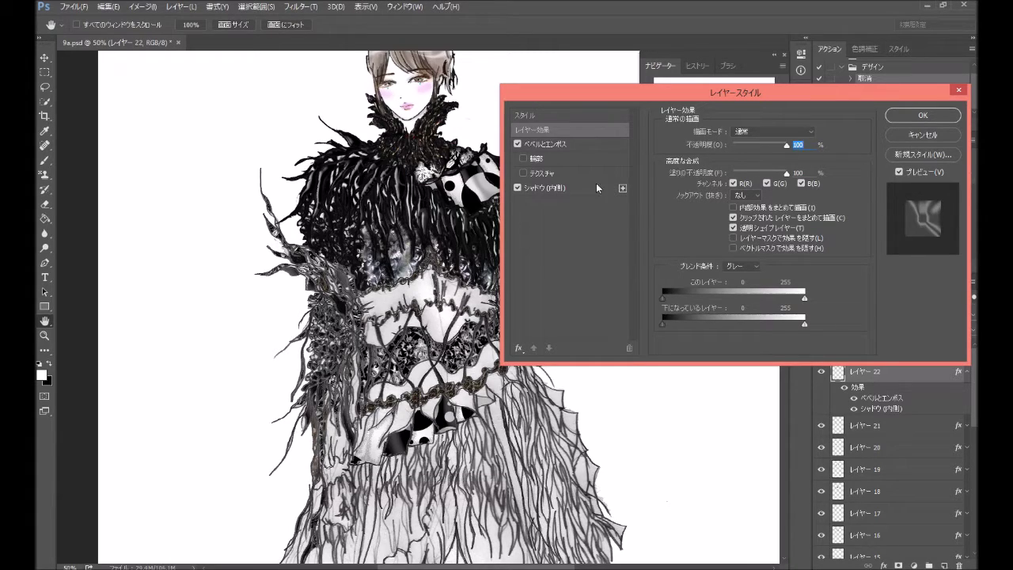
pyautogui.click(518, 188)
pyautogui.click(572, 144)
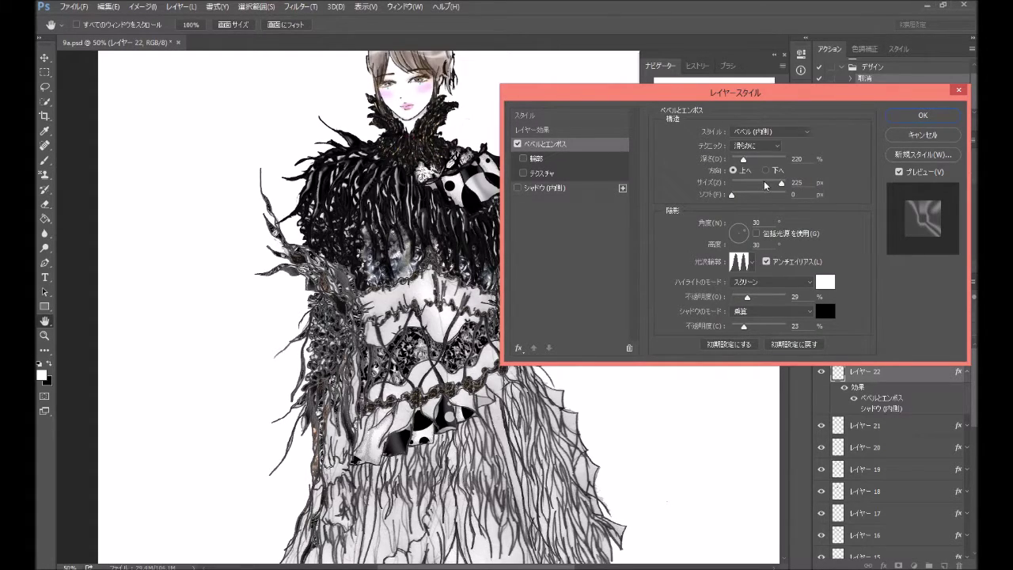
pyautogui.moveTo(766, 184); pyautogui.dragTo(747, 186)
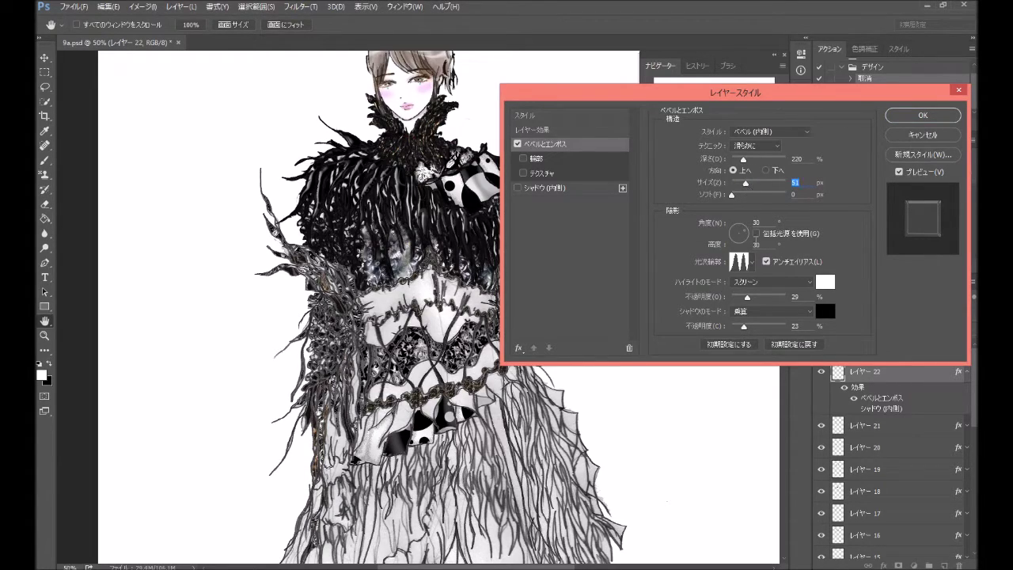
pyautogui.moveTo(751, 298); pyautogui.dragTo(786, 298)
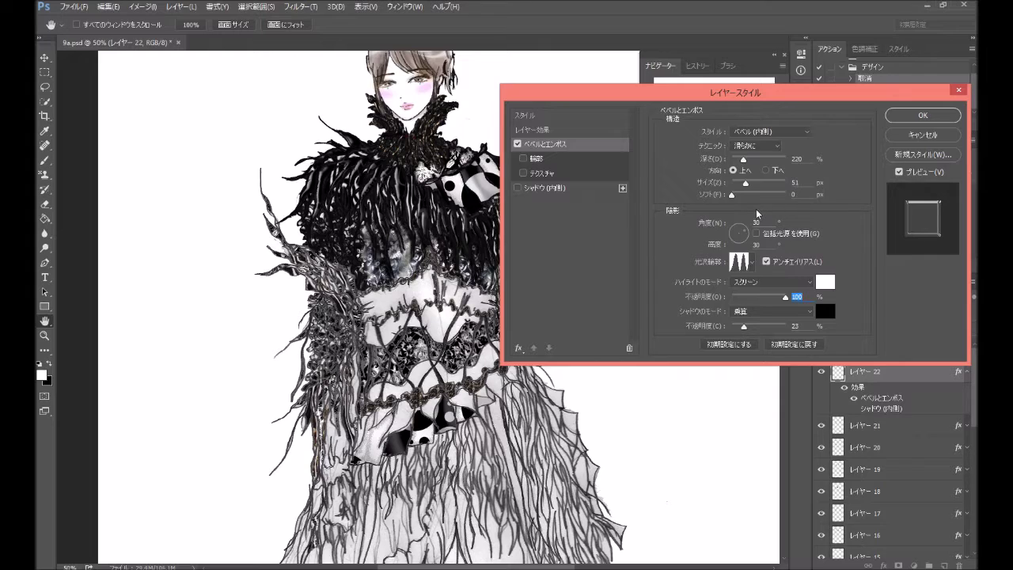
# Confirm レイヤー 22's bevel, compare its effect, and apply スタイル 4 to layer 23.
pyautogui.click(922, 115)
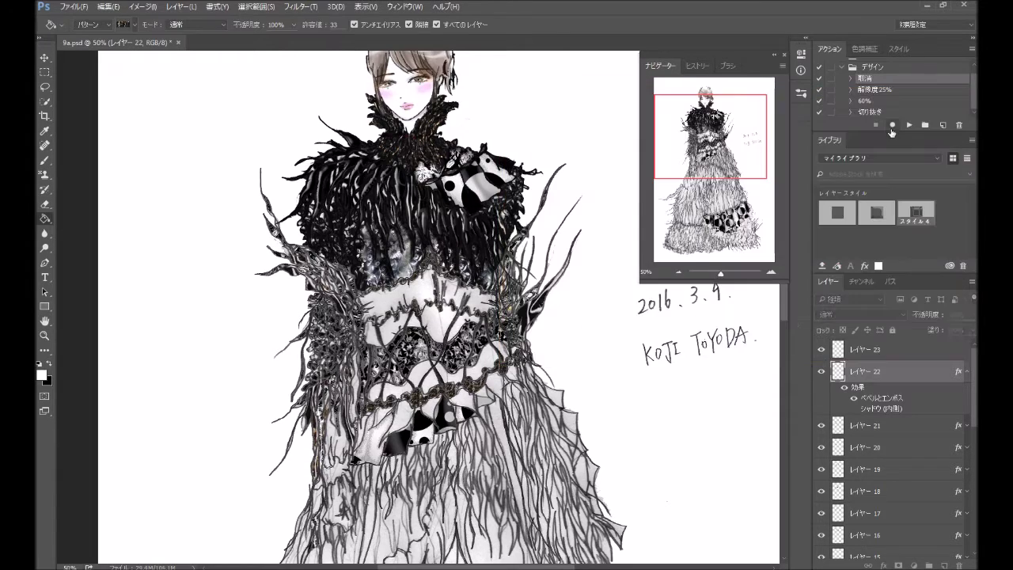
pyautogui.click(822, 371)
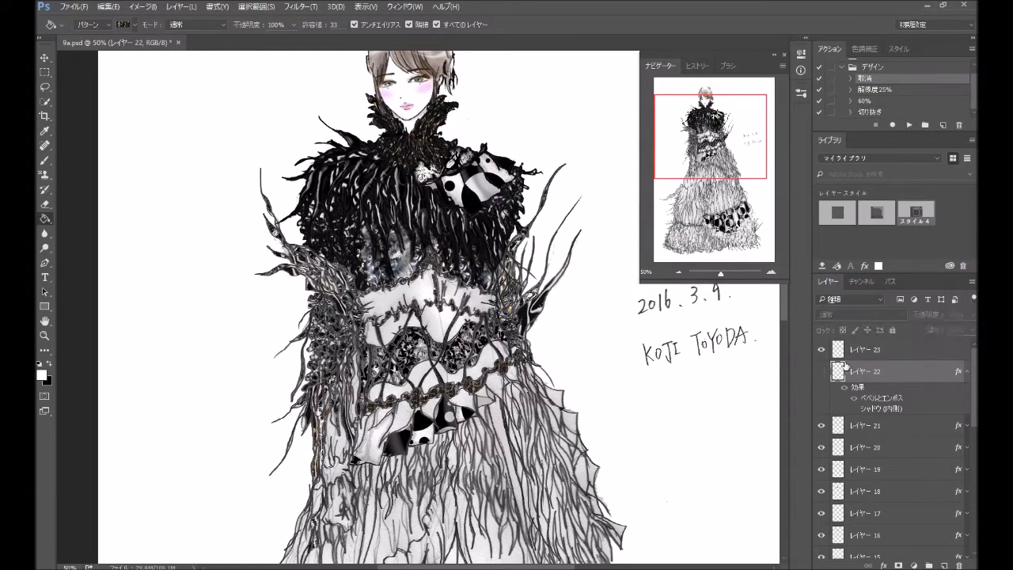
pyautogui.click(822, 371)
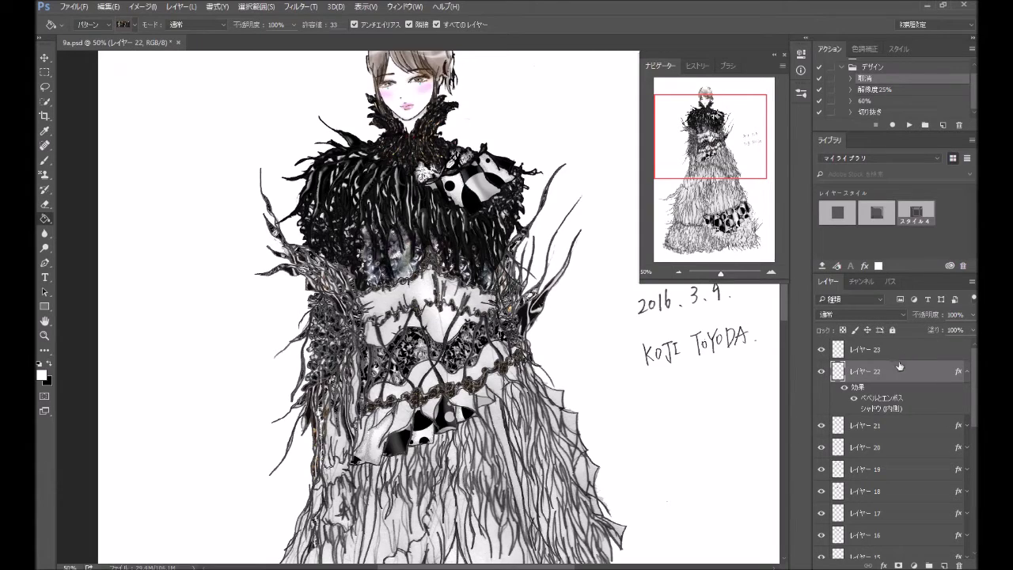
pyautogui.click(967, 372)
pyautogui.click(938, 354)
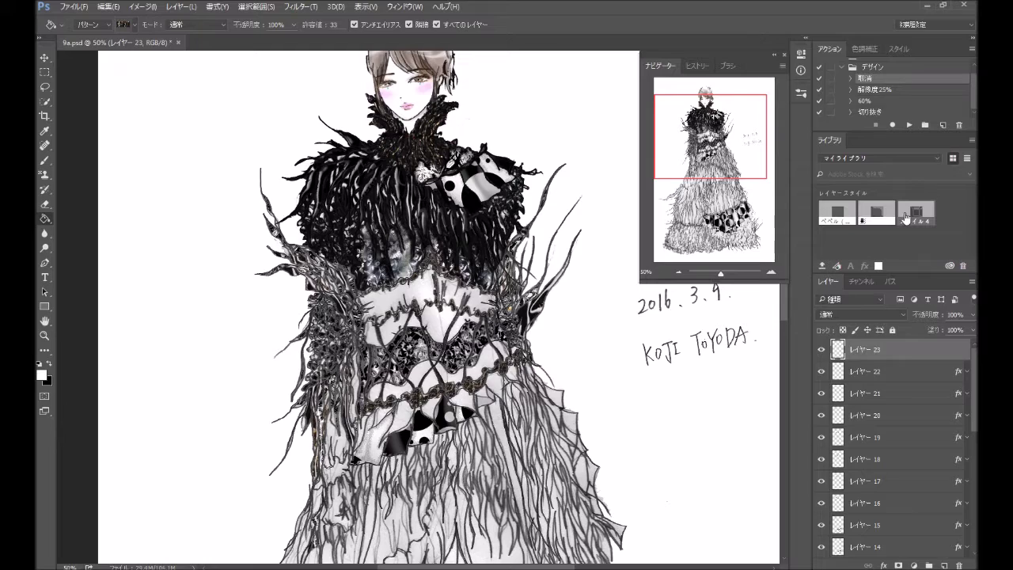
pyautogui.click(905, 216)
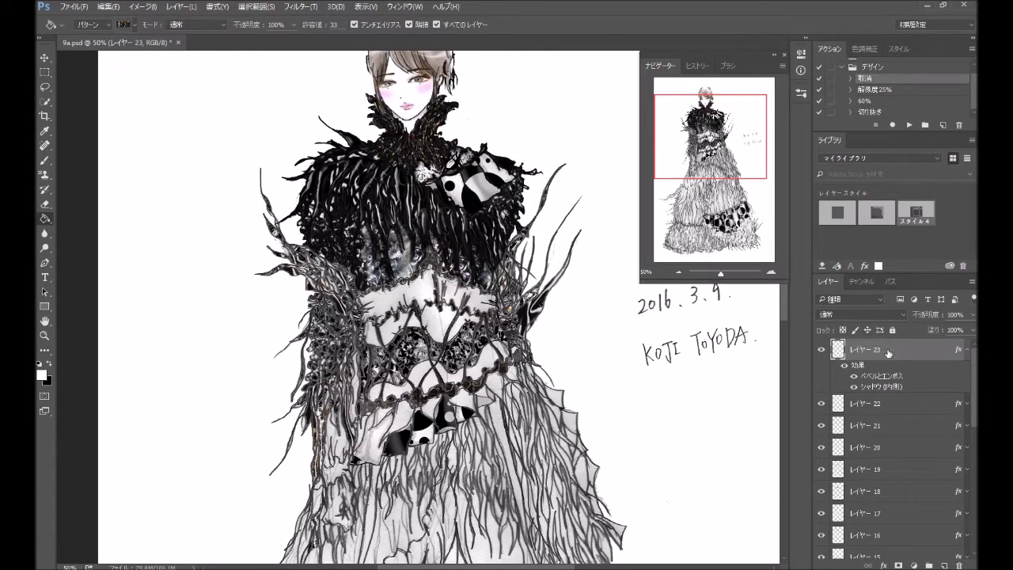
# Turn off layer 23's inner shadow, raise bevel highlight opacity and shrink the bevel size.
pyautogui.doubleClick(893, 355)
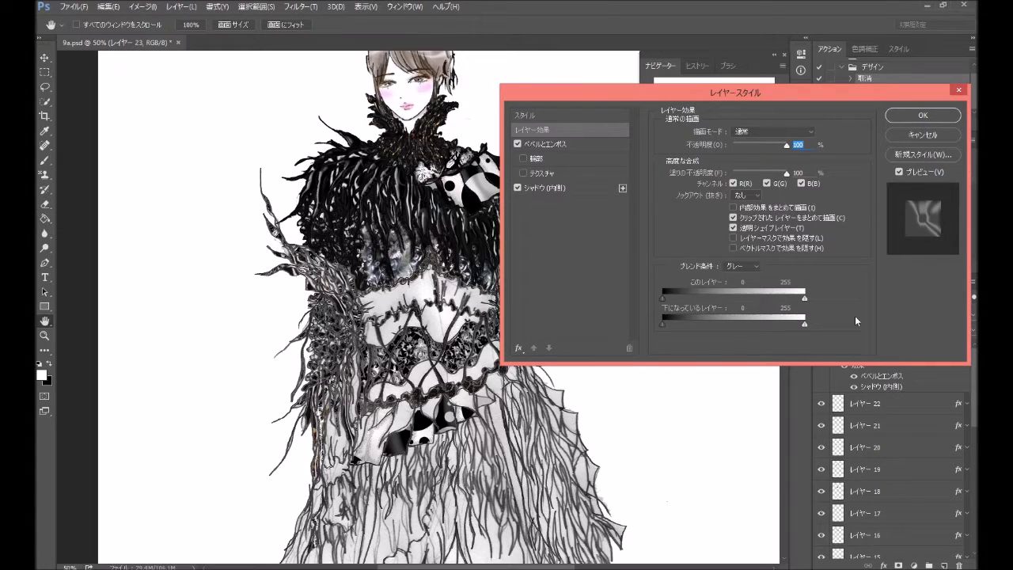
pyautogui.click(519, 189)
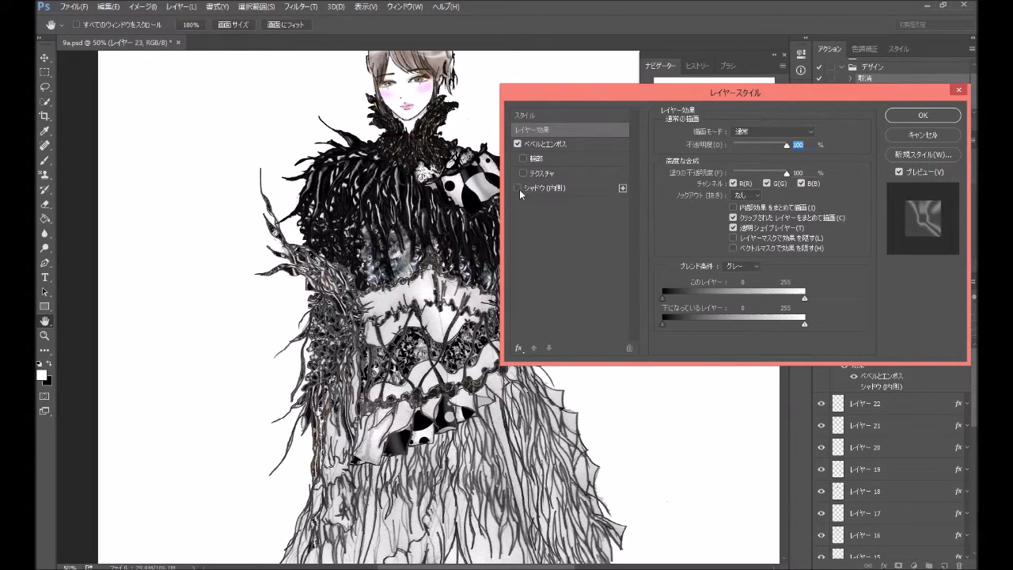
pyautogui.click(517, 189)
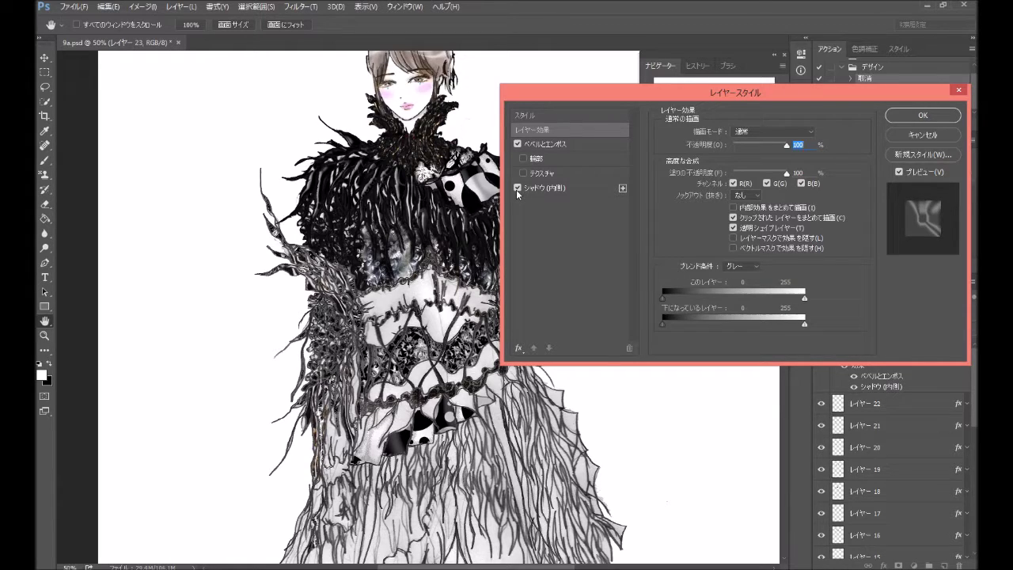
pyautogui.click(517, 188)
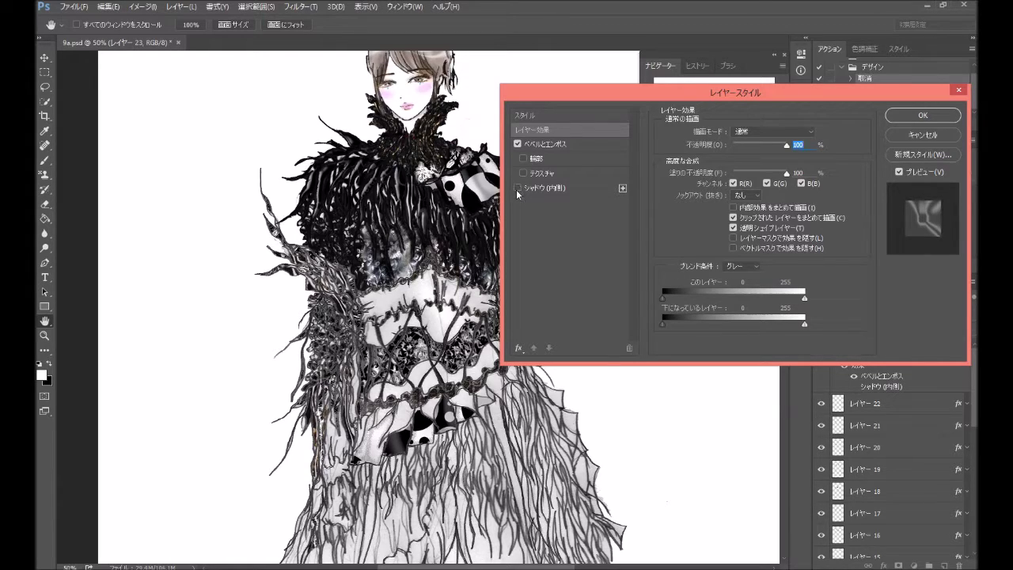
pyautogui.click(568, 150)
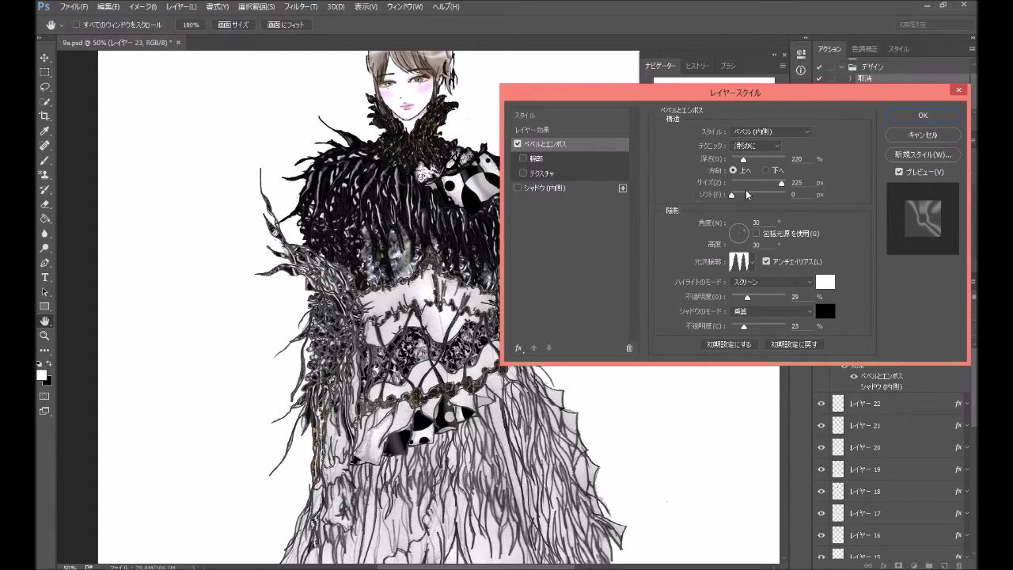
pyautogui.moveTo(748, 298)
pyautogui.mouseDown()
pyautogui.moveTo(788, 298)
pyautogui.moveTo(777, 298)
pyautogui.mouseUp()
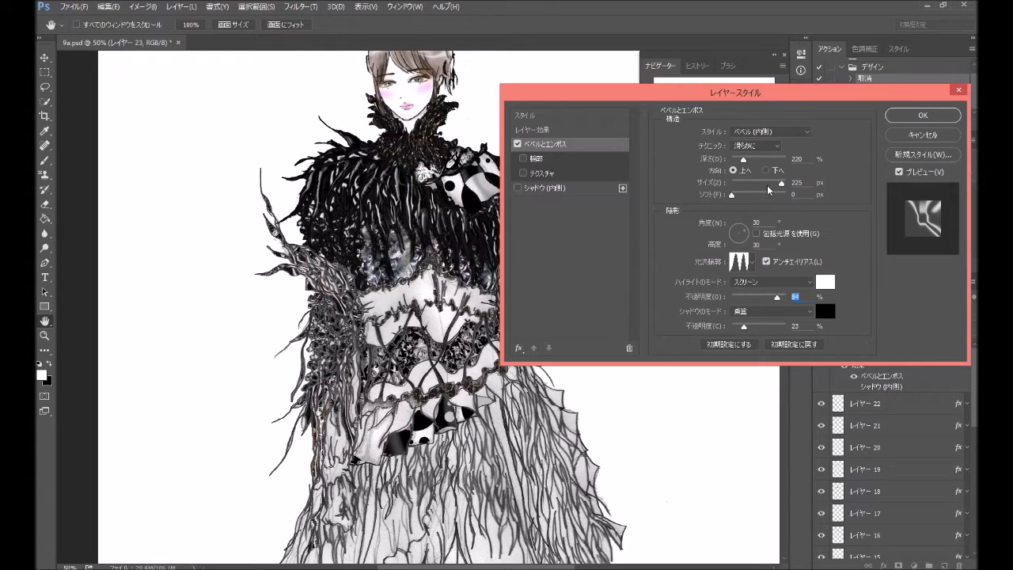
pyautogui.moveTo(770, 183); pyautogui.dragTo(743, 182)
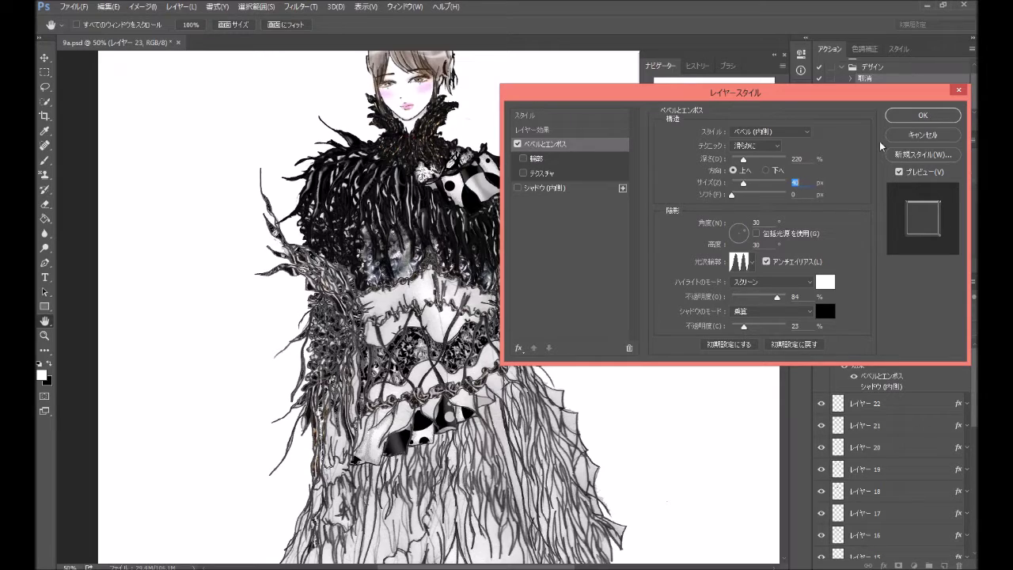
pyautogui.click(897, 117)
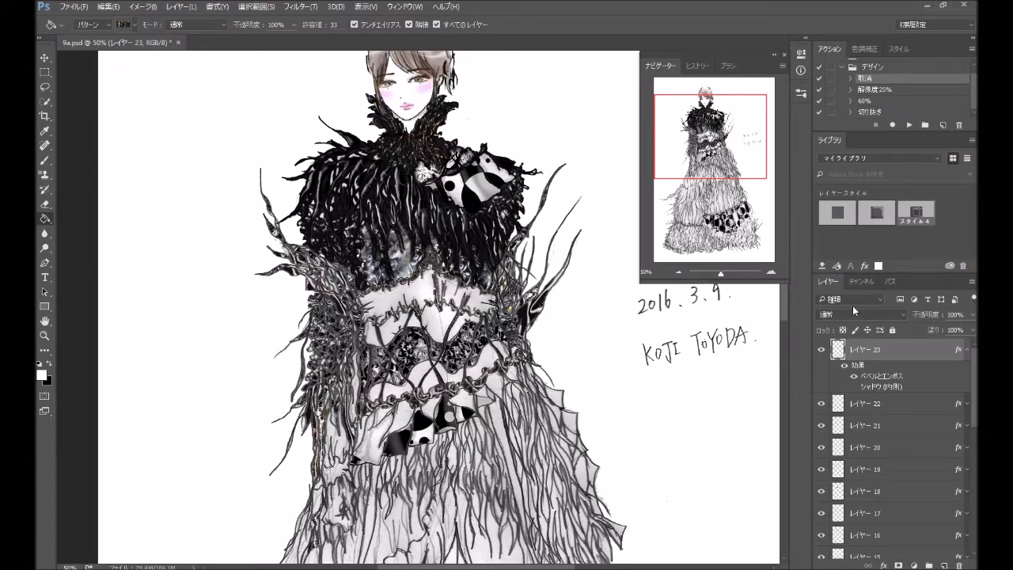
# Add a new empty layer, レイヤー 24, above layer 23.
pyautogui.click(967, 356)
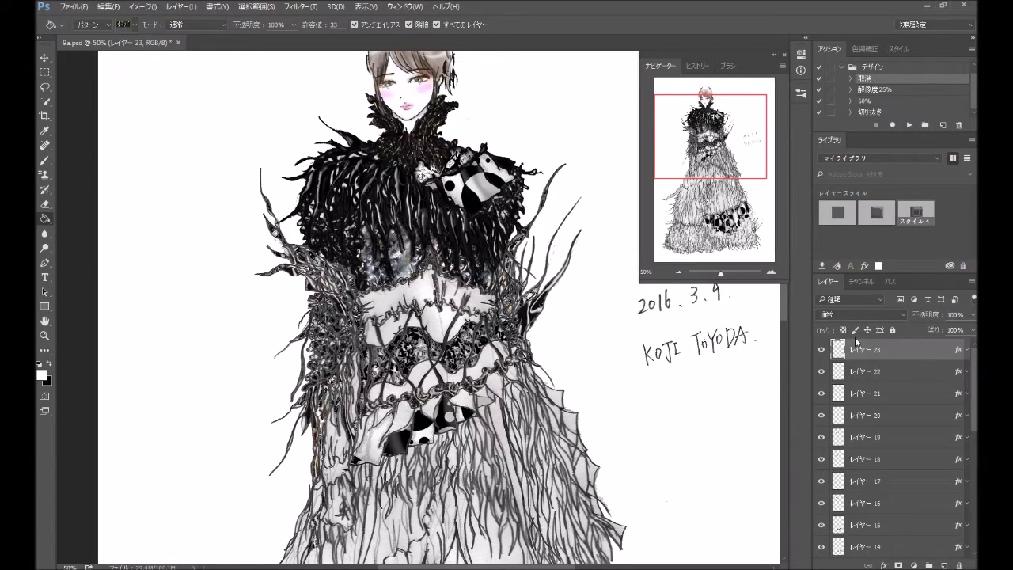
pyautogui.click(945, 565)
pyautogui.scroll(-2, 416, 310)
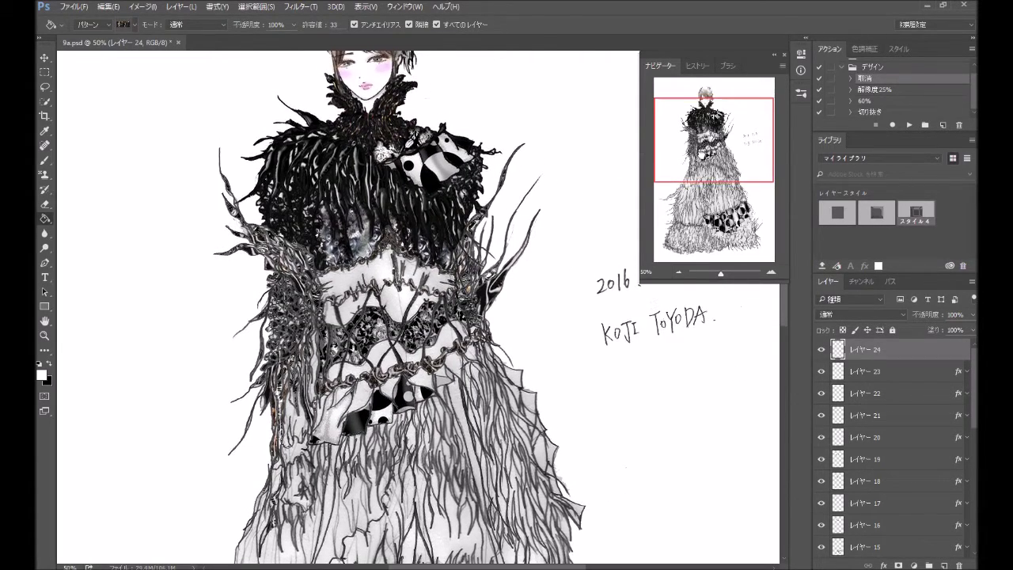
pyautogui.scroll(2, 416, 309)
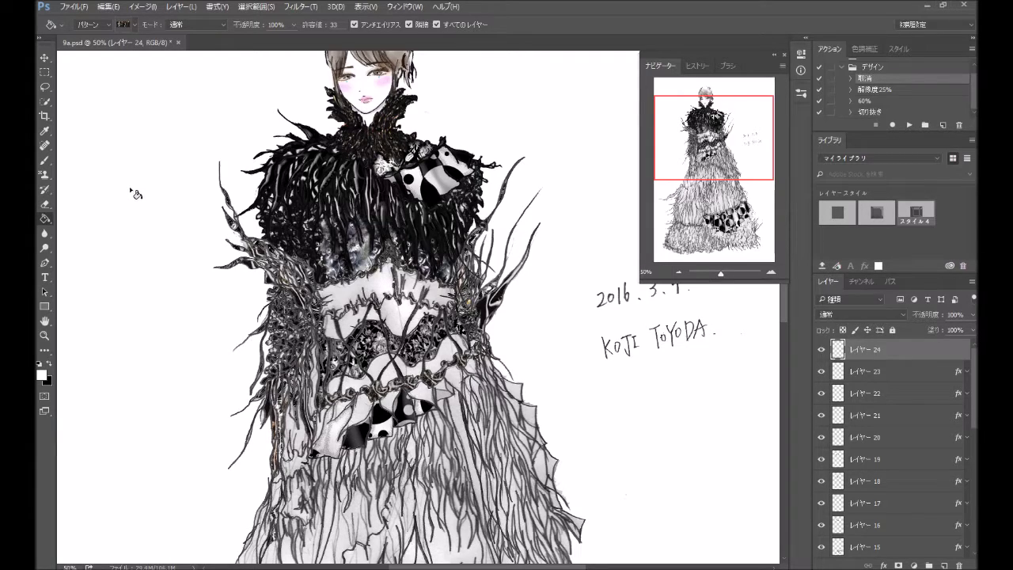
# Choose the black pattern with white dots as the Paint Bucket fill pattern.
pyautogui.click(136, 27)
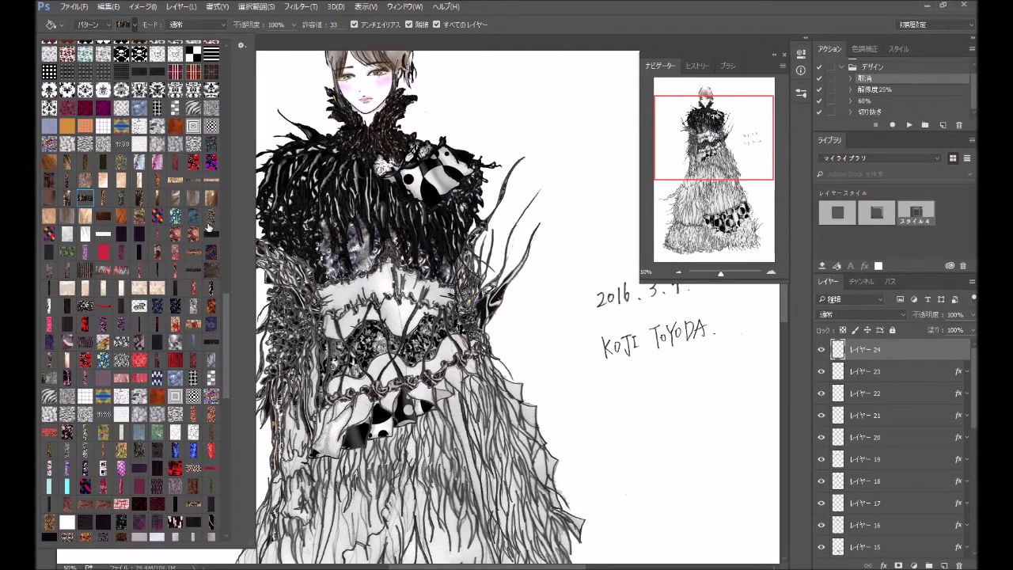
pyautogui.moveTo(228, 341); pyautogui.dragTo(229, 358)
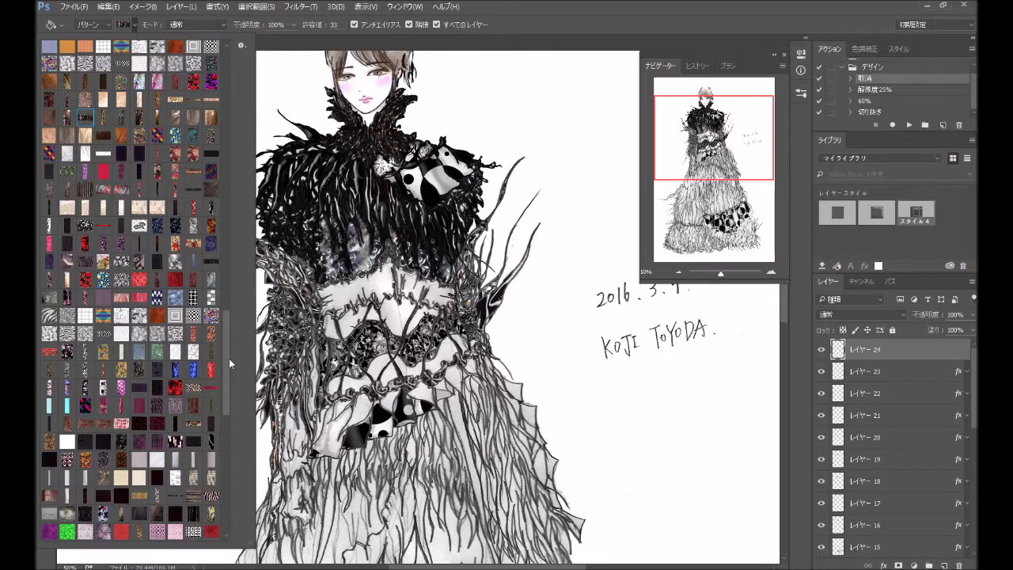
pyautogui.moveTo(228, 358)
pyautogui.mouseDown()
pyautogui.moveTo(230, 260)
pyautogui.moveTo(229, 276)
pyautogui.mouseUp()
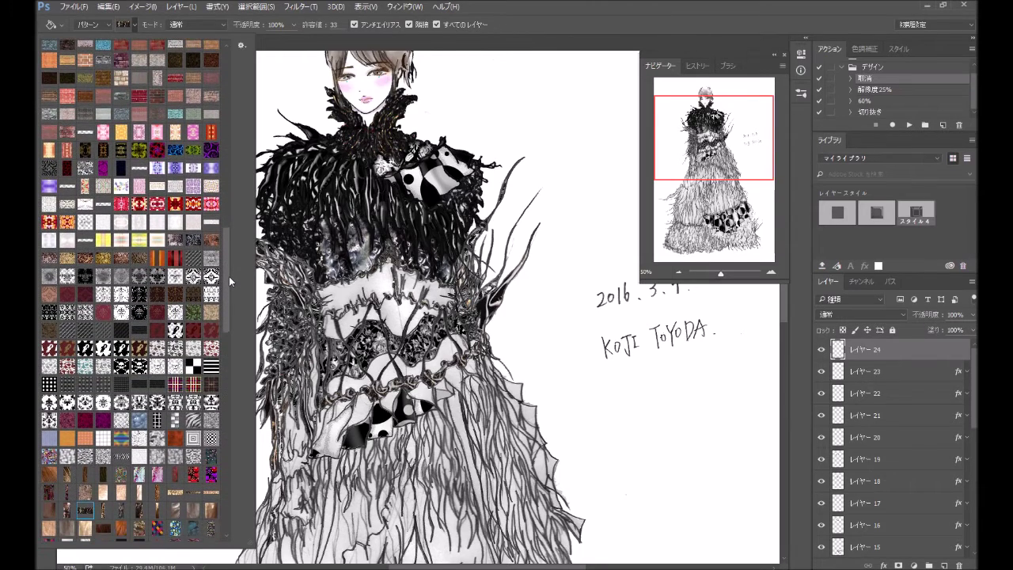
pyautogui.click(50, 314)
# Try the dotted pattern on two bodice areas, then undo both fills.
pyautogui.click(348, 304)
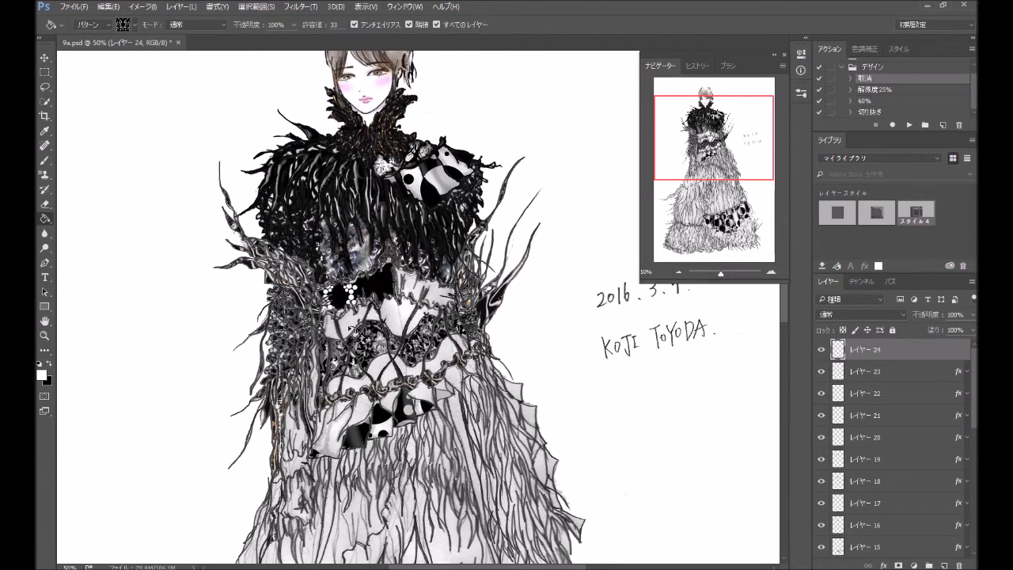
pyautogui.click(426, 296)
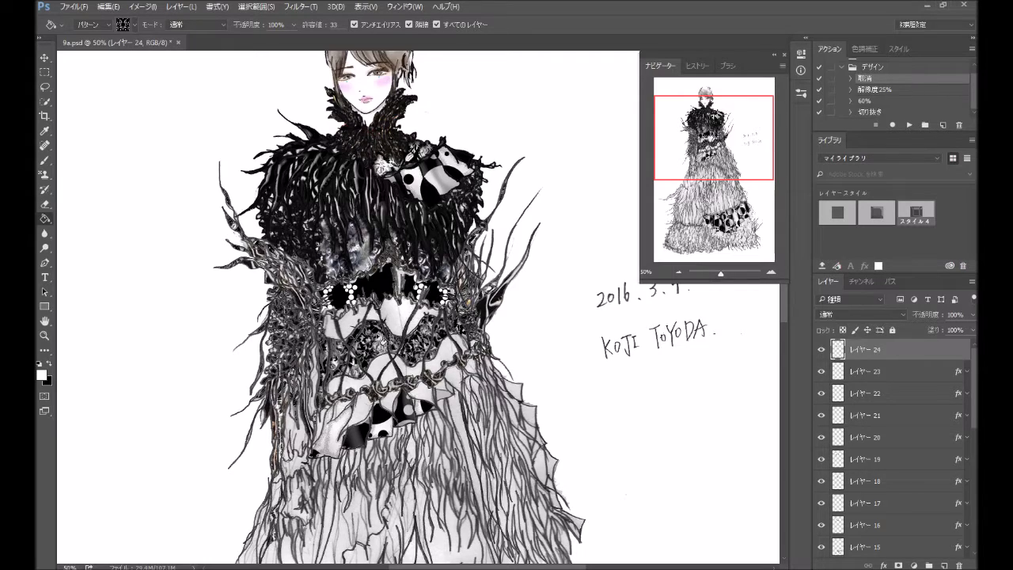
pyautogui.hotkey('ctrl', 'z')
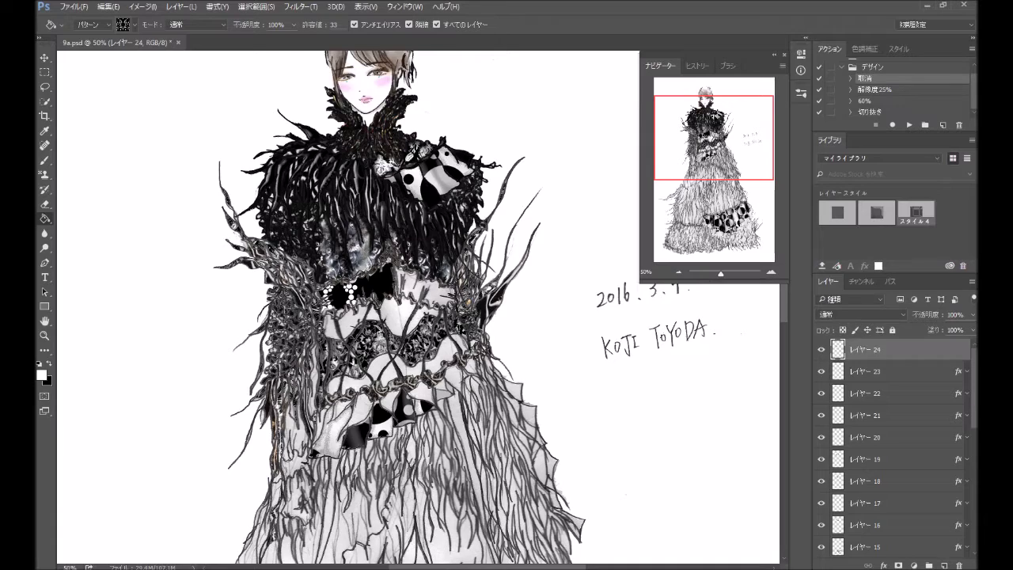
pyautogui.hotkey('ctrl', 'z')
# Fill five lower corset areas with the dotted pattern, then undo those fills.
pyautogui.click(355, 324)
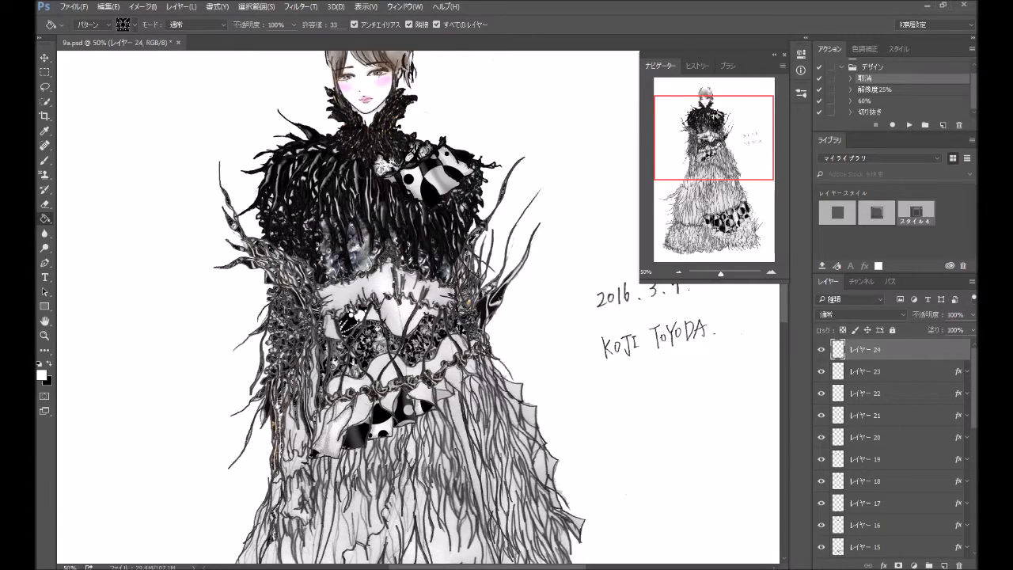
pyautogui.click(396, 327)
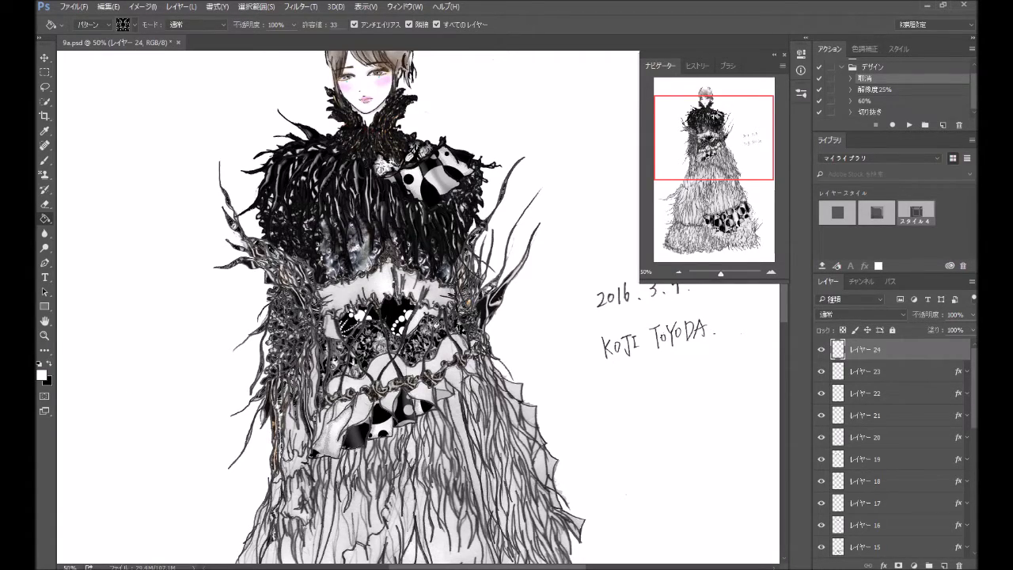
pyautogui.click(423, 321)
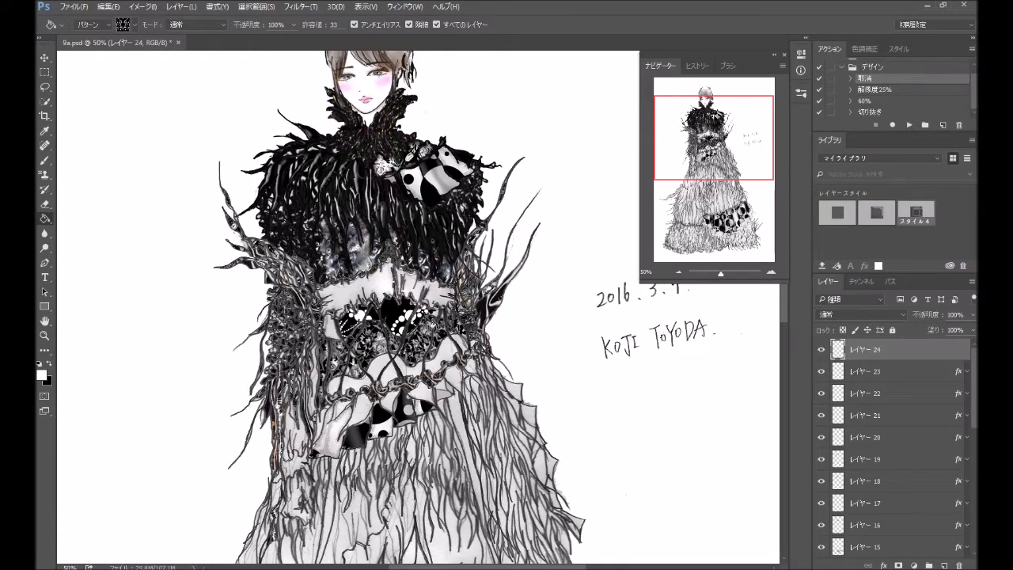
pyautogui.click(336, 329)
pyautogui.click(335, 367)
pyautogui.hotkey('ctrl', 'alt', 'z')
pyautogui.hotkey('ctrl', 'alt', 'z')
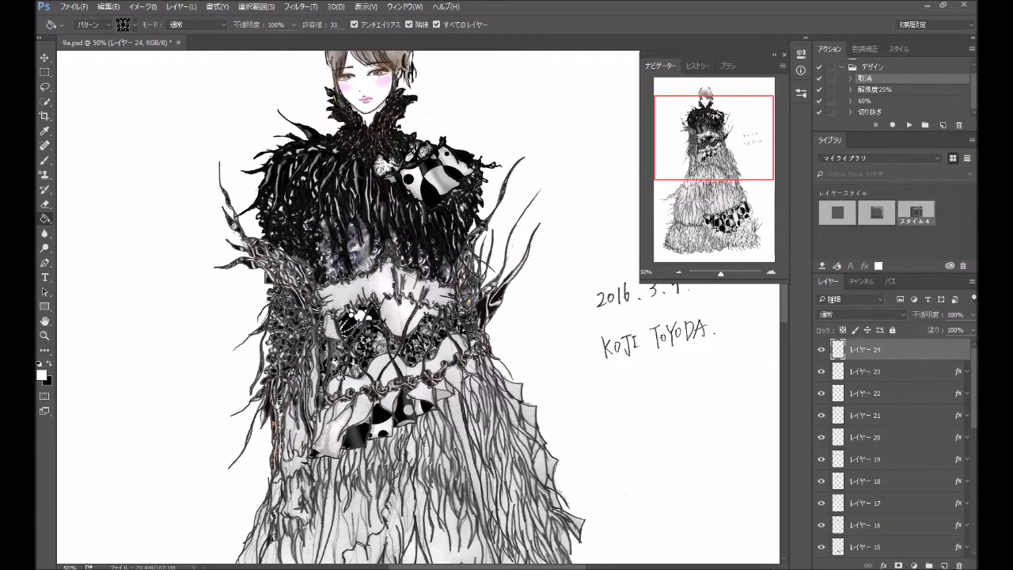
pyautogui.hotkey('ctrl', 'alt', 'z')
pyautogui.hotkey('ctrl', 'alt', 'z')
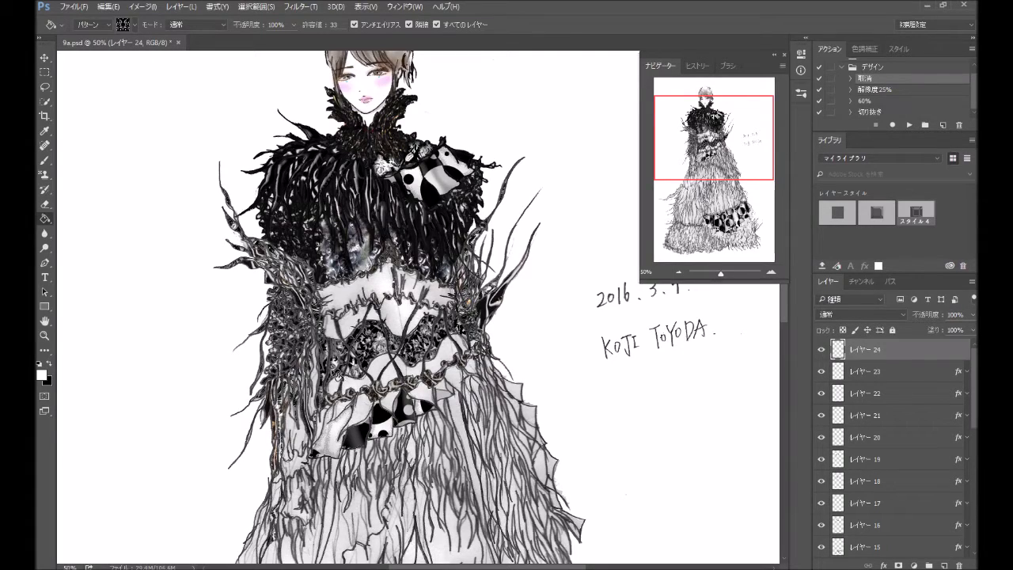
# Choose a dark texture pattern from the pattern library and fill the first waist area.
pyautogui.click(139, 31)
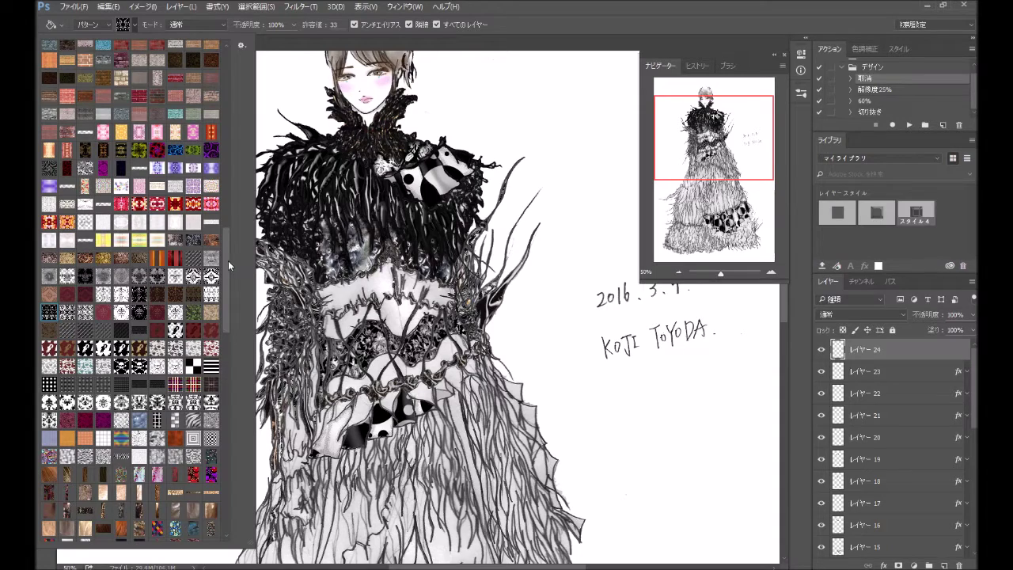
pyautogui.moveTo(228, 261)
pyautogui.mouseDown()
pyautogui.moveTo(236, 176)
pyautogui.moveTo(226, 80)
pyautogui.moveTo(246, 252)
pyautogui.moveTo(239, 325)
pyautogui.mouseUp()
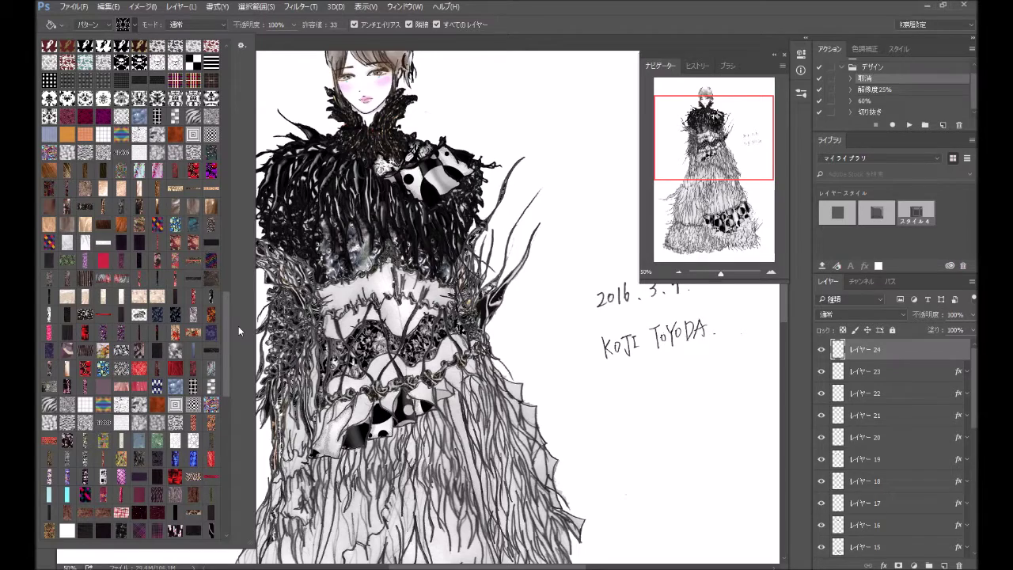
pyautogui.moveTo(239, 326); pyautogui.dragTo(236, 333)
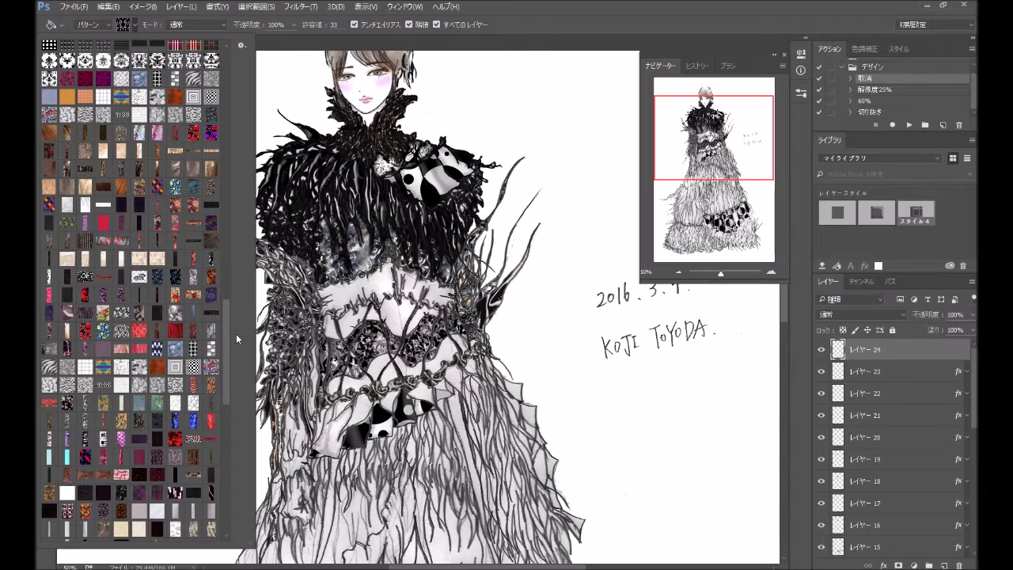
pyautogui.moveTo(236, 333); pyautogui.dragTo(229, 391)
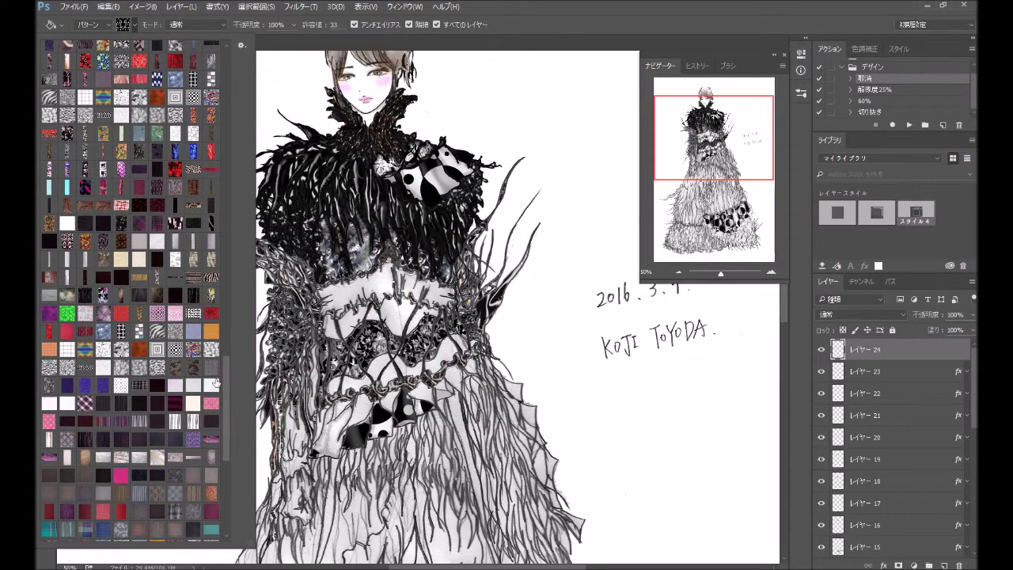
pyautogui.click(88, 299)
pyautogui.click(353, 300)
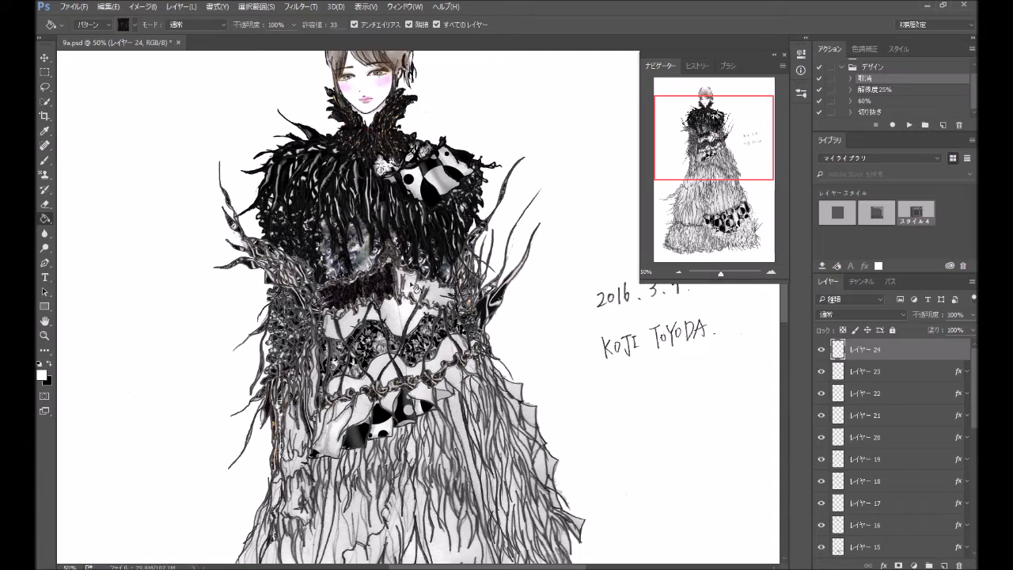
# Fill the right waist area, then apply the saved Style 4 bevel-and-inner-shadow style.
pyautogui.click(416, 290)
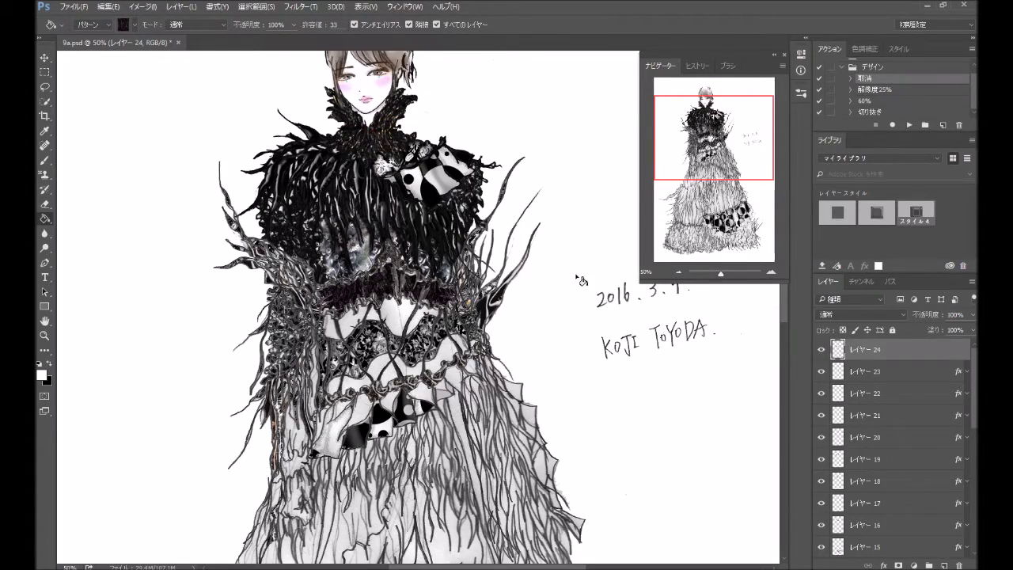
pyautogui.click(916, 213)
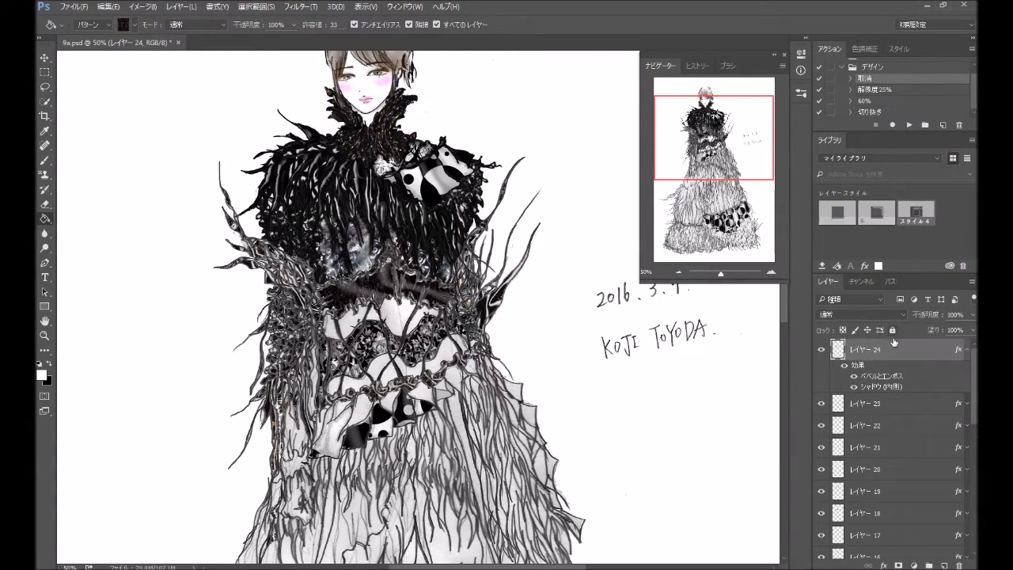
# Set Layer 24's Bevel & Emboss to 29 px size, 100% highlight, 0% shadow opacity, soften 2.
pyautogui.doubleClick(896, 349)
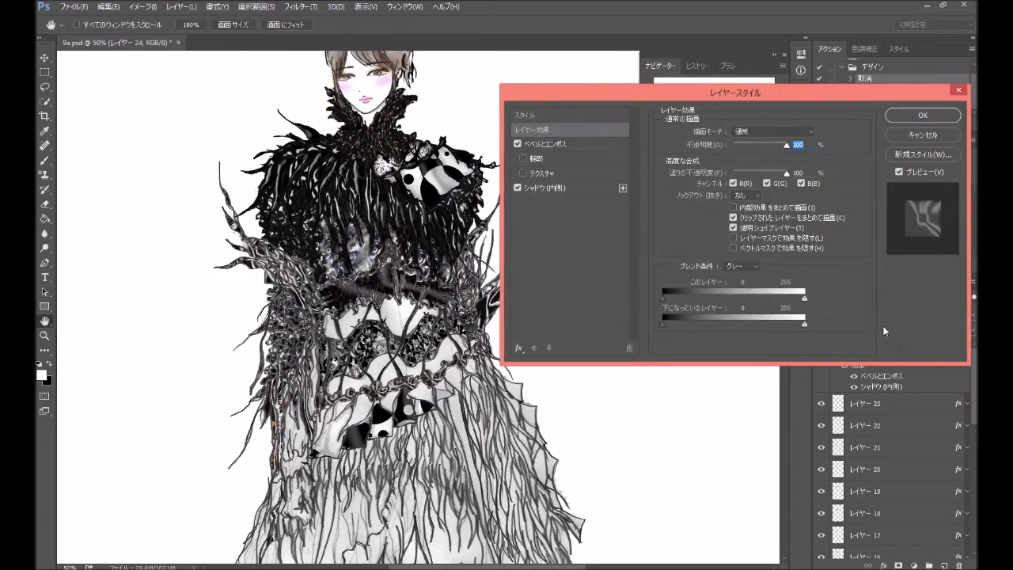
pyautogui.click(594, 146)
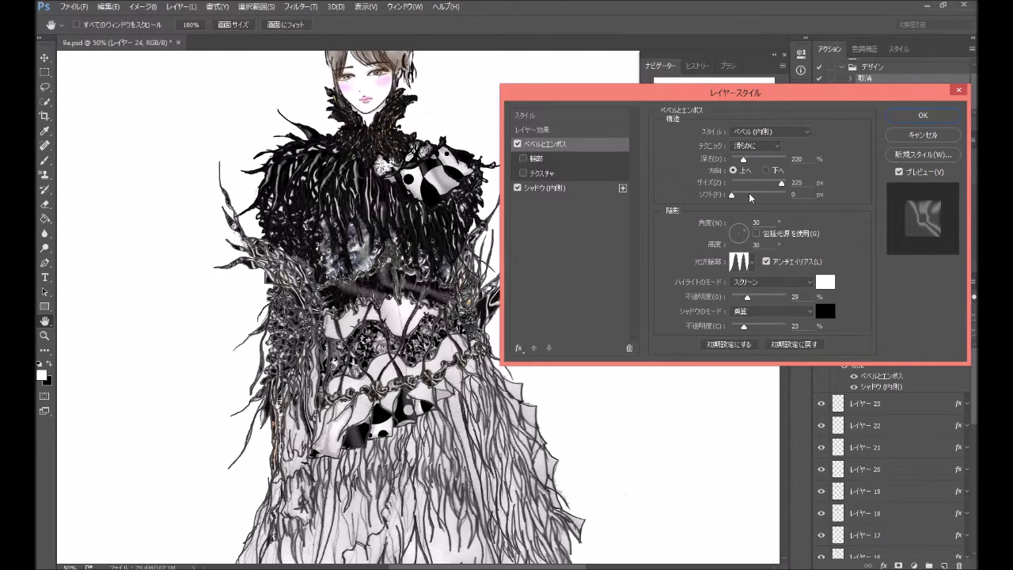
pyautogui.moveTo(757, 187); pyautogui.dragTo(742, 187)
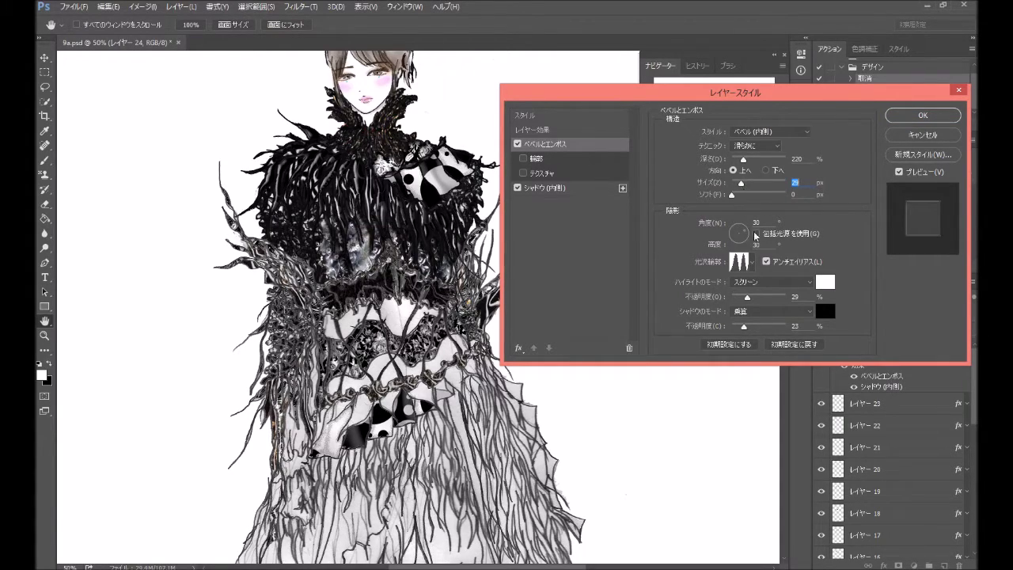
pyautogui.click(772, 299)
pyautogui.moveTo(771, 299); pyautogui.dragTo(788, 298)
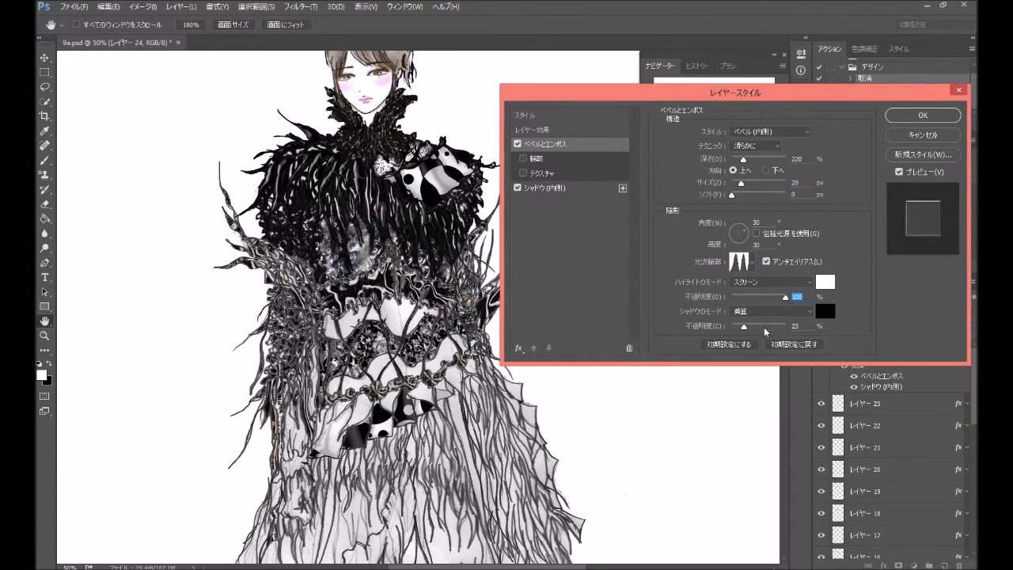
pyautogui.moveTo(747, 329)
pyautogui.mouseDown()
pyautogui.moveTo(781, 331)
pyautogui.moveTo(721, 336)
pyautogui.mouseUp()
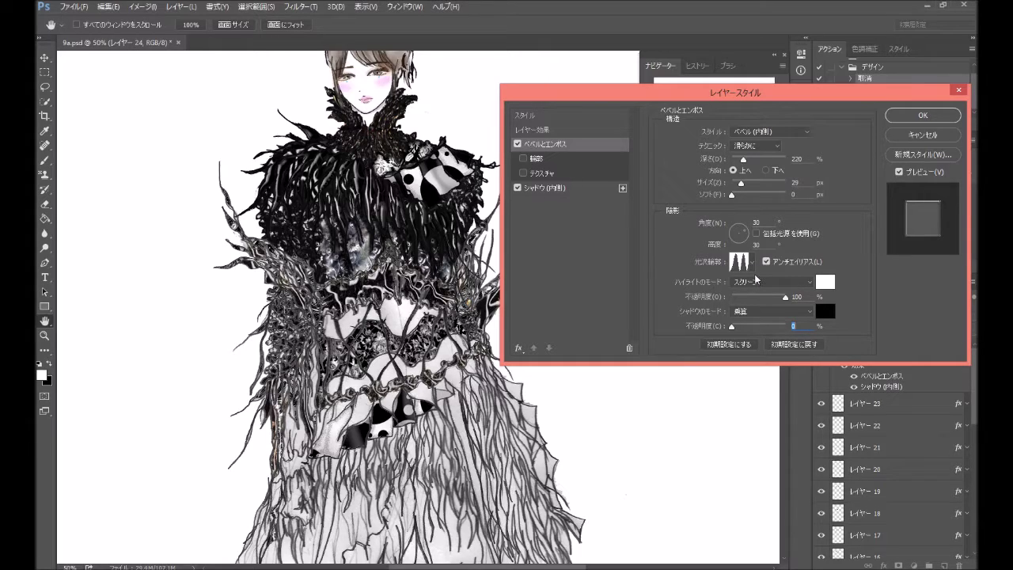
pyautogui.click(744, 195)
pyautogui.moveTo(744, 195); pyautogui.dragTo(759, 195)
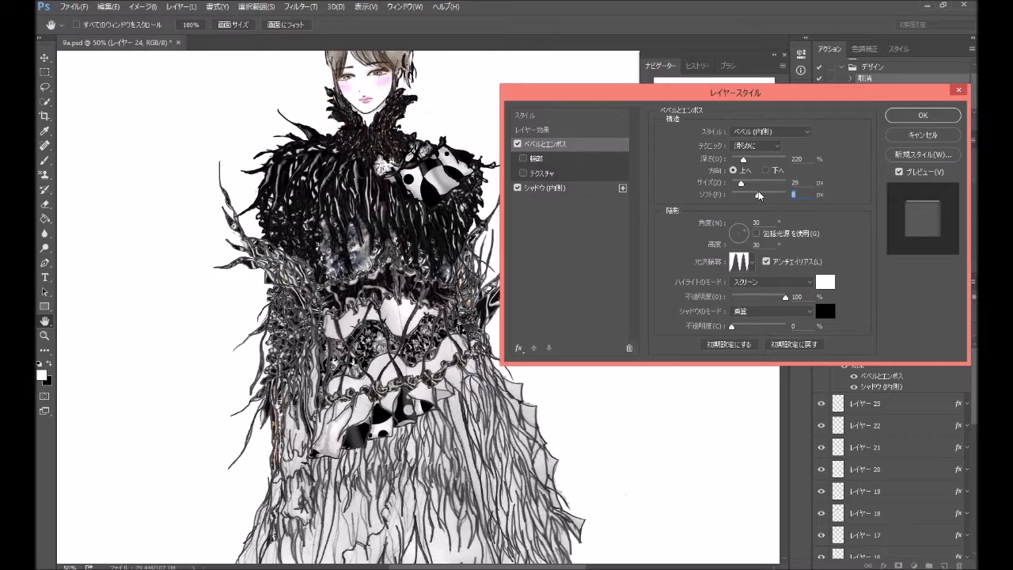
pyautogui.moveTo(757, 196)
pyautogui.mouseDown()
pyautogui.moveTo(741, 198)
pyautogui.moveTo(742, 213)
pyautogui.mouseUp()
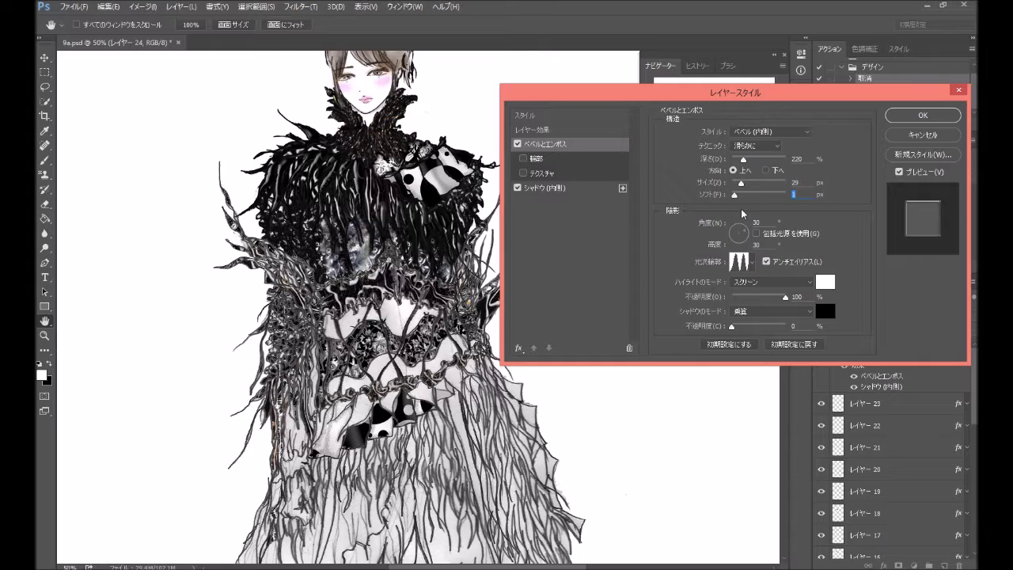
pyautogui.click(908, 119)
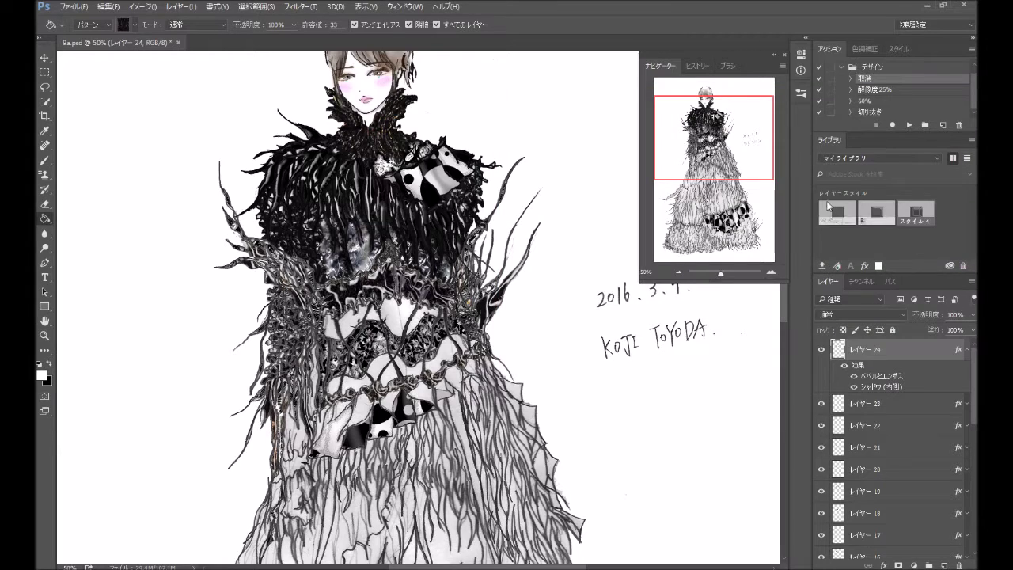
# Add new empty Layer 25 above the waist layer and pick a different dark texture pattern.
pyautogui.click(969, 360)
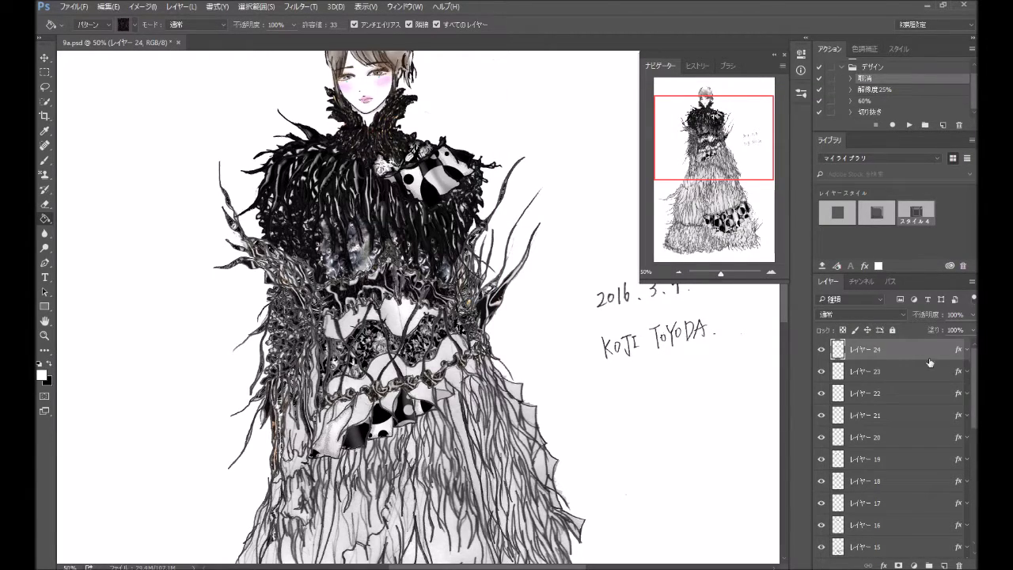
pyautogui.click(945, 562)
pyautogui.click(135, 26)
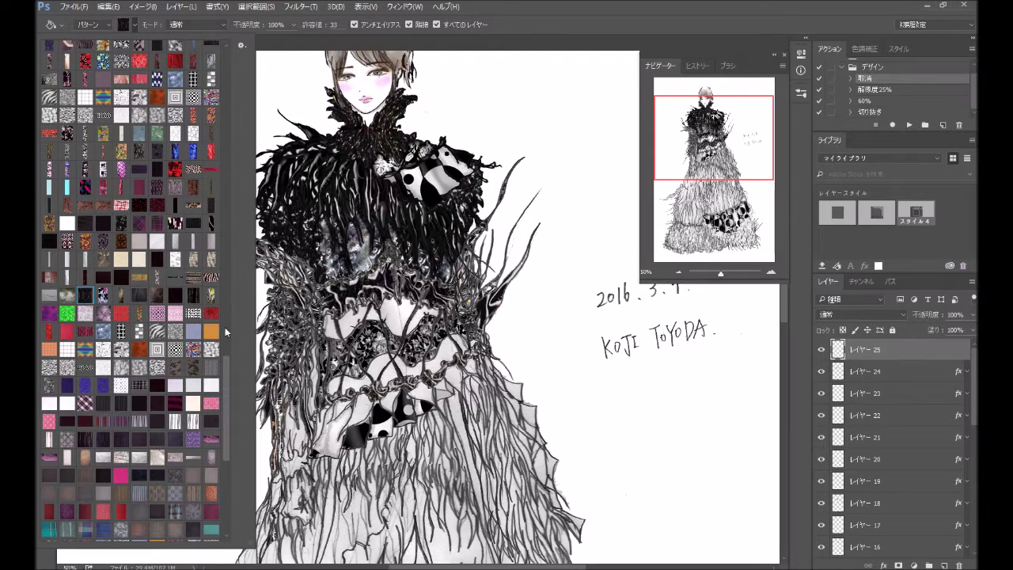
pyautogui.moveTo(230, 374); pyautogui.dragTo(226, 343)
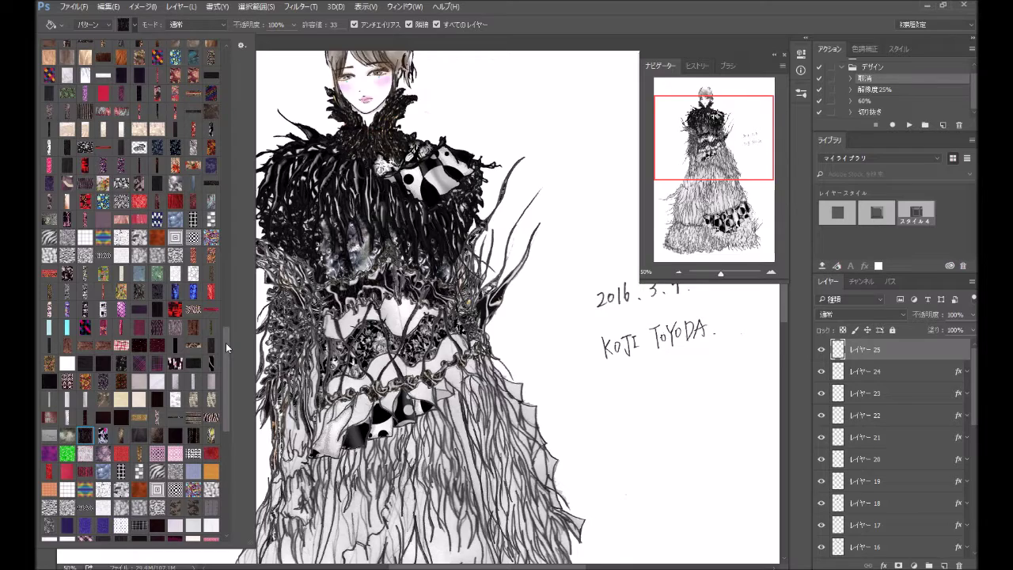
pyautogui.moveTo(225, 343); pyautogui.dragTo(226, 281)
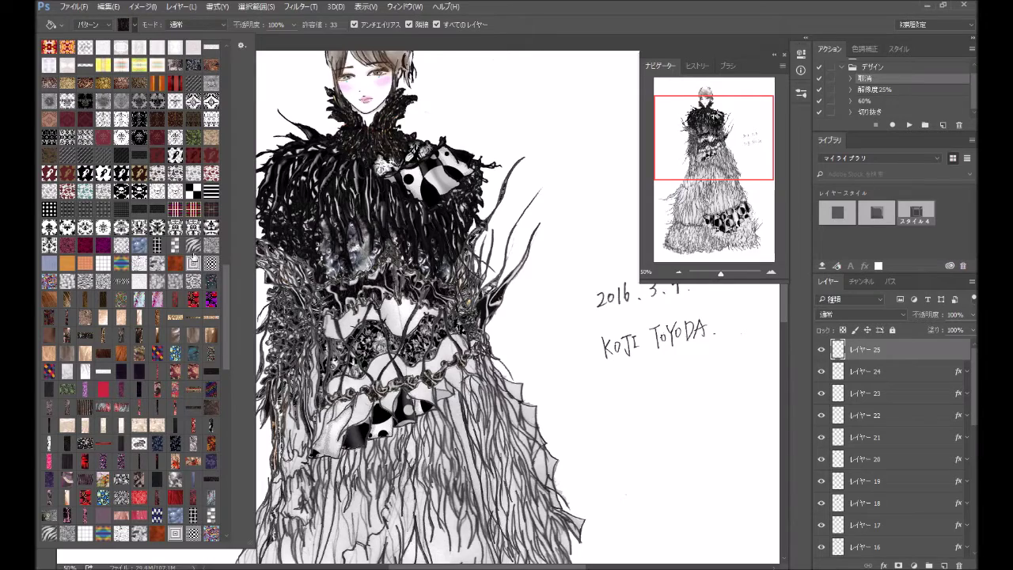
pyautogui.click(140, 119)
# On Layer 25, fill eight gray patches of the bodice with the dark dotted pattern.
pyautogui.click(347, 318)
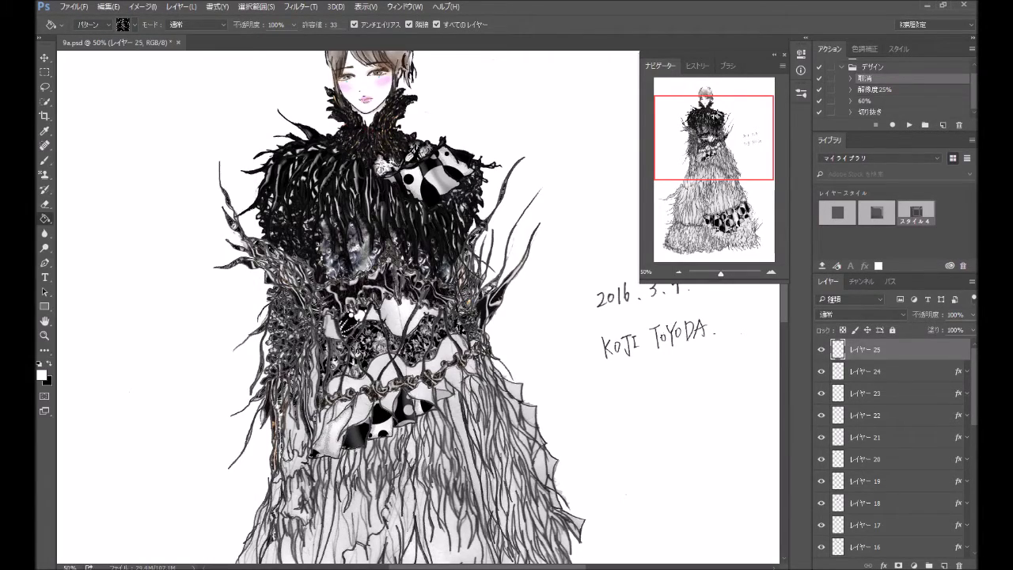
pyautogui.click(332, 326)
pyautogui.click(396, 317)
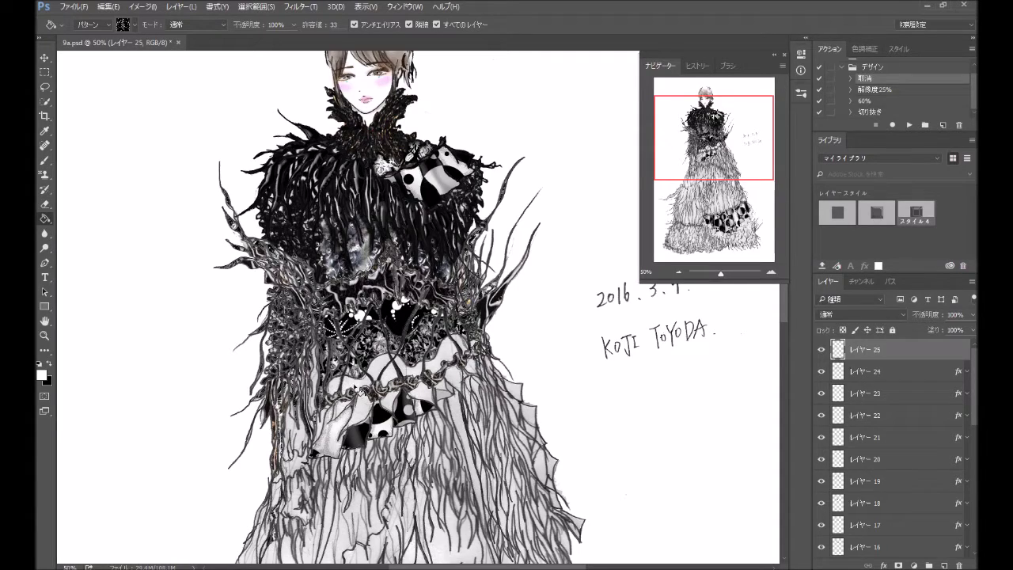
pyautogui.click(372, 388)
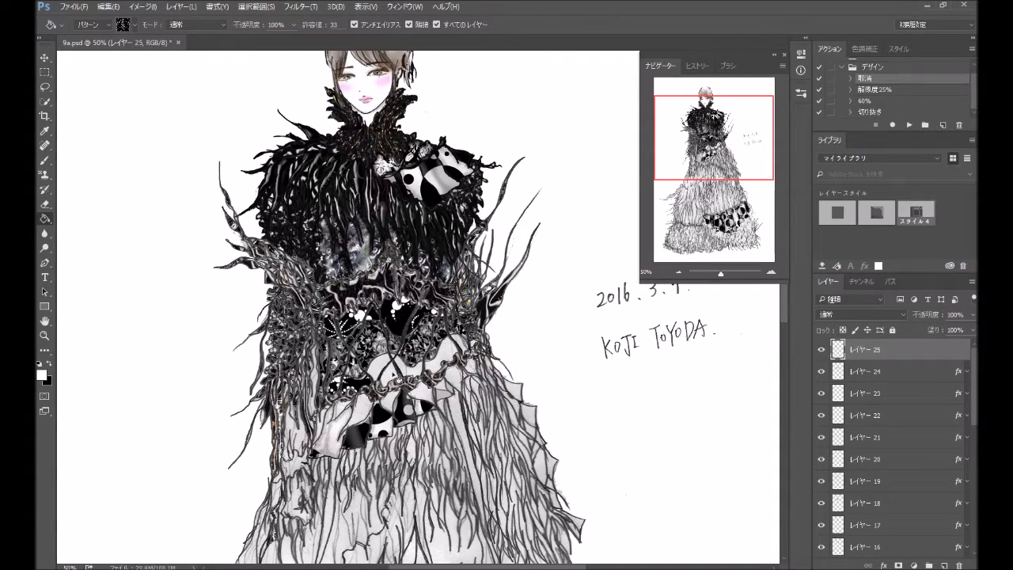
pyautogui.click(380, 368)
pyautogui.click(399, 373)
pyautogui.click(401, 365)
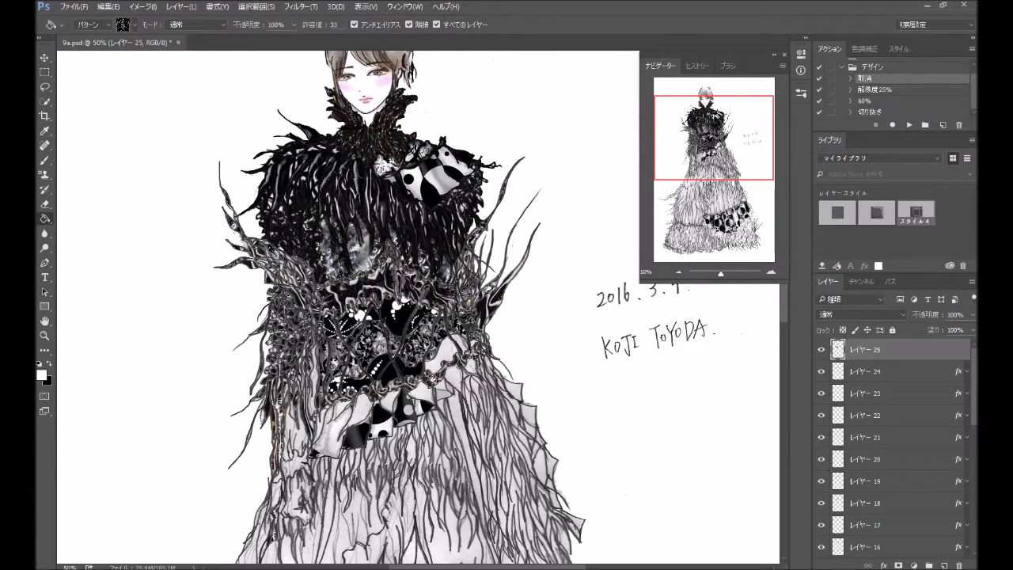
pyautogui.click(435, 371)
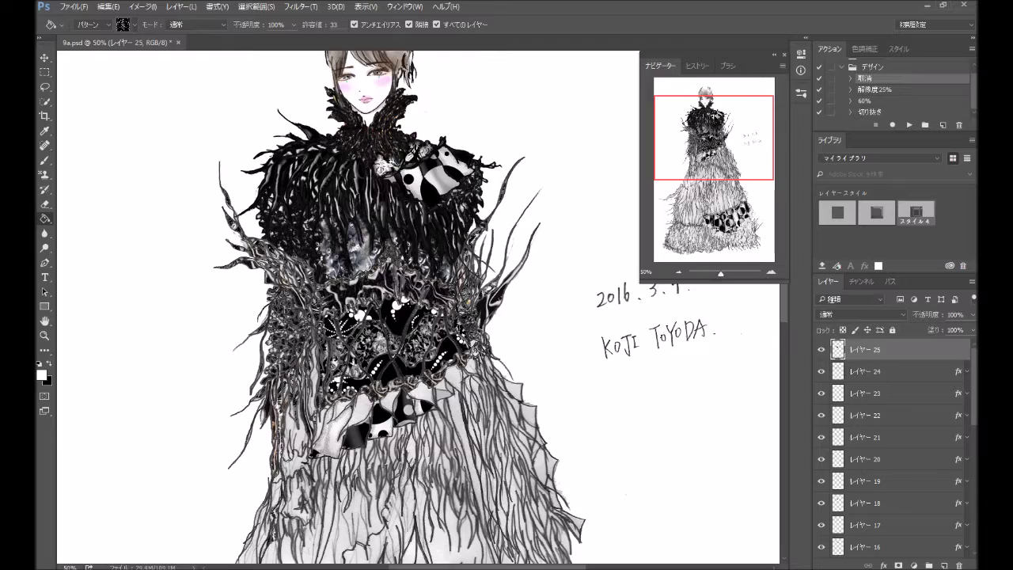
pyautogui.click(477, 364)
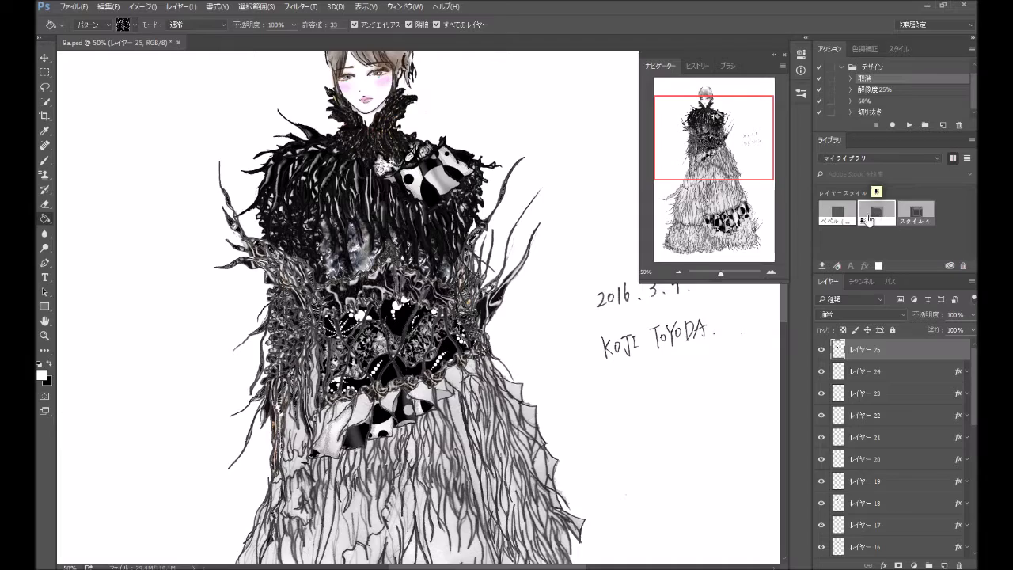
# Apply the saved bevel to Layer 25, then set highlight opacity 36% and depth 781%.
pyautogui.click(846, 220)
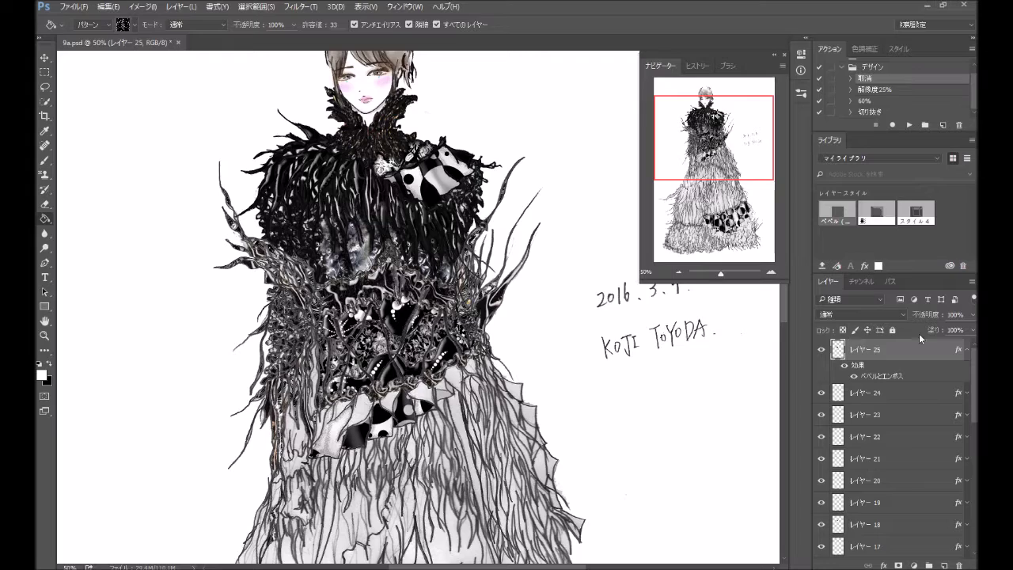
pyautogui.doubleClick(931, 359)
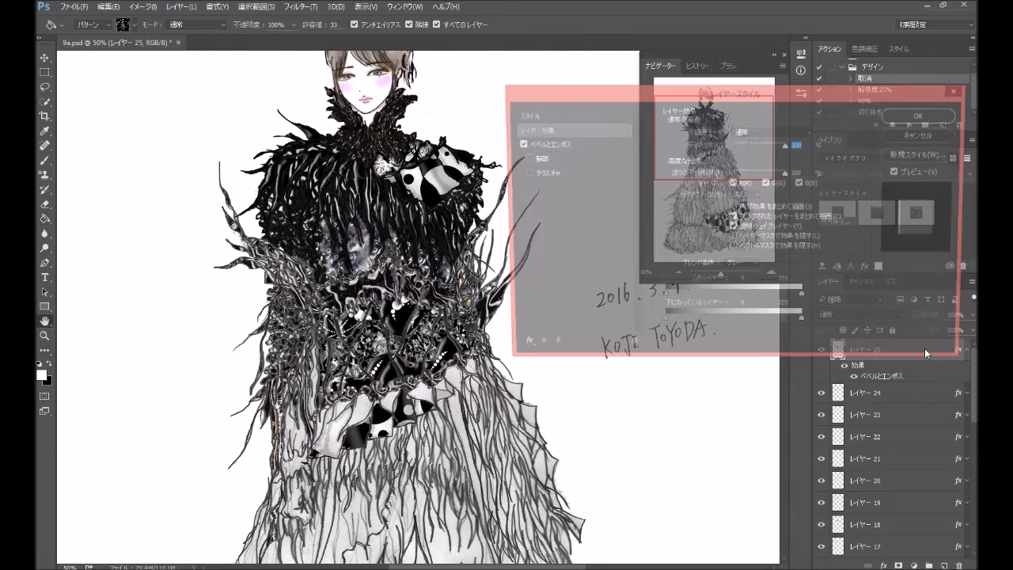
pyautogui.click(608, 141)
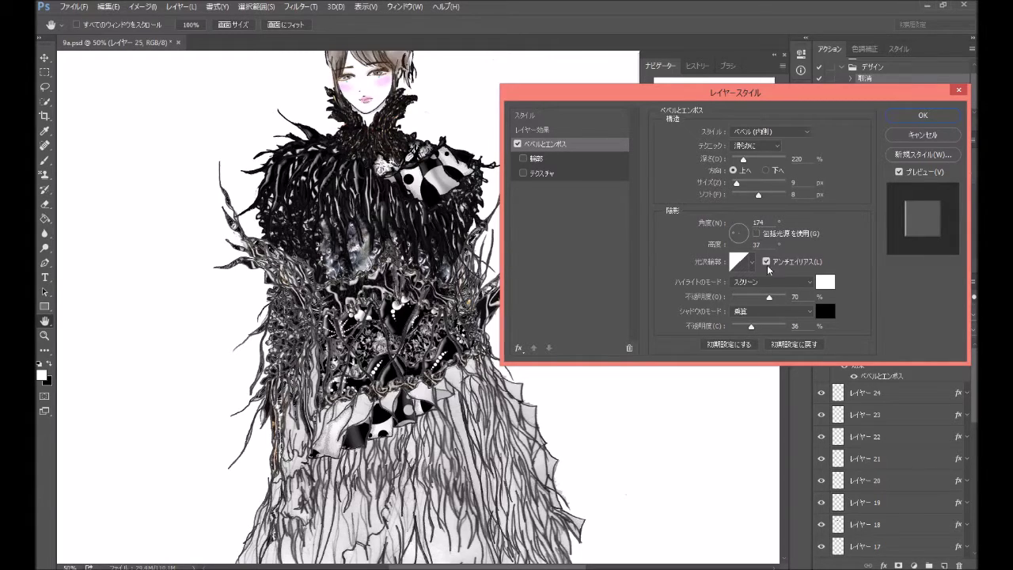
pyautogui.moveTo(769, 297); pyautogui.dragTo(752, 299)
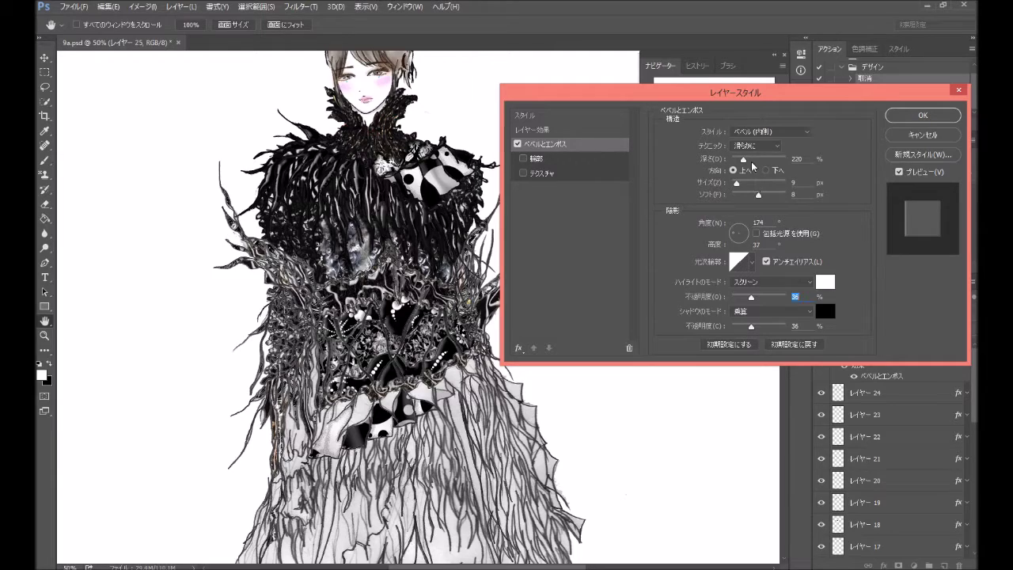
pyautogui.moveTo(746, 161); pyautogui.dragTo(777, 159)
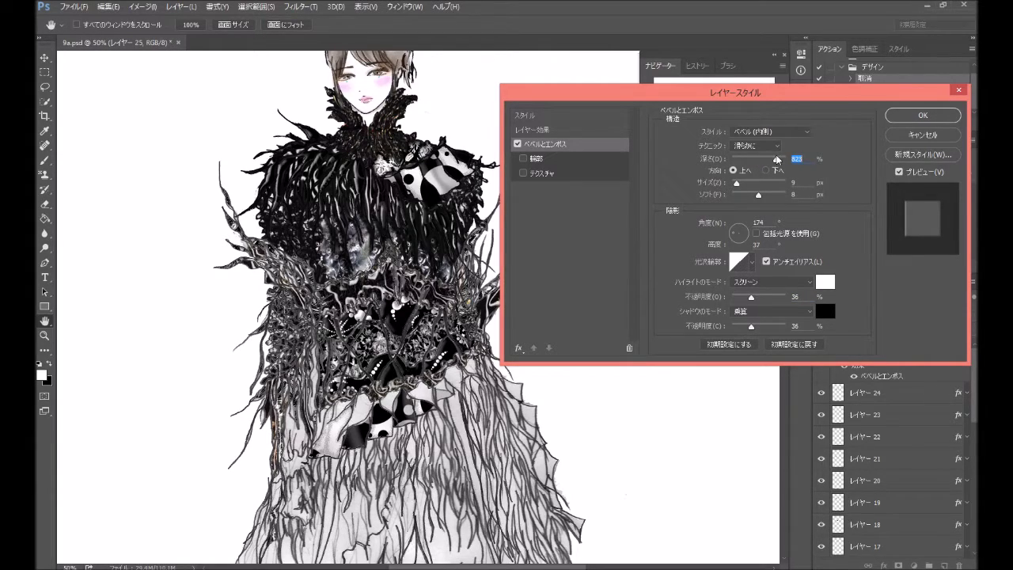
pyautogui.moveTo(777, 159); pyautogui.dragTo(774, 160)
pyautogui.click(519, 348)
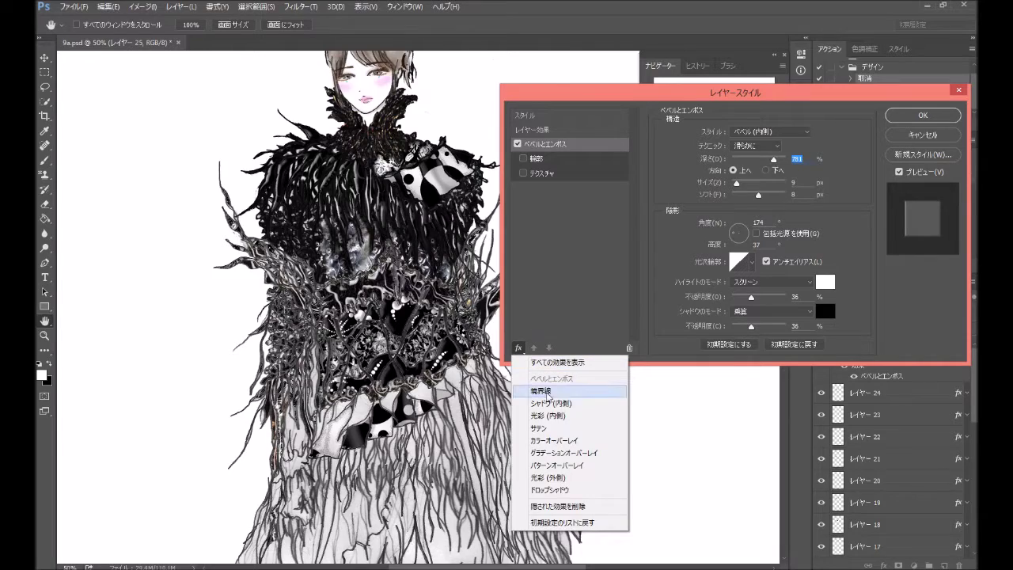
# Add an Inner Shadow with its own light angle, stronger opacity and greater distance.
pyautogui.click(550, 403)
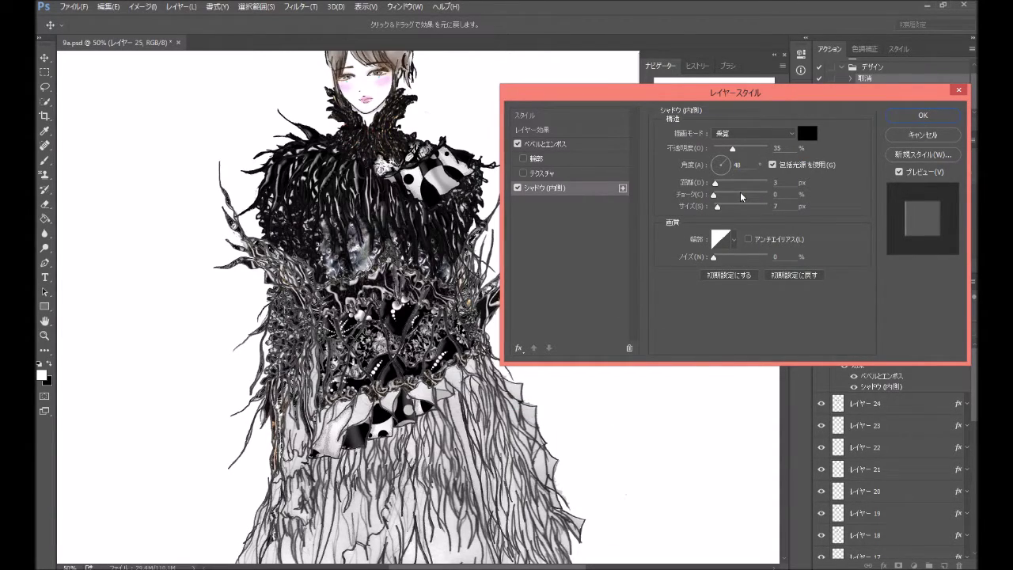
pyautogui.click(772, 164)
pyautogui.moveTo(733, 172)
pyautogui.mouseDown()
pyautogui.moveTo(720, 179)
pyautogui.moveTo(719, 167)
pyautogui.mouseUp()
pyautogui.moveTo(752, 150); pyautogui.dragTo(757, 148)
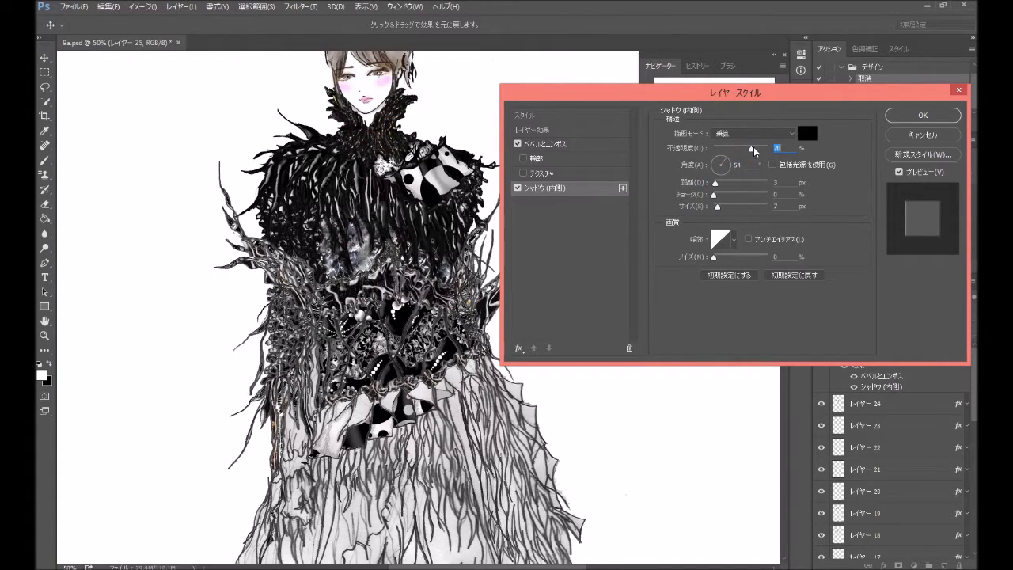
pyautogui.moveTo(715, 183)
pyautogui.mouseDown()
pyautogui.moveTo(753, 180)
pyautogui.moveTo(735, 181)
pyautogui.mouseUp()
# Try several contour presets for the inner shadow before returning to Linear.
pyautogui.click(736, 242)
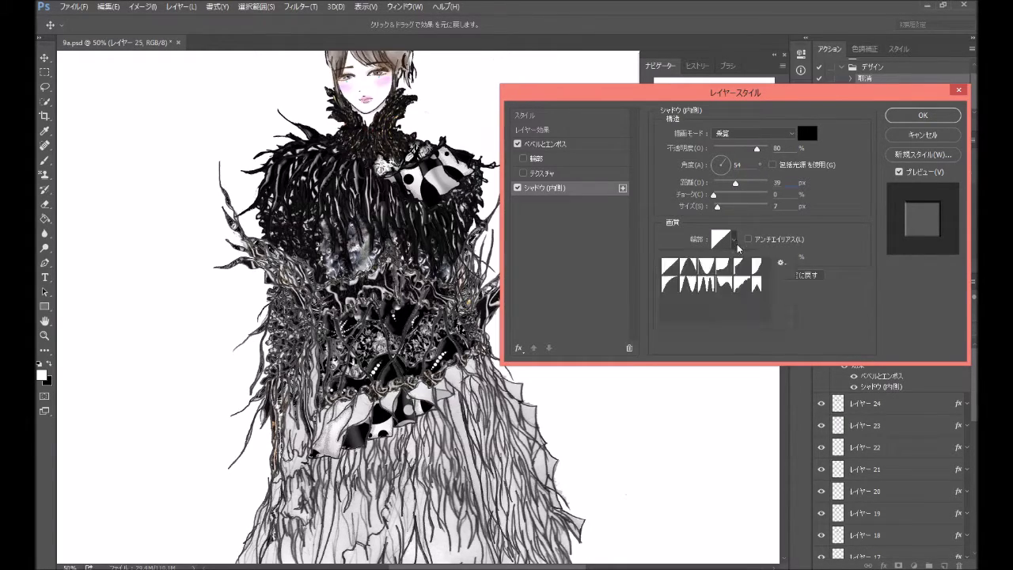
pyautogui.click(707, 284)
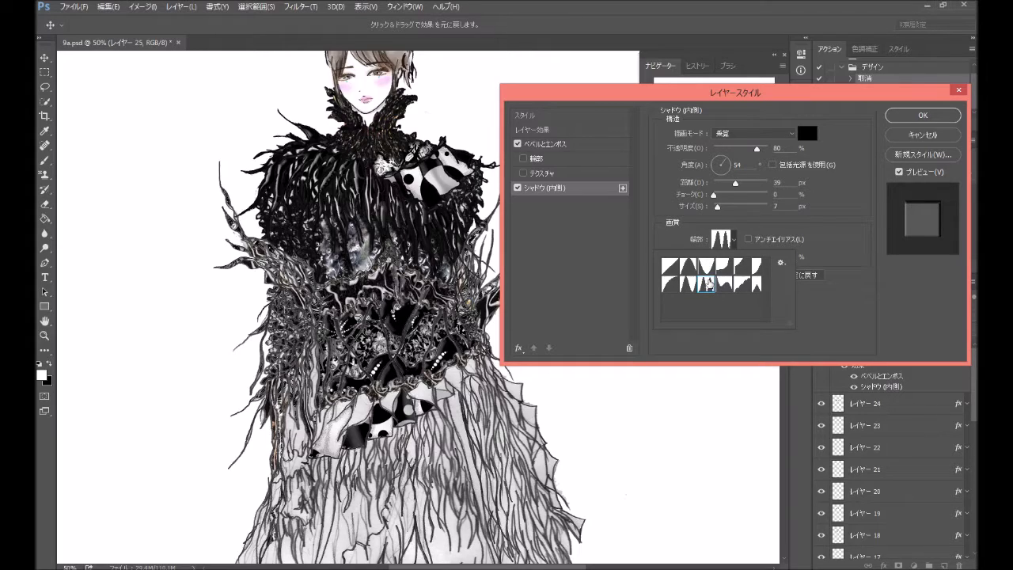
pyautogui.click(723, 285)
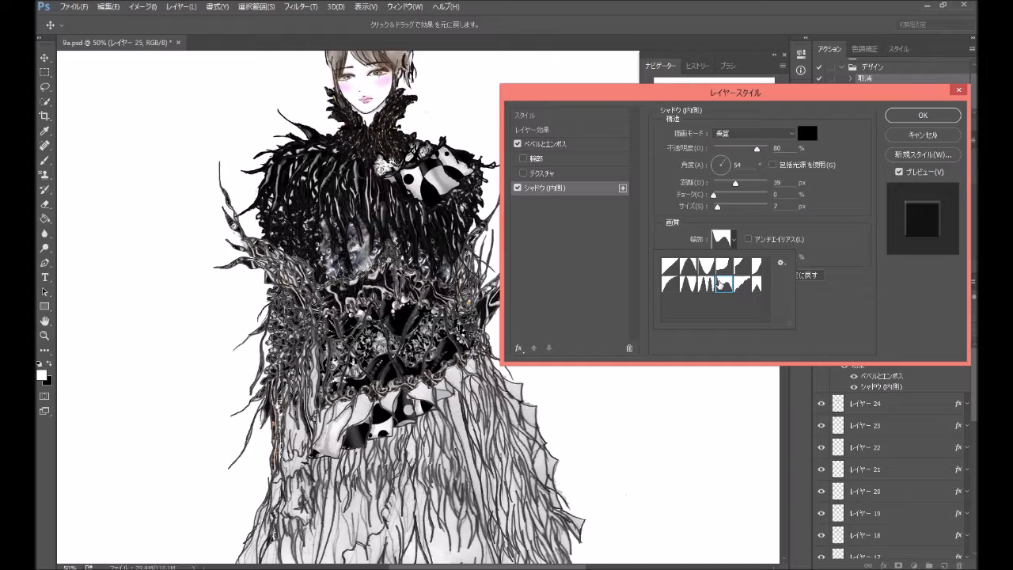
pyautogui.click(691, 271)
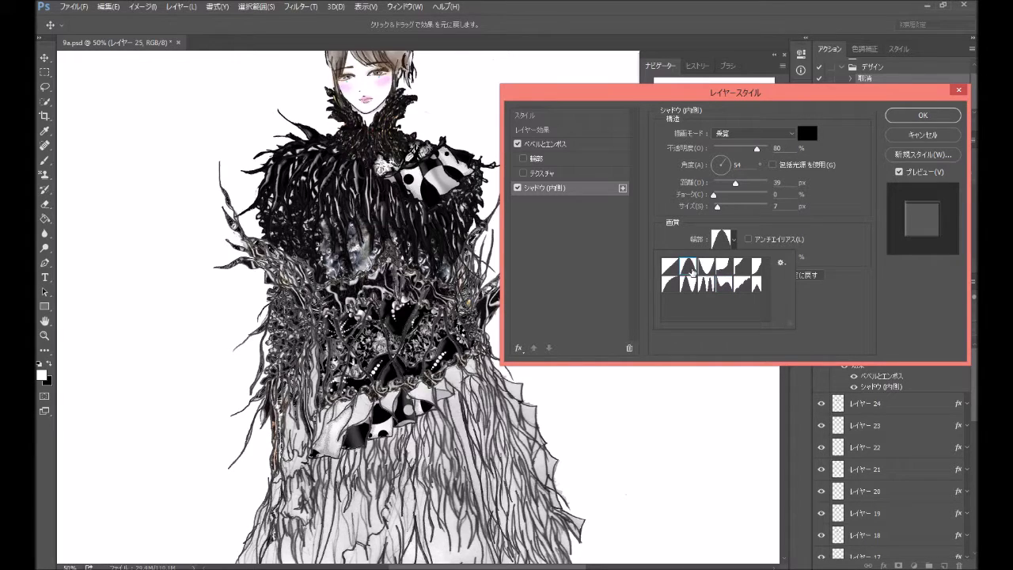
pyautogui.click(669, 266)
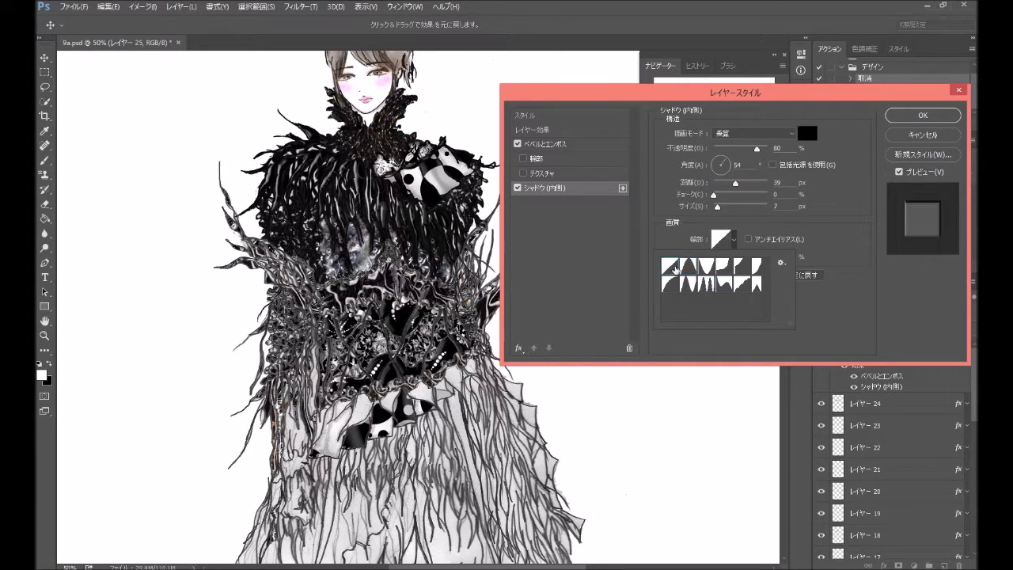
pyautogui.click(728, 211)
# Finish the inner shadow at 18 px size, 1% noise and 15 px distance.
pyautogui.moveTo(724, 208)
pyautogui.mouseDown()
pyautogui.moveTo(714, 208)
pyautogui.moveTo(726, 196)
pyautogui.moveTo(715, 197)
pyautogui.mouseUp()
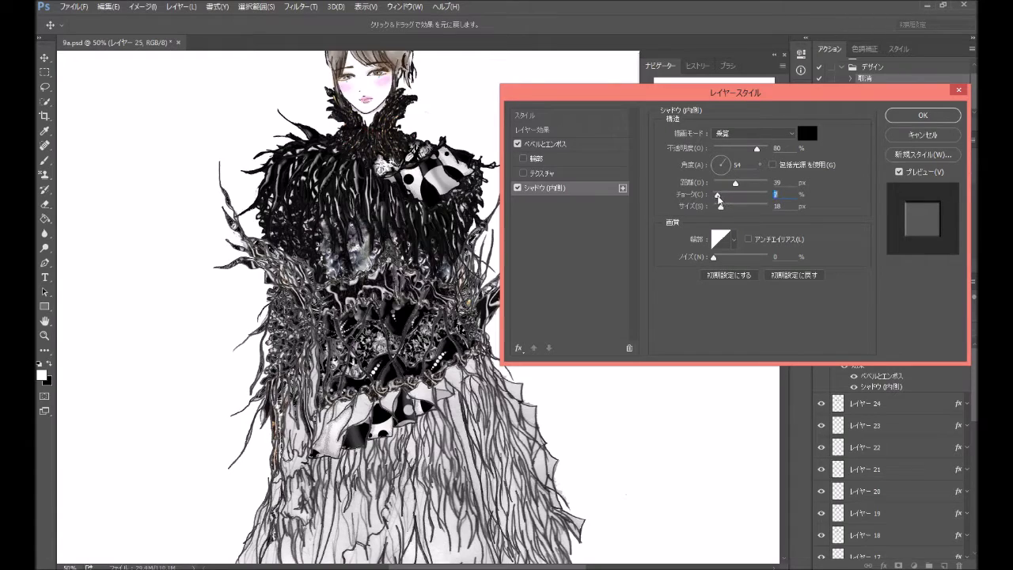
pyautogui.click(726, 258)
pyautogui.moveTo(723, 260); pyautogui.dragTo(715, 261)
pyautogui.moveTo(734, 186); pyautogui.dragTo(722, 189)
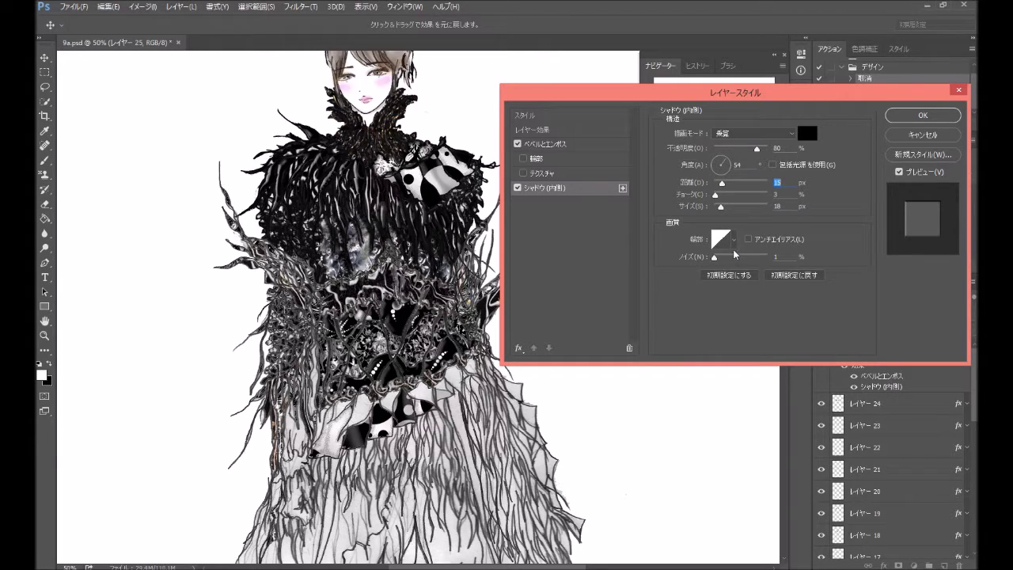
pyautogui.click(918, 119)
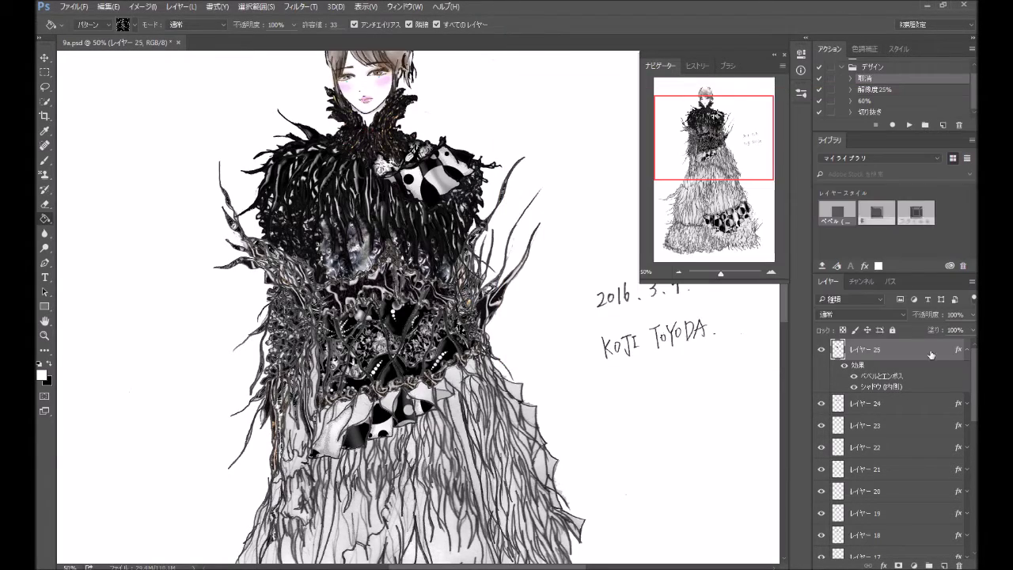
# Select レイヤー 11, switch to the Brush tool and make black the painting colour.
pyautogui.click(967, 354)
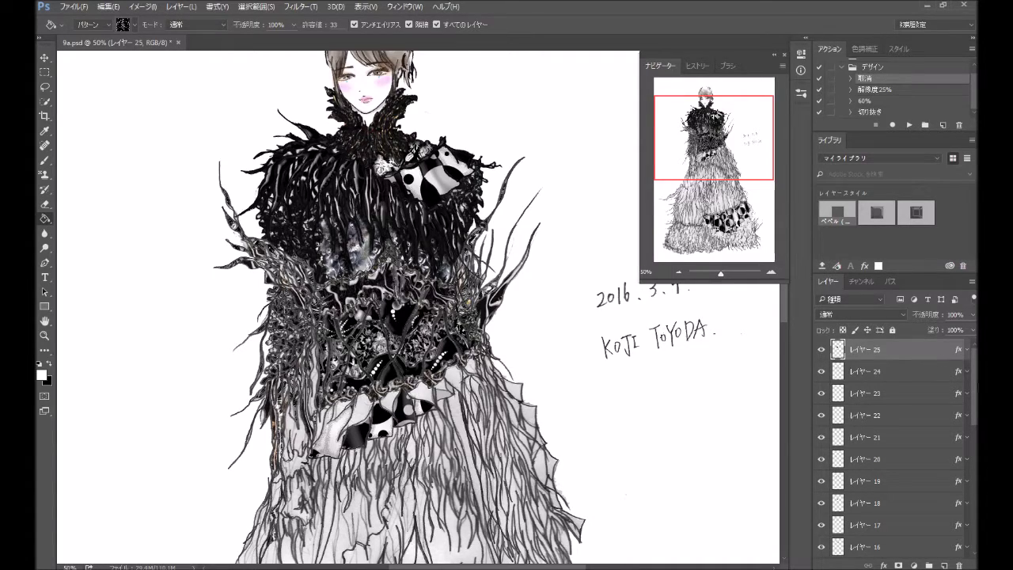
pyautogui.scroll(-3, 895, 447)
pyautogui.scroll(-3, 895, 447)
pyautogui.scroll(-3, 895, 447)
pyautogui.scroll(-2, 895, 447)
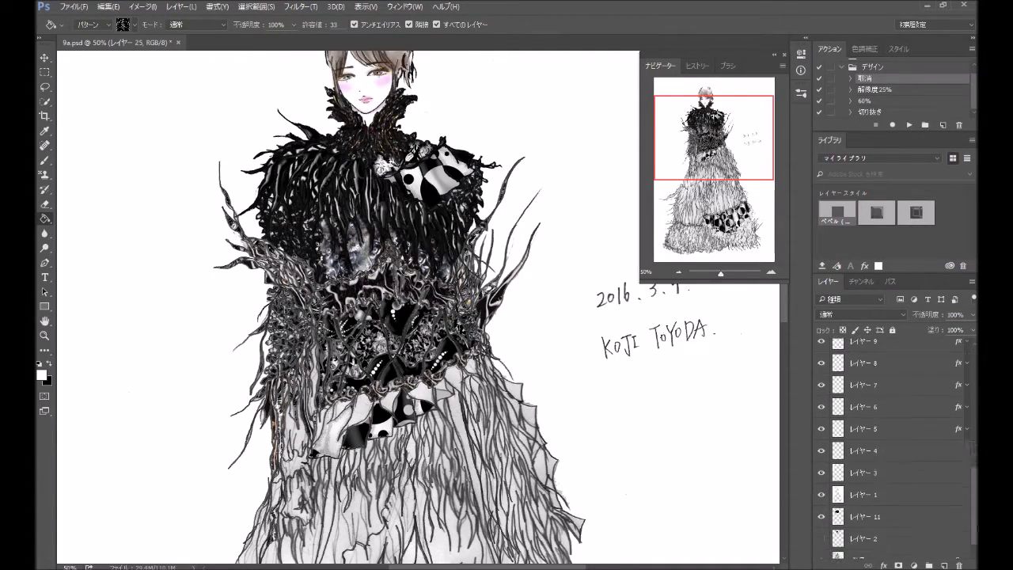
pyautogui.click(920, 522)
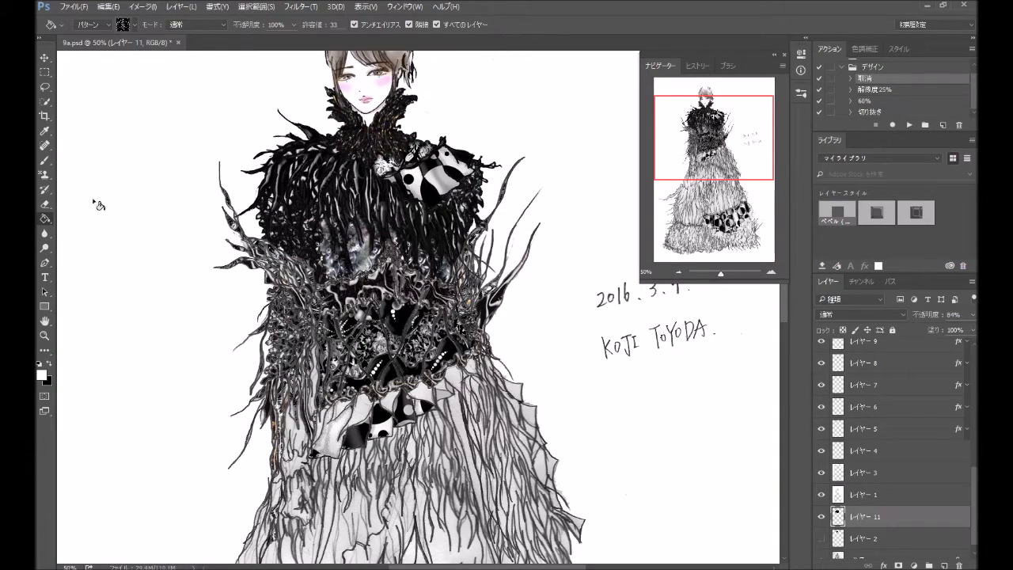
pyautogui.click(45, 162)
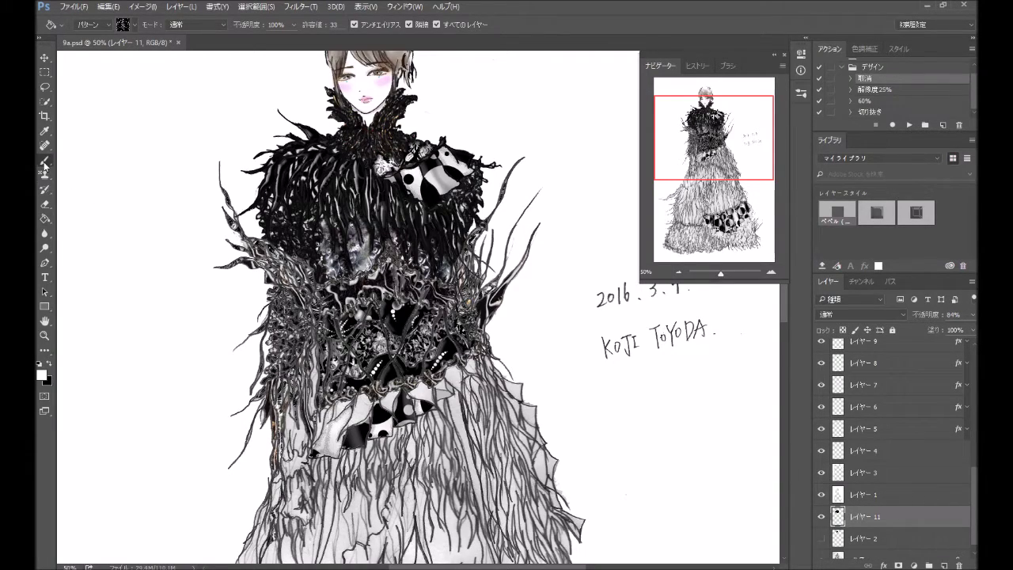
pyautogui.click(49, 364)
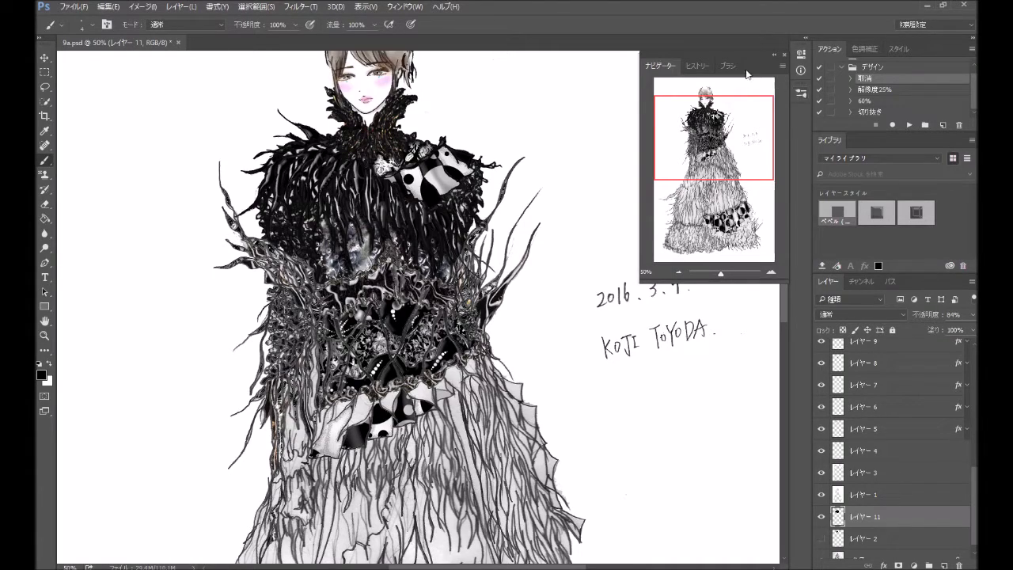
# Set the brush to 50 px and paint black curling strokes along the gown's edge and fringe.
pyautogui.click(726, 67)
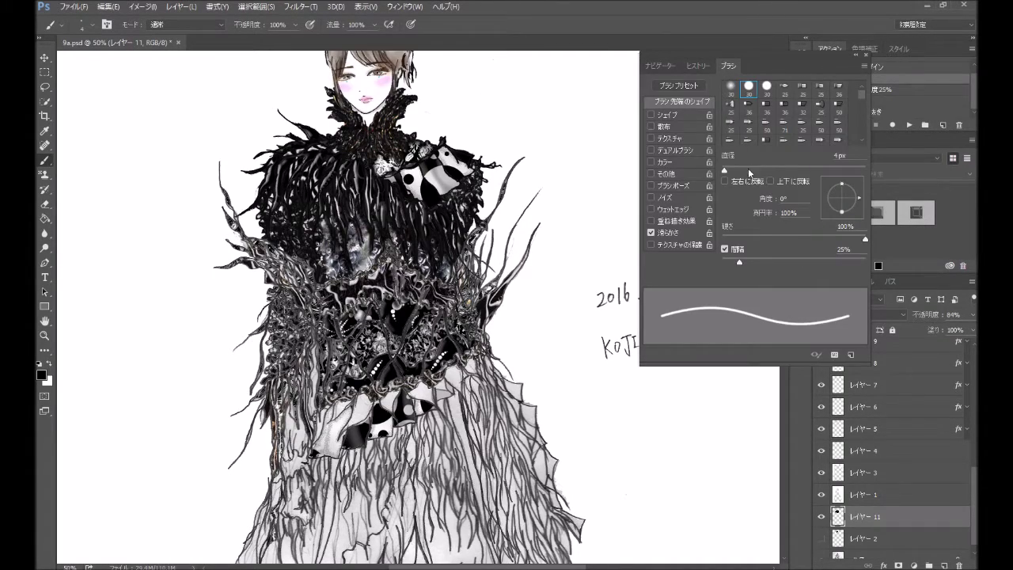
pyautogui.moveTo(750, 171); pyautogui.dragTo(758, 171)
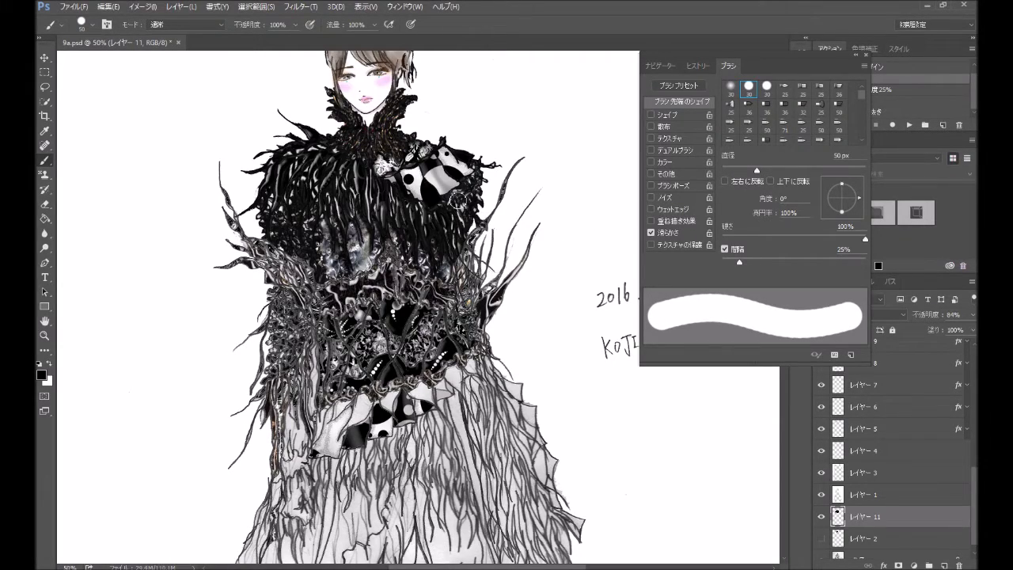
pyautogui.moveTo(487, 203)
pyautogui.mouseDown()
pyautogui.moveTo(529, 164)
pyautogui.moveTo(476, 234)
pyautogui.moveTo(478, 305)
pyautogui.mouseUp()
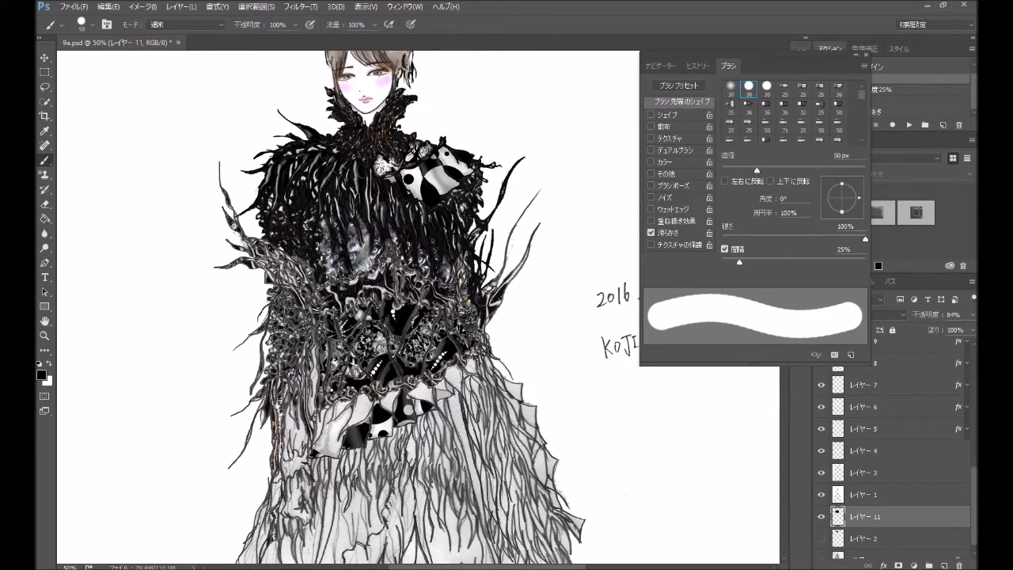
pyautogui.moveTo(536, 198); pyautogui.dragTo(517, 274)
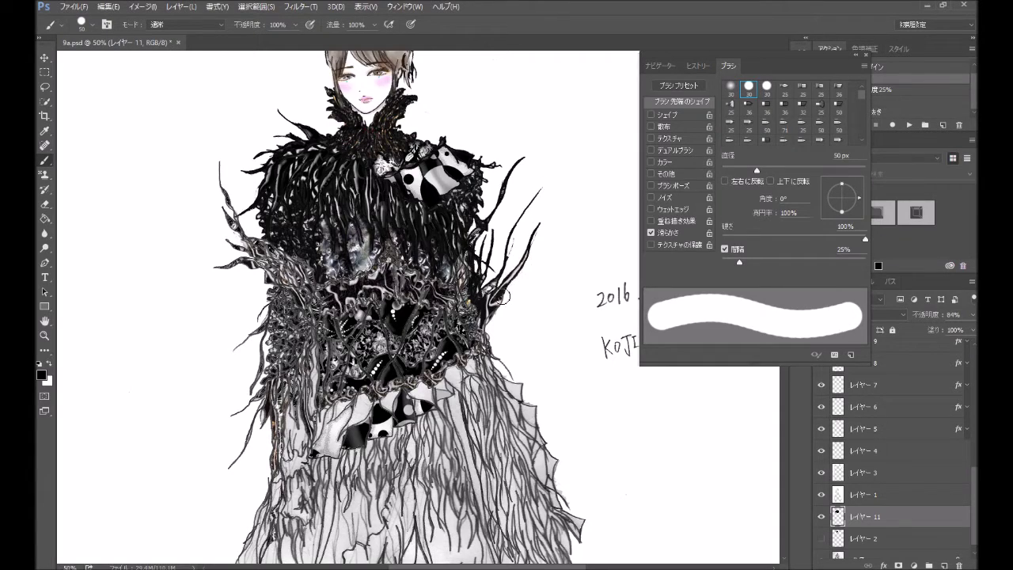
pyautogui.moveTo(489, 307); pyautogui.dragTo(497, 345)
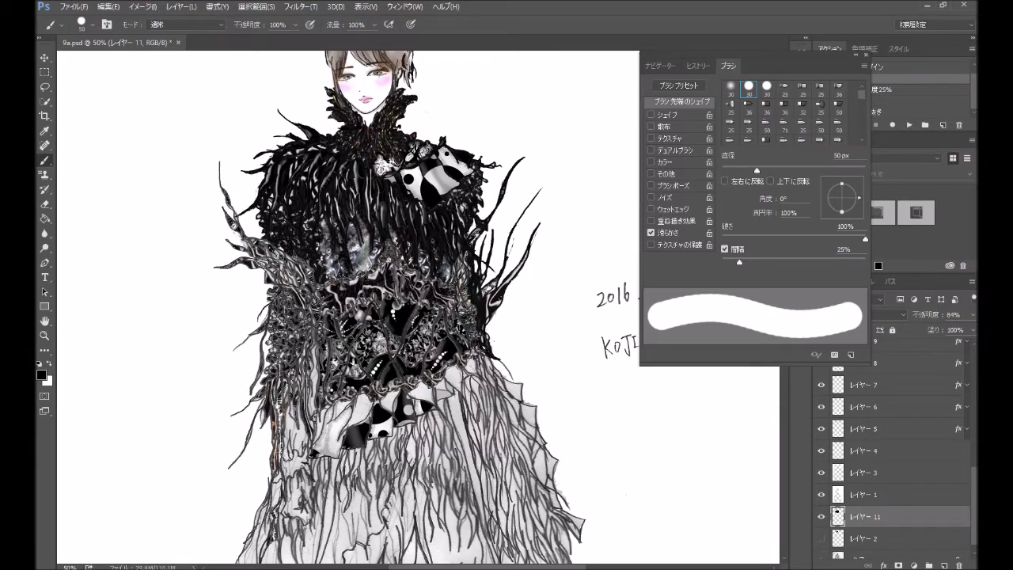
pyautogui.moveTo(476, 348)
pyautogui.mouseDown()
pyautogui.moveTo(328, 398)
pyautogui.moveTo(318, 333)
pyautogui.moveTo(309, 333)
pyautogui.moveTo(306, 368)
pyautogui.moveTo(243, 412)
pyautogui.moveTo(258, 410)
pyautogui.moveTo(230, 467)
pyautogui.moveTo(274, 402)
pyautogui.mouseUp()
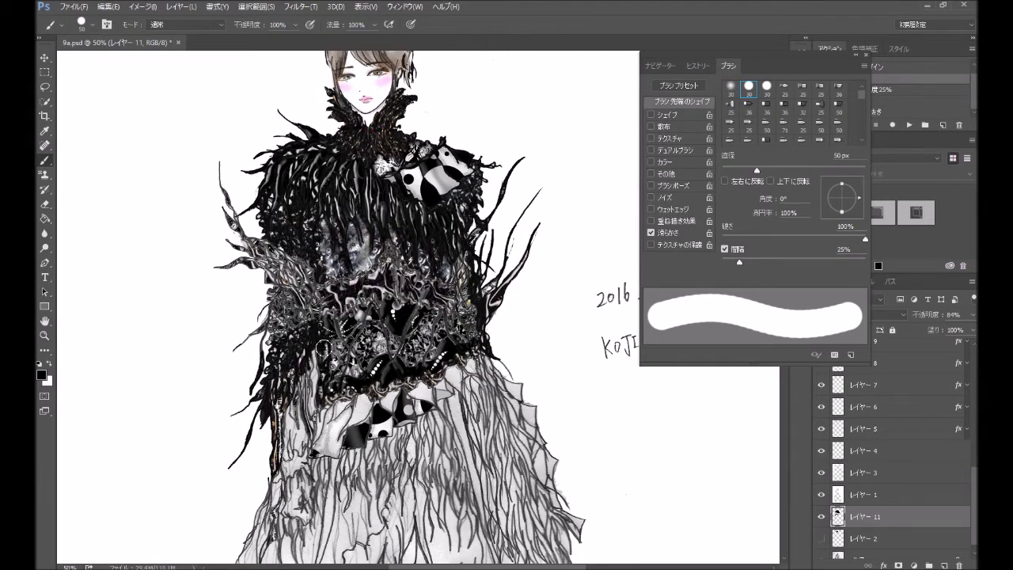
# Brush black over the midsection and both bodice sides at 100 px, then show the Navigator again.
pyautogui.moveTo(323, 348)
pyautogui.mouseDown()
pyautogui.moveTo(387, 349)
pyautogui.moveTo(480, 325)
pyautogui.moveTo(473, 282)
pyautogui.mouseUp()
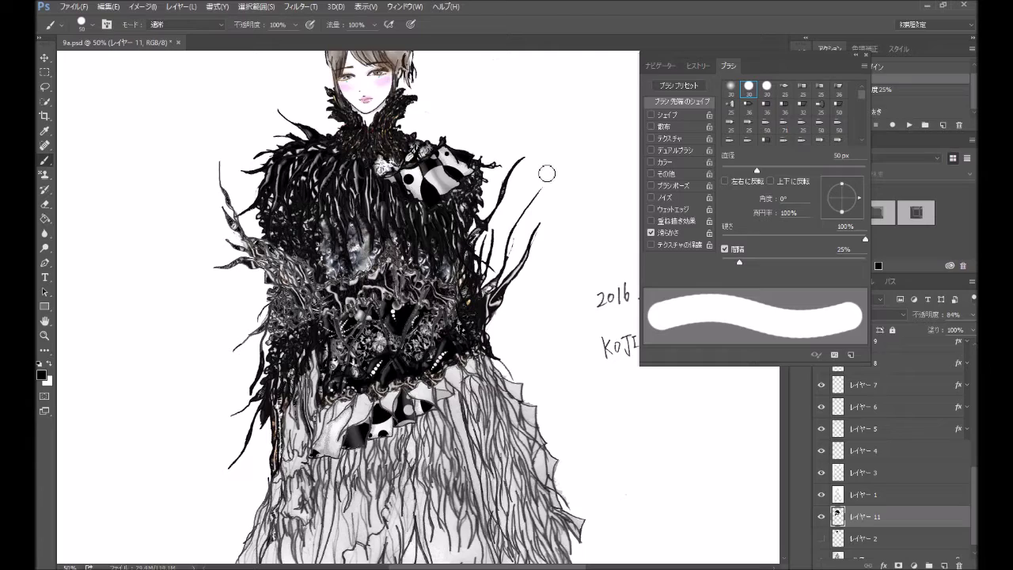
pyautogui.click(791, 166)
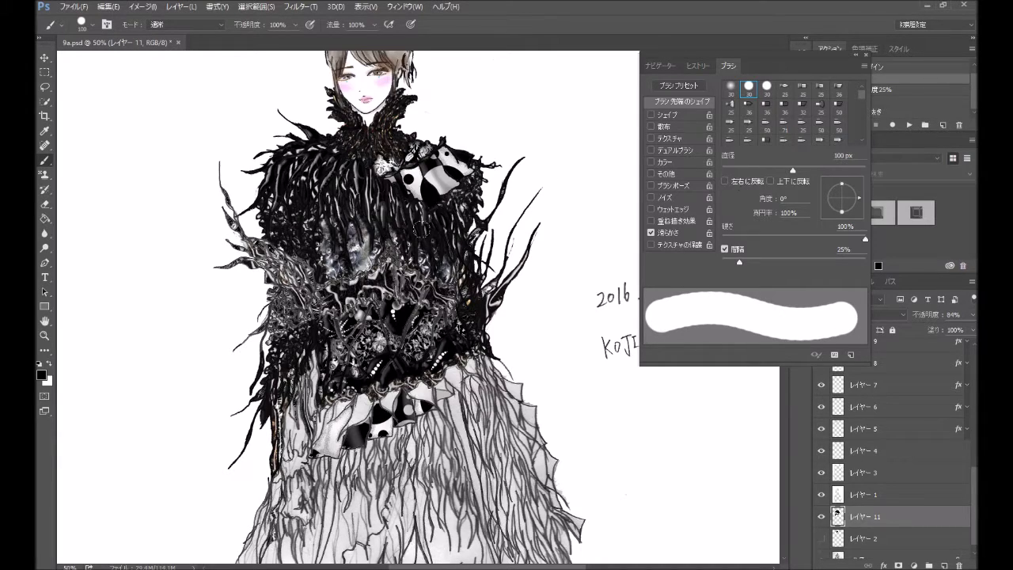
pyautogui.moveTo(452, 261)
pyautogui.mouseDown()
pyautogui.moveTo(448, 305)
pyautogui.moveTo(475, 252)
pyautogui.mouseUp()
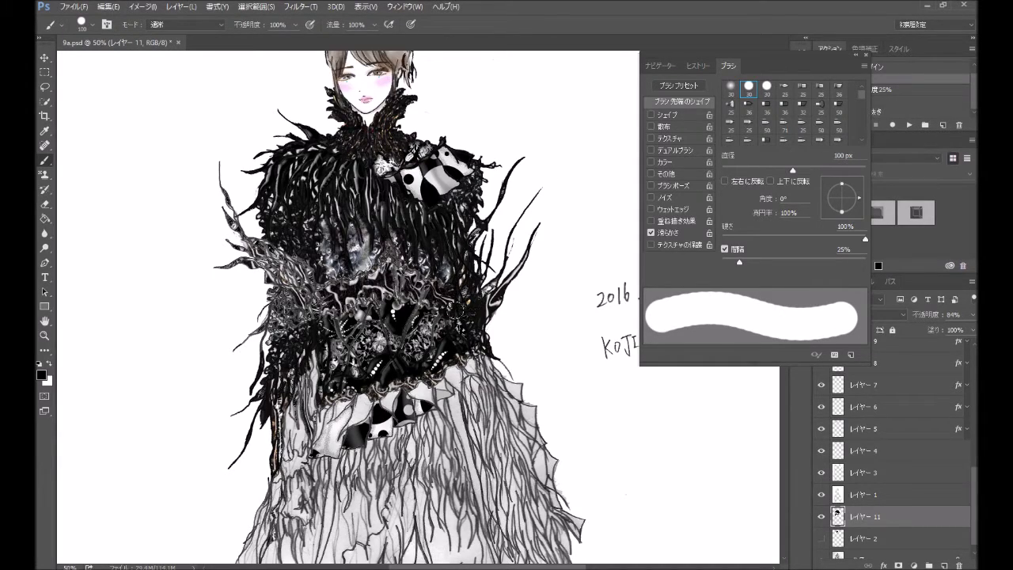
pyautogui.moveTo(457, 309)
pyautogui.mouseDown()
pyautogui.moveTo(408, 344)
pyautogui.moveTo(411, 327)
pyautogui.mouseUp()
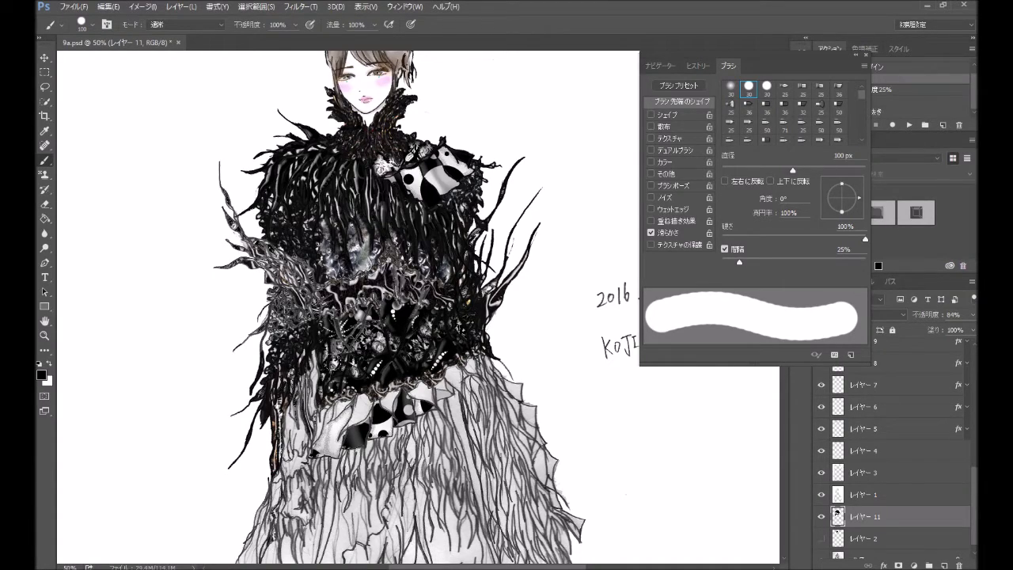
pyautogui.moveTo(333, 365)
pyautogui.mouseDown()
pyautogui.moveTo(336, 323)
pyautogui.moveTo(369, 339)
pyautogui.moveTo(430, 296)
pyautogui.moveTo(305, 317)
pyautogui.moveTo(257, 344)
pyautogui.moveTo(239, 332)
pyautogui.moveTo(331, 287)
pyautogui.moveTo(361, 287)
pyautogui.moveTo(382, 257)
pyautogui.moveTo(396, 285)
pyautogui.moveTo(456, 282)
pyautogui.mouseUp()
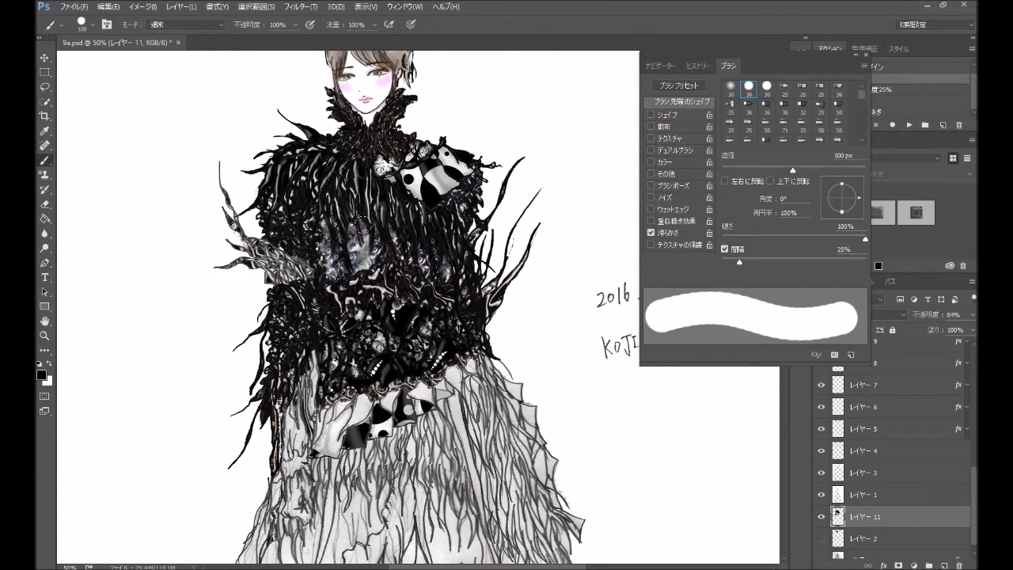
pyautogui.moveTo(325, 230)
pyautogui.mouseDown()
pyautogui.moveTo(301, 261)
pyautogui.moveTo(228, 241)
pyautogui.mouseUp()
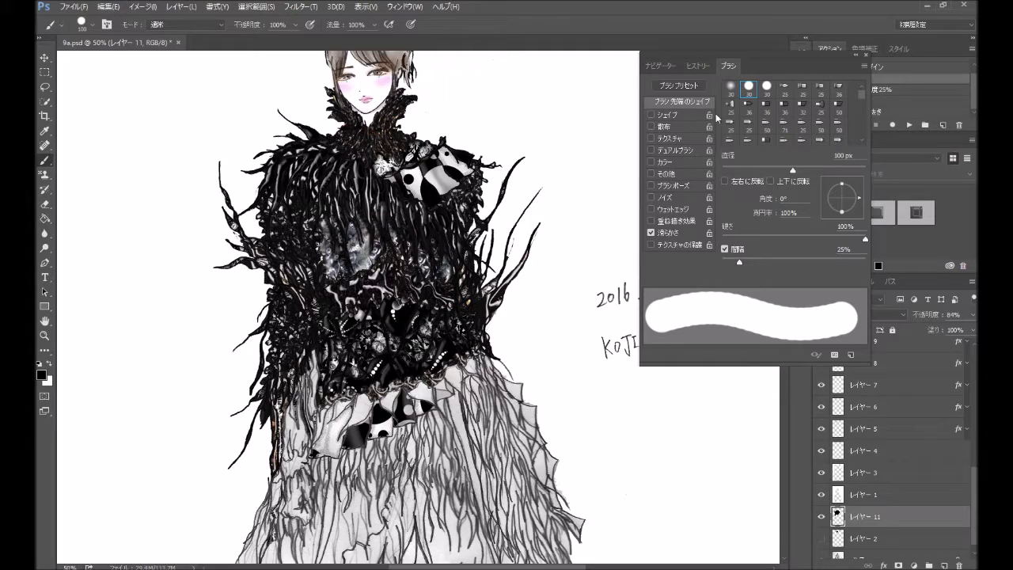
pyautogui.click(661, 66)
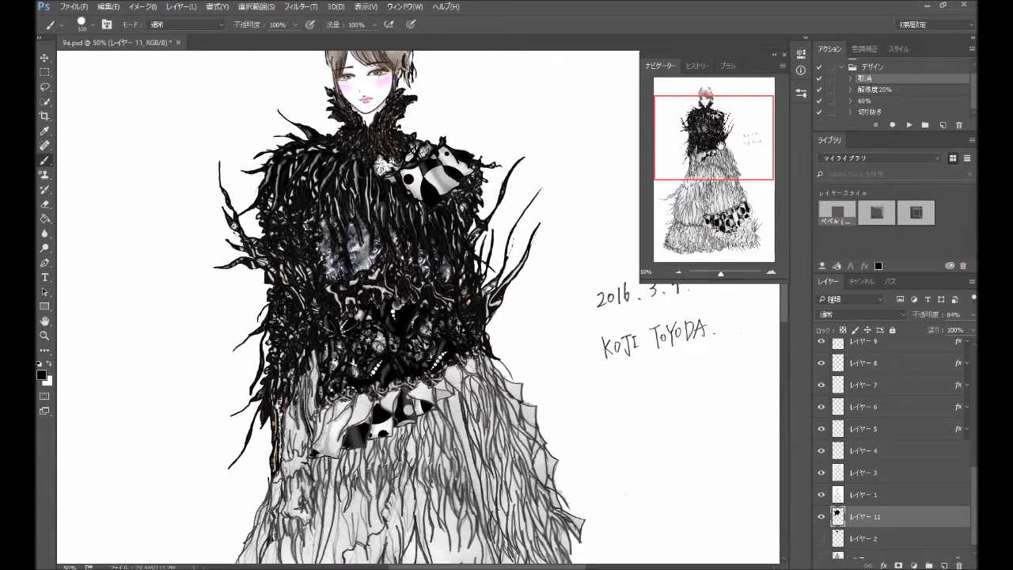
# Zoom out to 33.33% and pan so the head and lower gown are in view.
pyautogui.moveTo(712, 142); pyautogui.dragTo(711, 134)
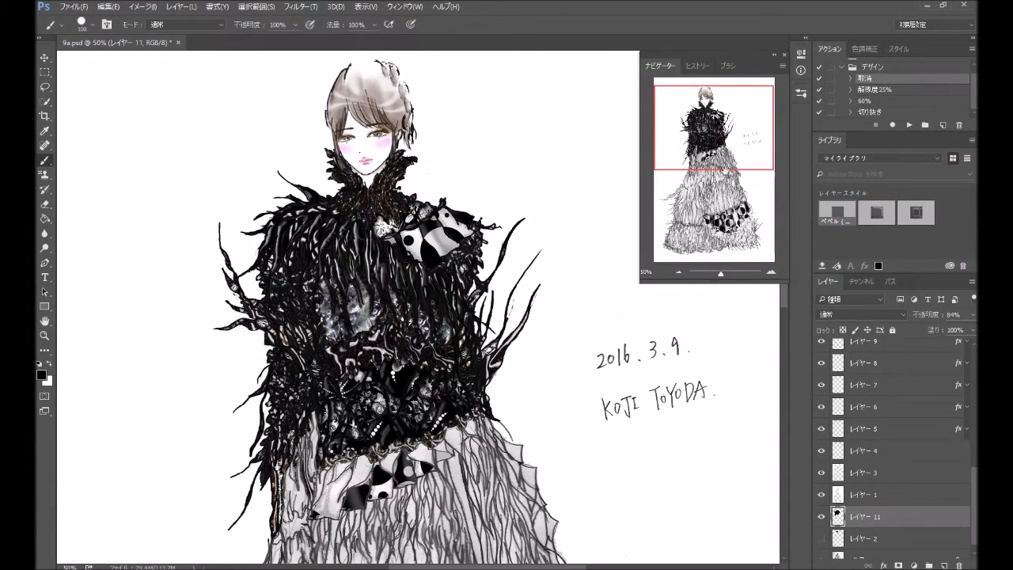
pyautogui.click(681, 274)
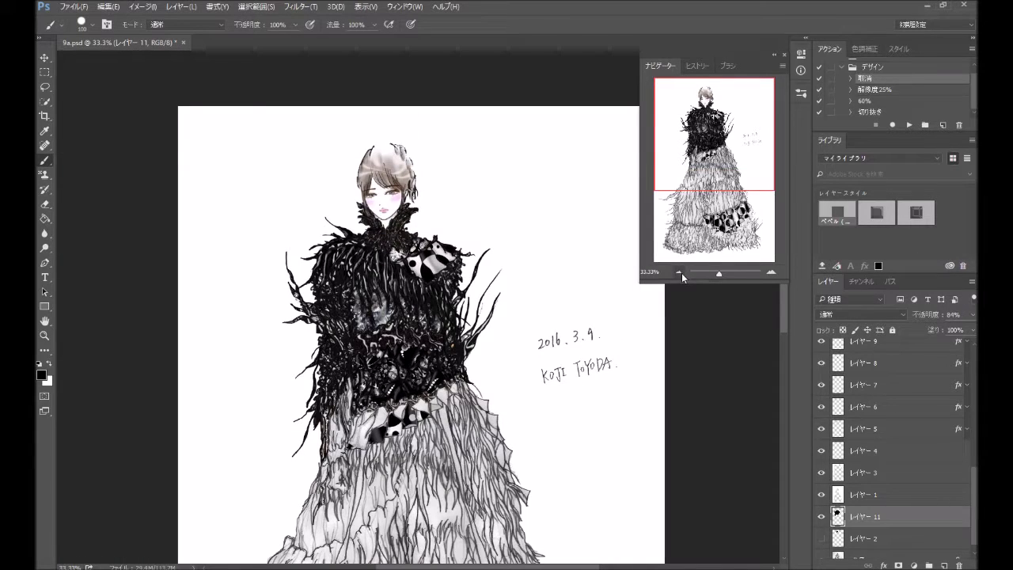
pyautogui.moveTo(723, 158); pyautogui.dragTo(726, 168)
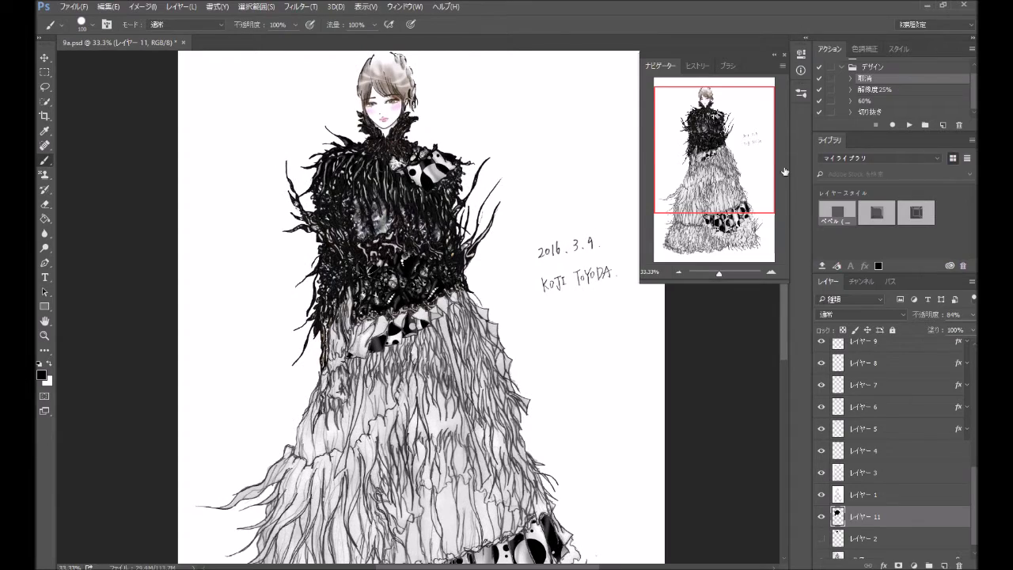